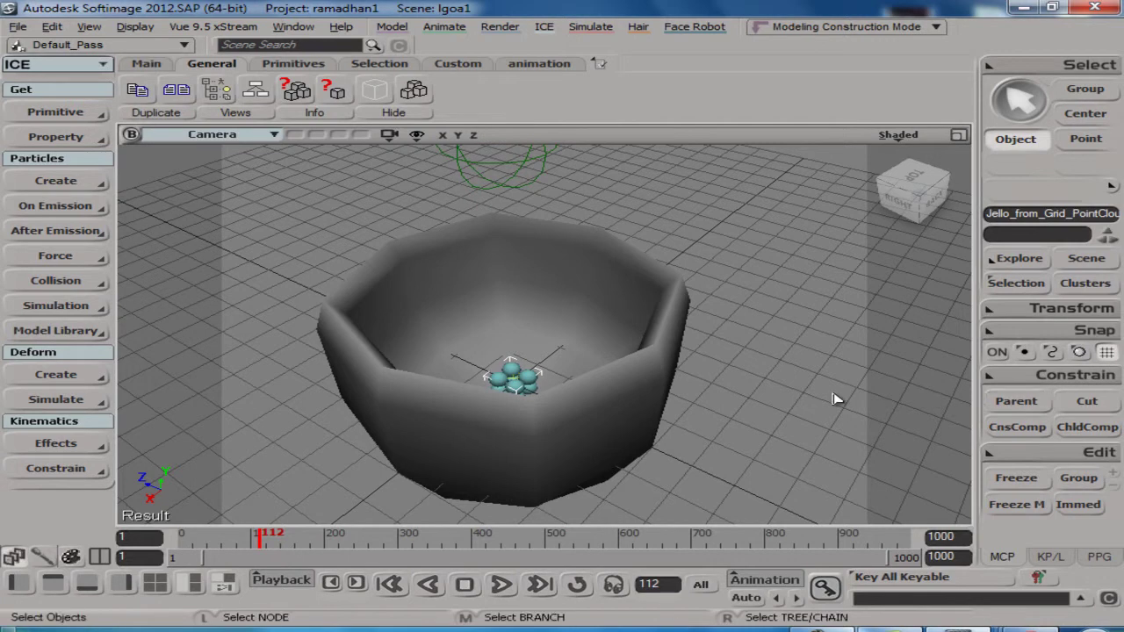
# - Return the animation to frame 1
pyautogui.press('s')
pyautogui.moveTo(833, 394); pyautogui.dragTo(799, 401, button='right')
pyautogui.press('space')
pyautogui.click(390, 583)
pyautogui.press('s')
pyautogui.moveTo(522, 499); pyautogui.dragTo(612, 342, button='right')
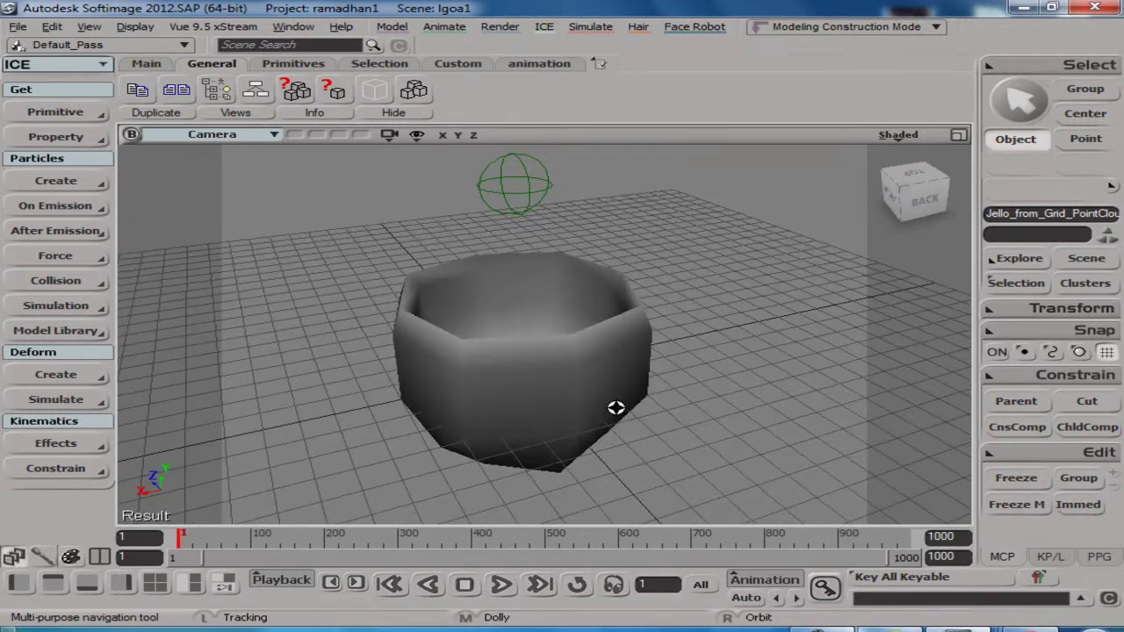
# - Select Jello_from_Grid_PointCloud in the scene and open its ICE tree, placing the editor window over the lower viewport
pyautogui.click(533, 214)
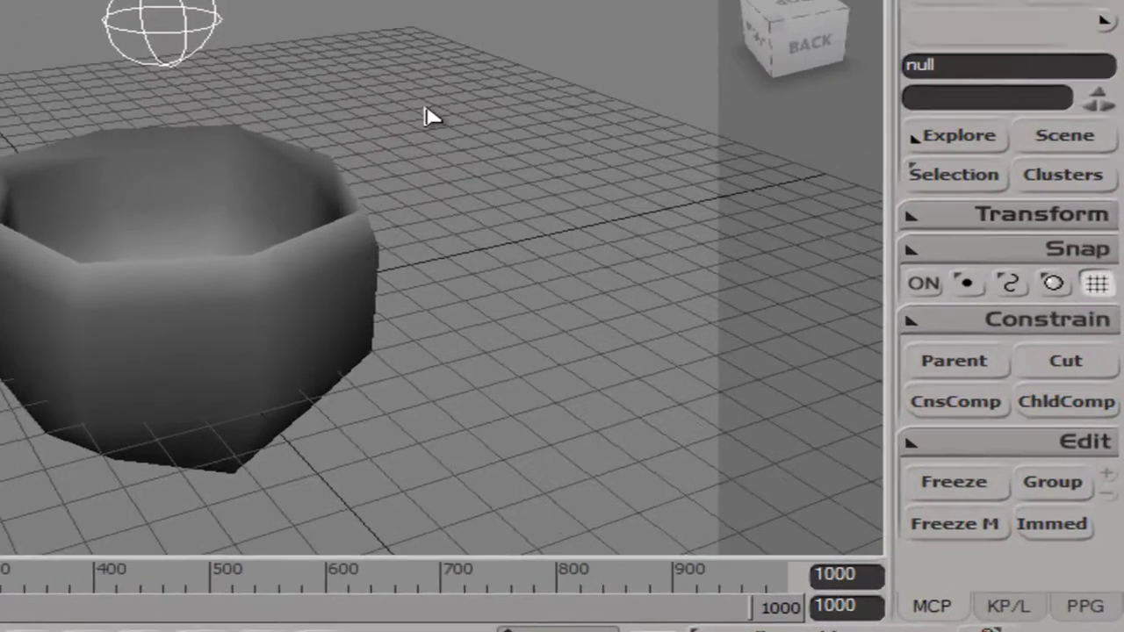
pyautogui.click(1051, 134)
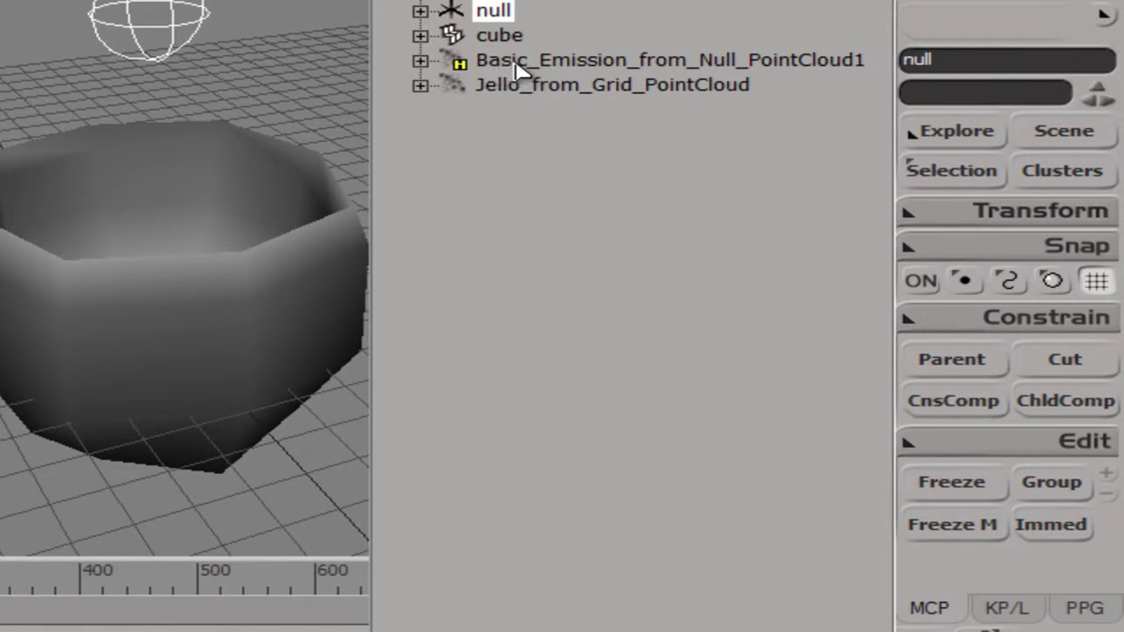
pyautogui.click(548, 91)
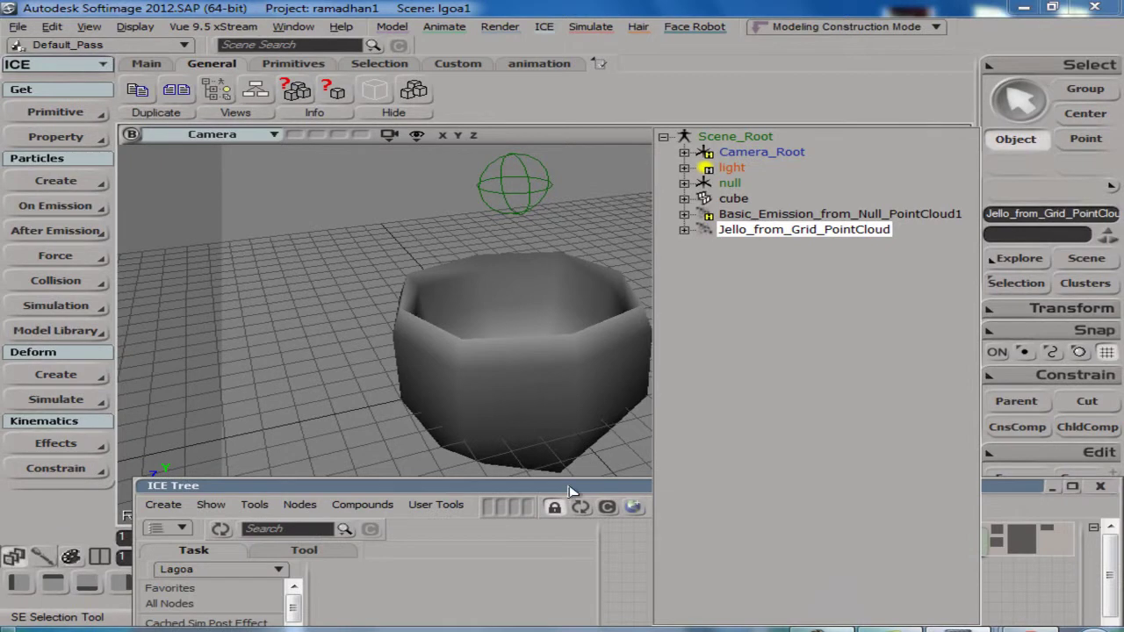
pyautogui.moveTo(538, 489); pyautogui.dragTo(404, 305)
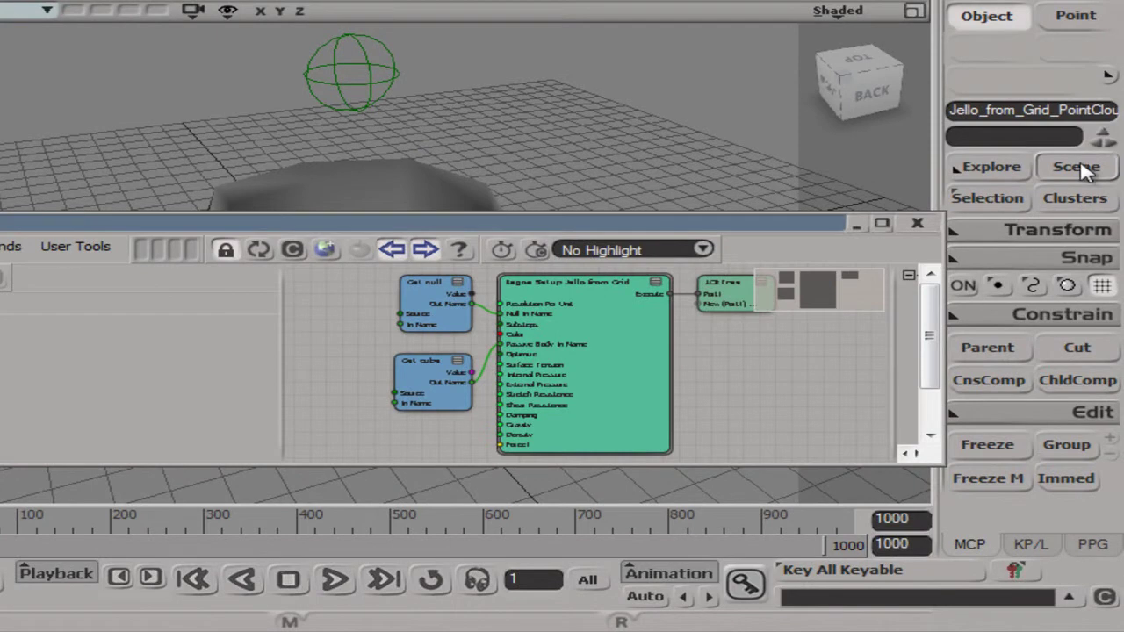
# - Delete Jello_from_Grid_PointCloud from the scene, then select and unhide Basic_Emission_from_Null_PointCloud1
pyautogui.click(1080, 168)
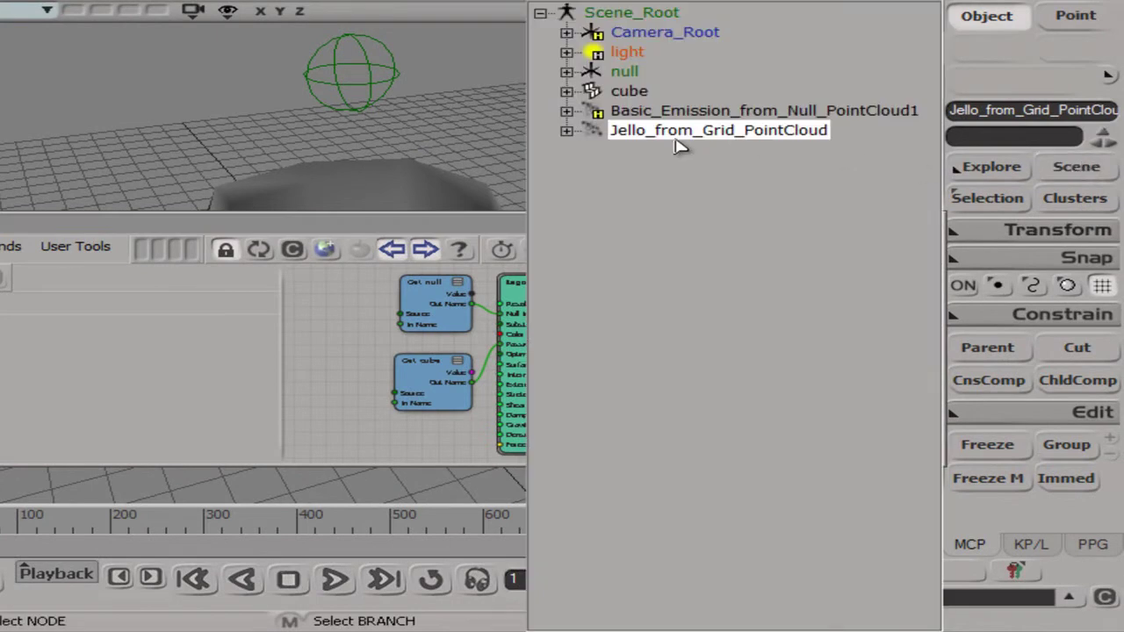
pyautogui.press('Delete')
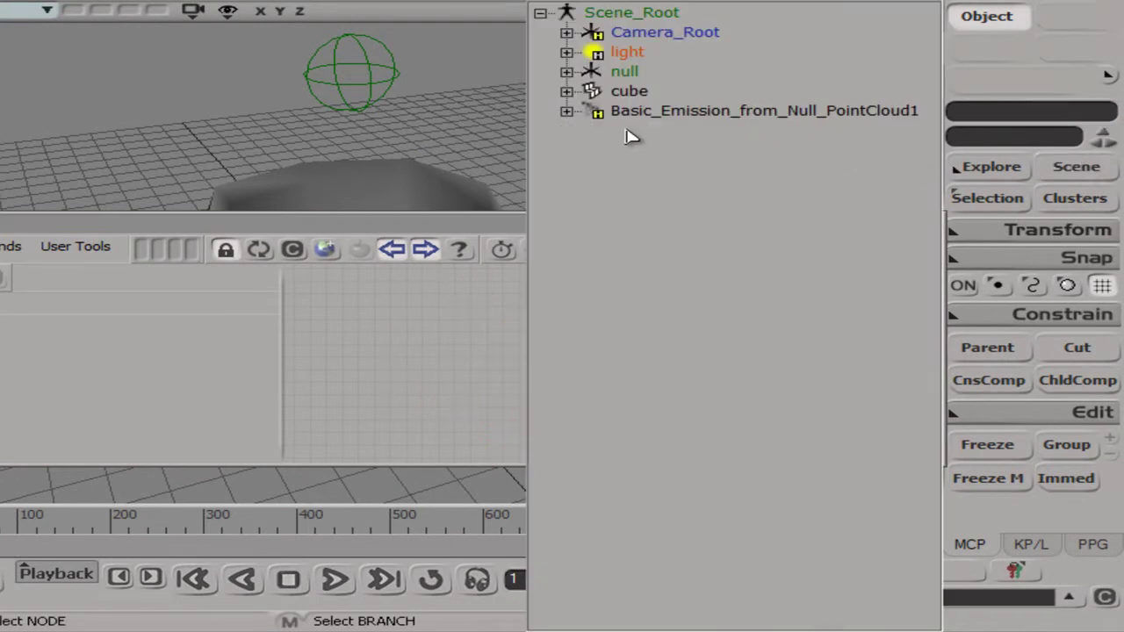
pyautogui.click(636, 114)
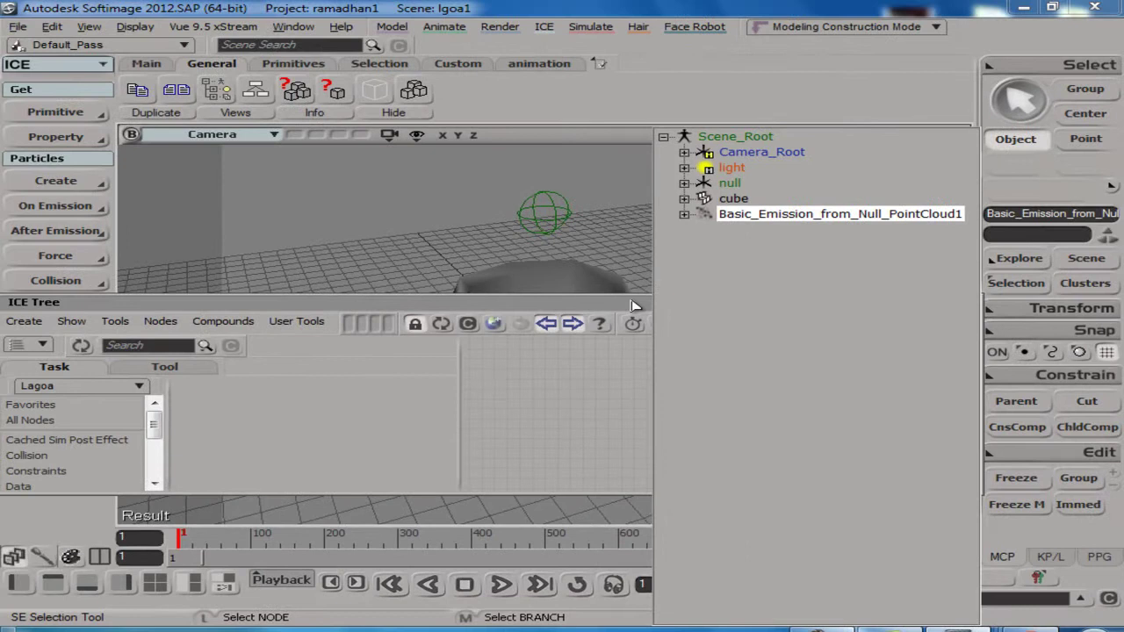
# - Load the selected point cloud's node graph in the ICE Tree editor and make the editor window taller
pyautogui.click(636, 306)
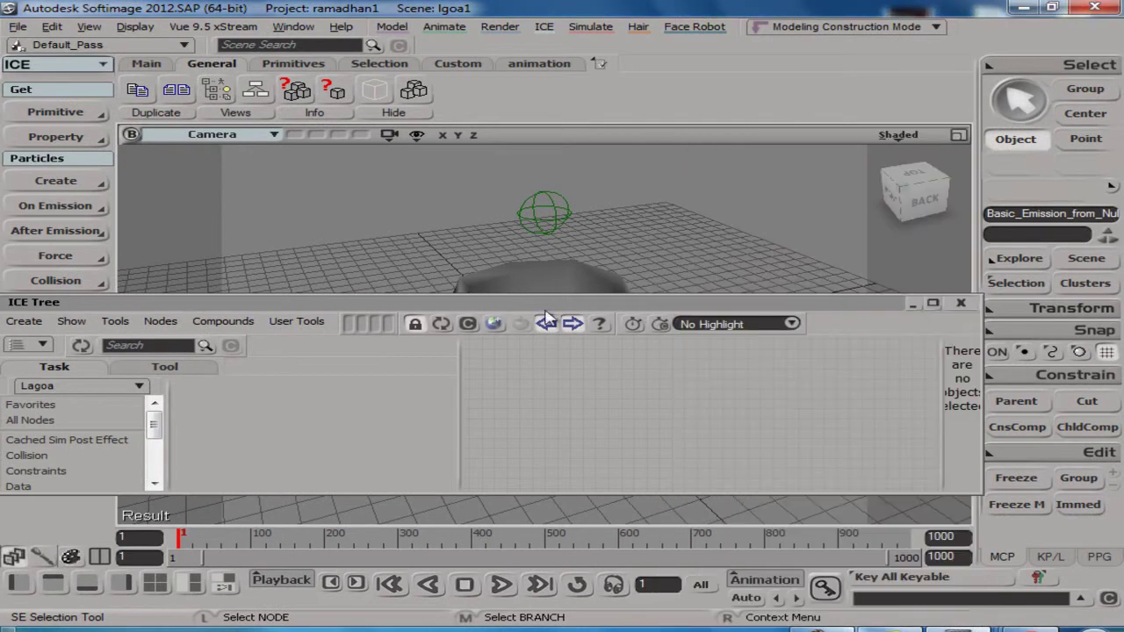
pyautogui.click(441, 324)
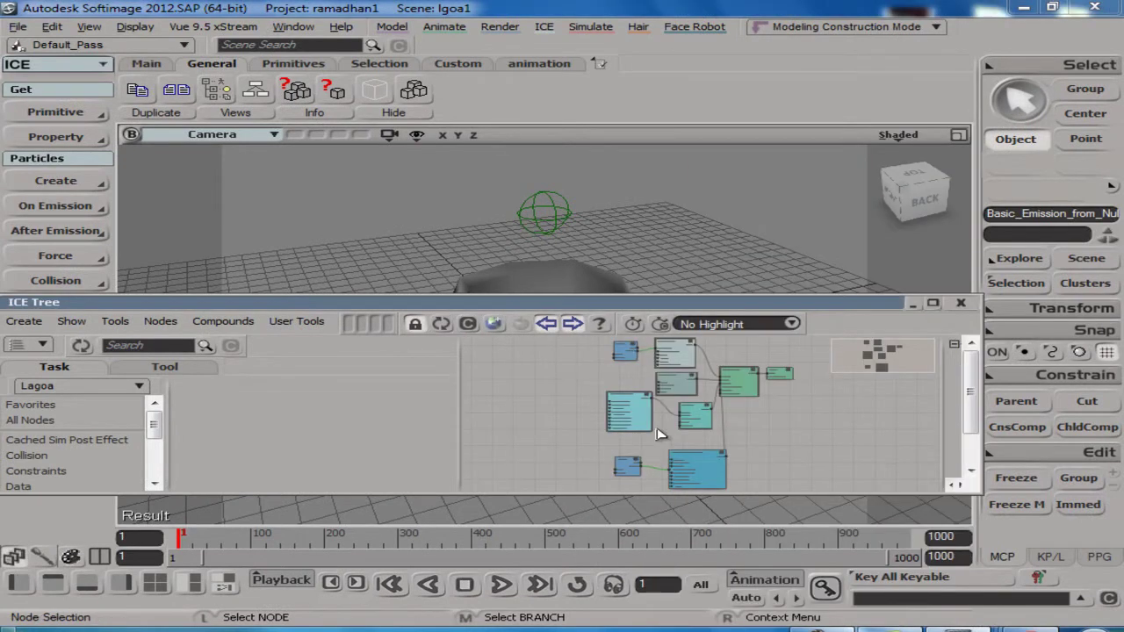
pyautogui.scroll(3, 674, 433)
pyautogui.moveTo(783, 303); pyautogui.dragTo(773, 267)
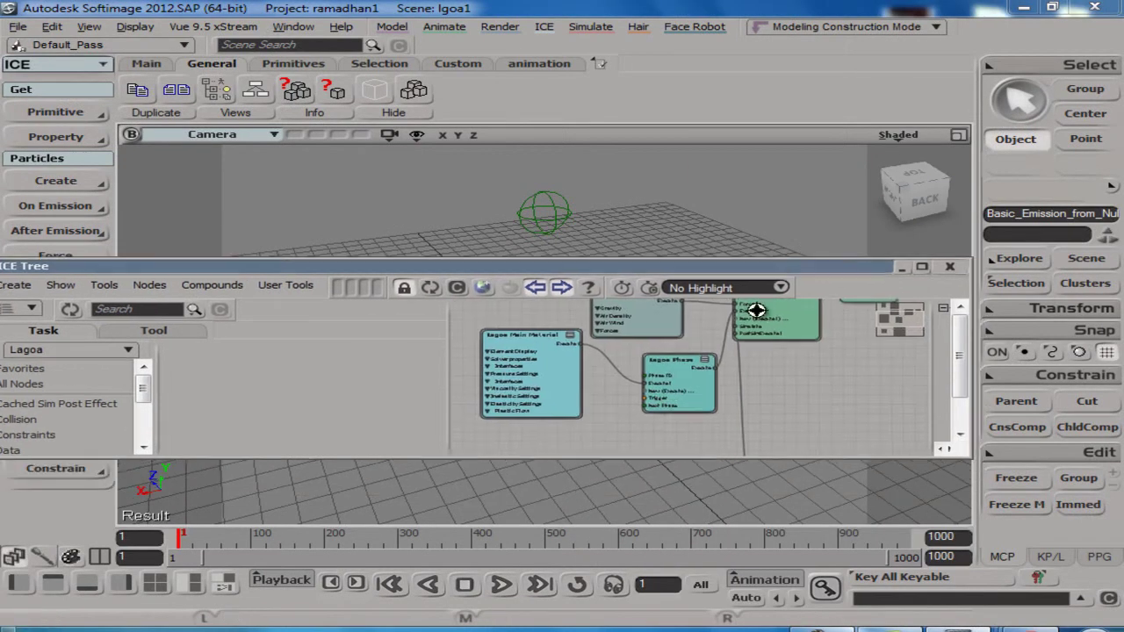
pyautogui.moveTo(722, 457); pyautogui.dragTo(722, 580)
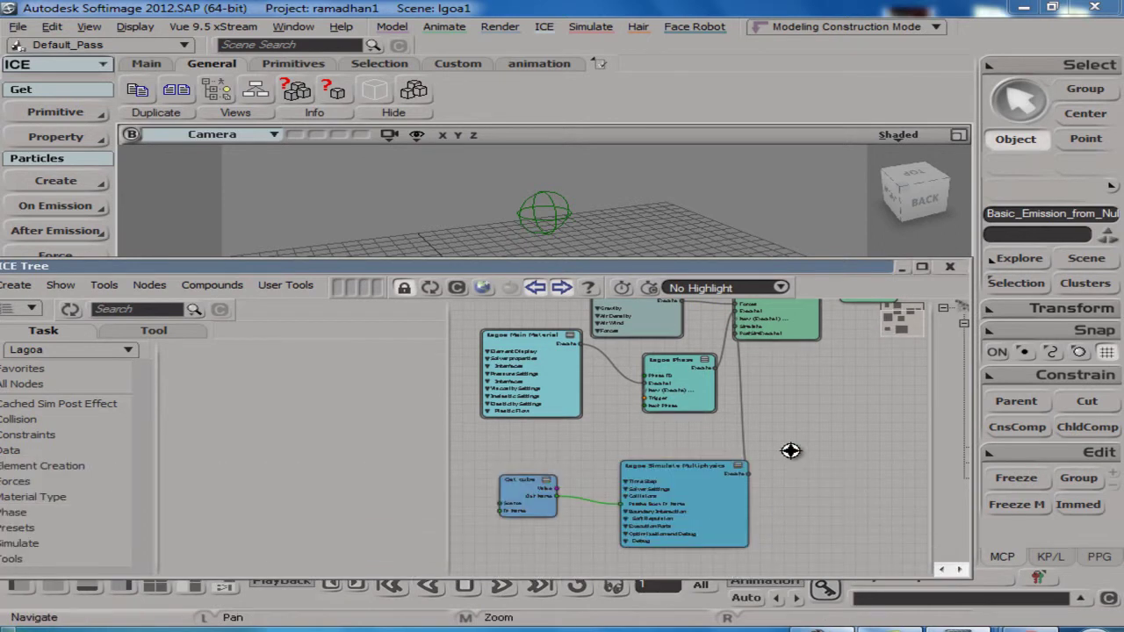
pyautogui.scroll(-5, 794, 456)
pyautogui.scroll(3, 801, 447)
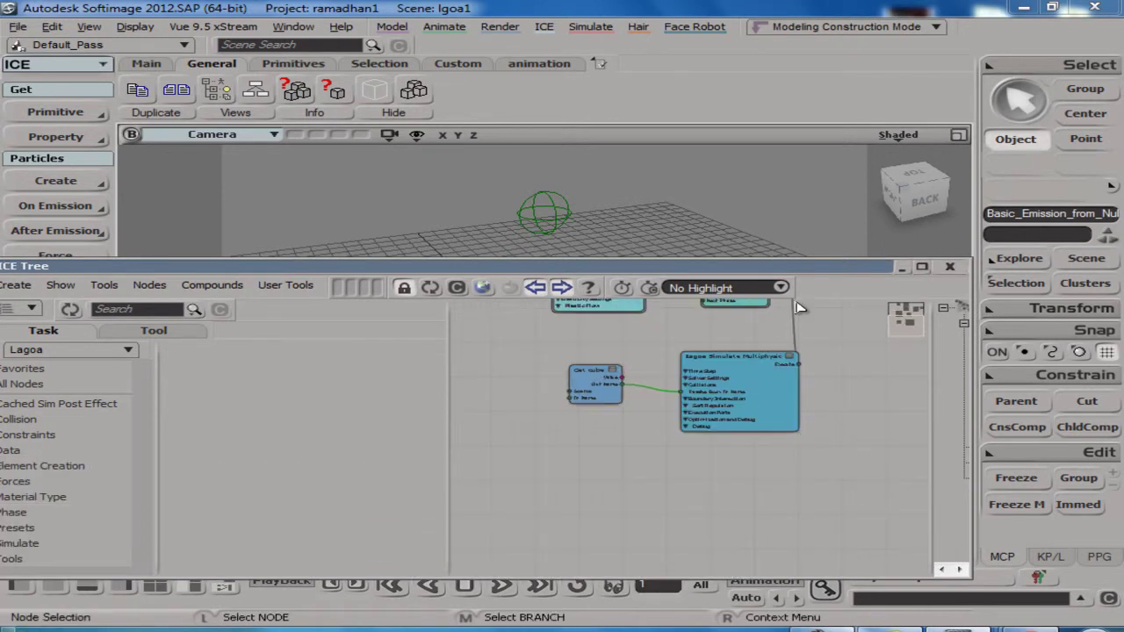
# - Raise the ICE Tree window and narrow its node preset area so the whole Lagoa graph fits in the workspace
pyautogui.doubleClick(799, 267)
pyautogui.doubleClick(799, 266)
pyautogui.moveTo(798, 260); pyautogui.dragTo(878, 85)
pyautogui.moveTo(916, 241); pyautogui.dragTo(863, 466)
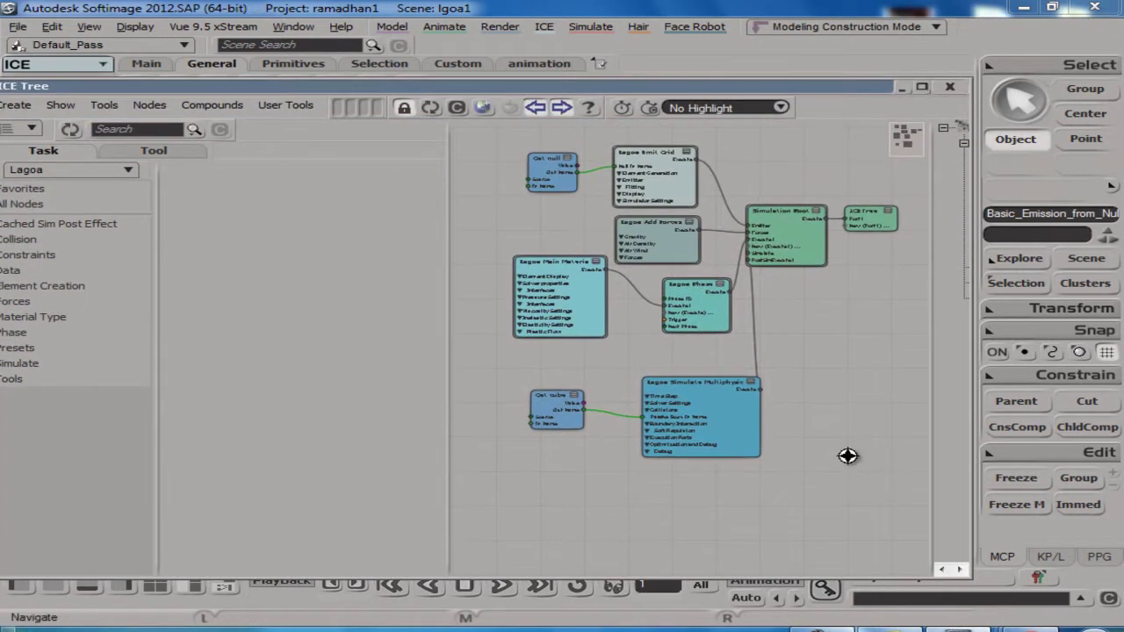
pyautogui.moveTo(452, 334); pyautogui.dragTo(189, 352)
pyautogui.press('s')
pyautogui.scroll(5, 697, 422)
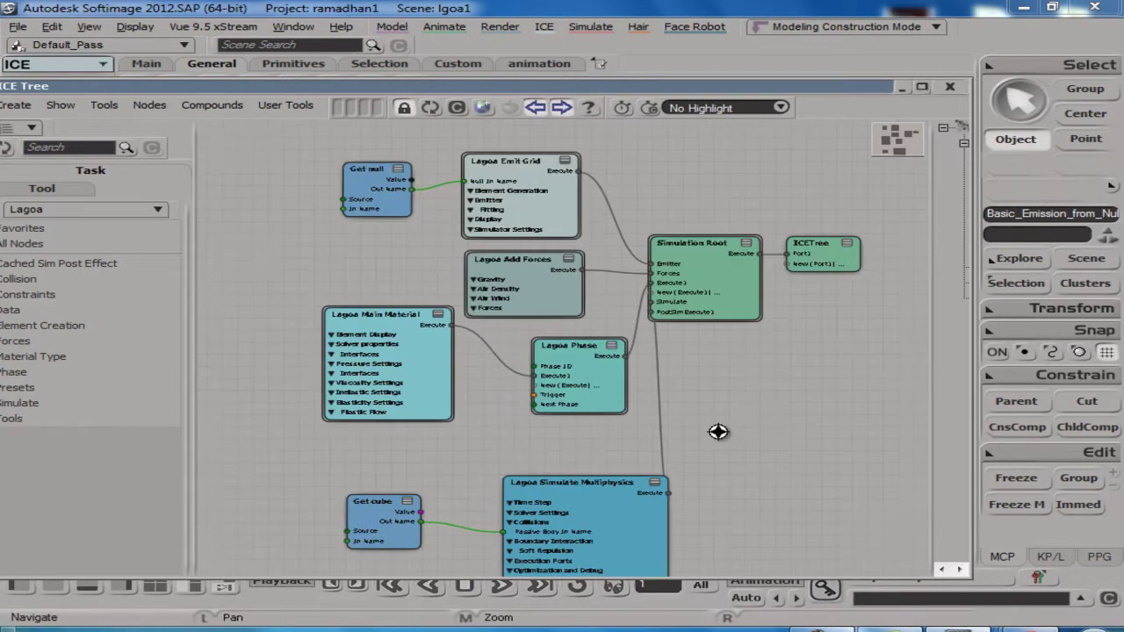
pyautogui.moveTo(775, 395); pyautogui.dragTo(795, 392)
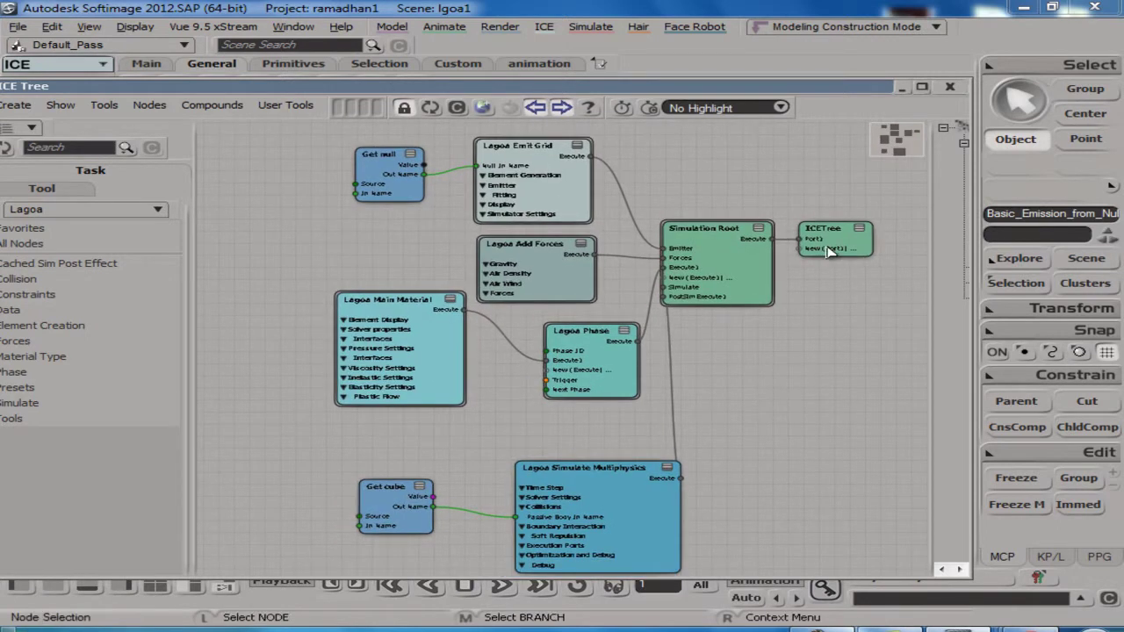
# - Rearrange the ICE tree by repositioning the ICETree, Simulation Root, Get null, Emit Grid, Add Forces, Phase, Main Material and Simulate Multiphysics nodes
pyautogui.moveTo(829, 253); pyautogui.dragTo(867, 251)
pyautogui.moveTo(755, 272); pyautogui.dragTo(795, 268)
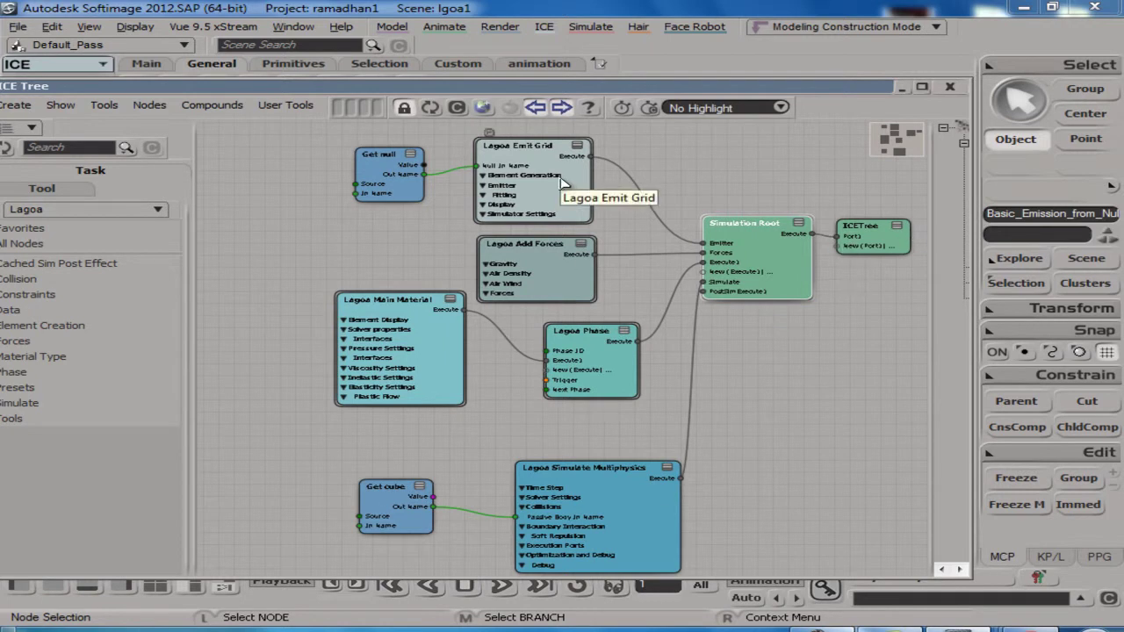
pyautogui.moveTo(566, 184); pyautogui.dragTo(600, 182)
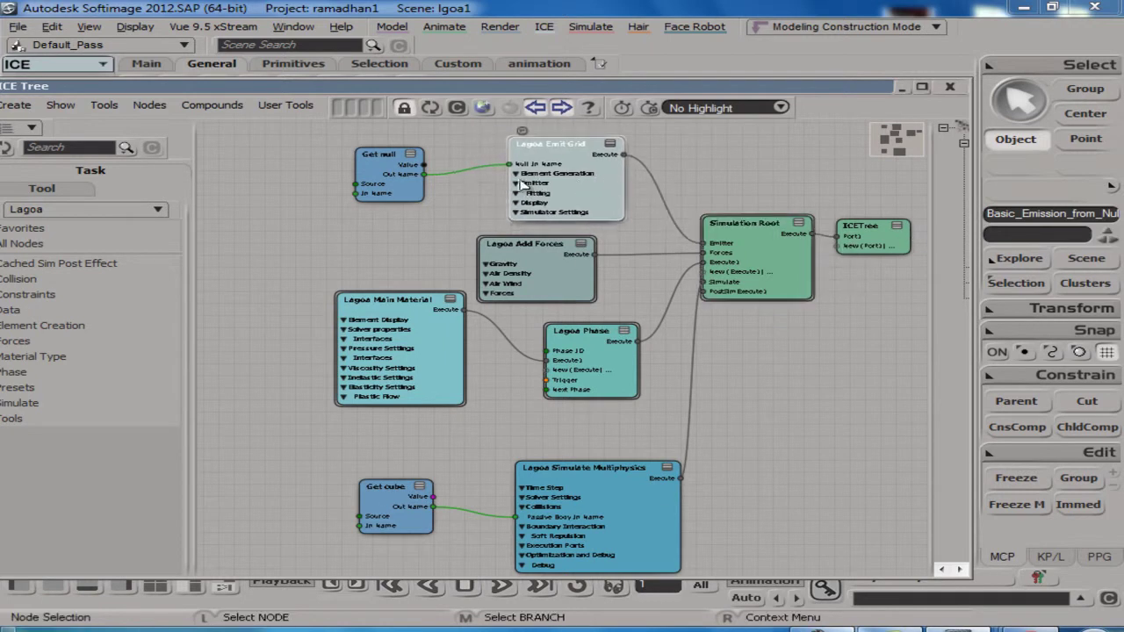
pyautogui.moveTo(412, 186); pyautogui.dragTo(417, 179)
pyautogui.moveTo(559, 267)
pyautogui.mouseDown()
pyautogui.moveTo(588, 265)
pyautogui.moveTo(573, 264)
pyautogui.mouseUp()
pyautogui.moveTo(595, 349); pyautogui.dragTo(613, 347)
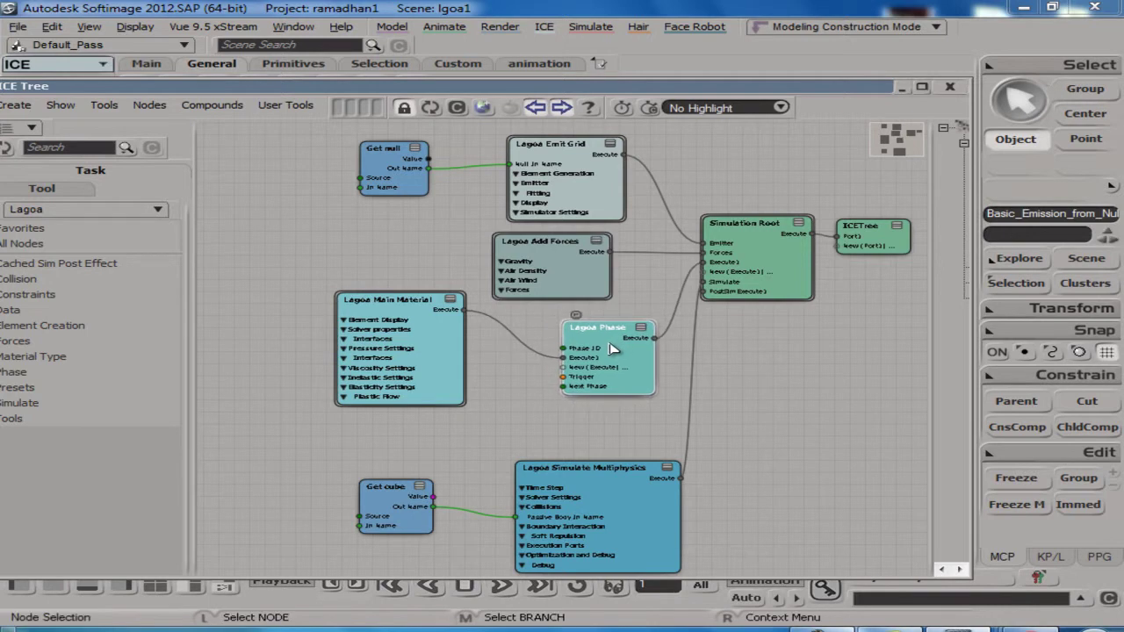
pyautogui.moveTo(425, 357); pyautogui.dragTo(428, 333)
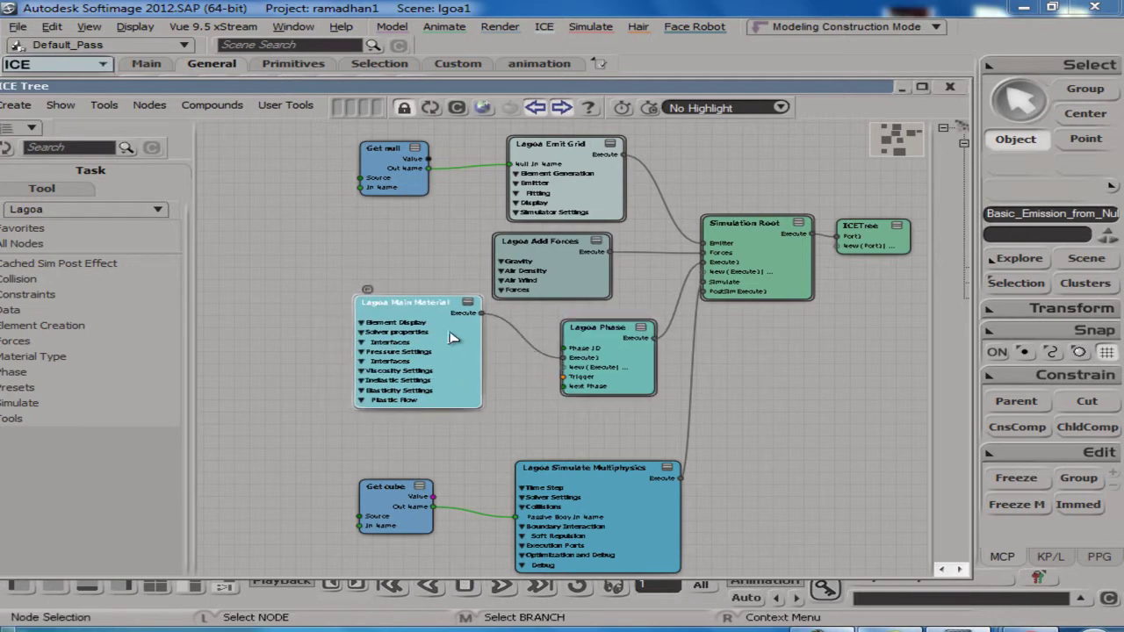
pyautogui.moveTo(634, 531); pyautogui.dragTo(653, 513)
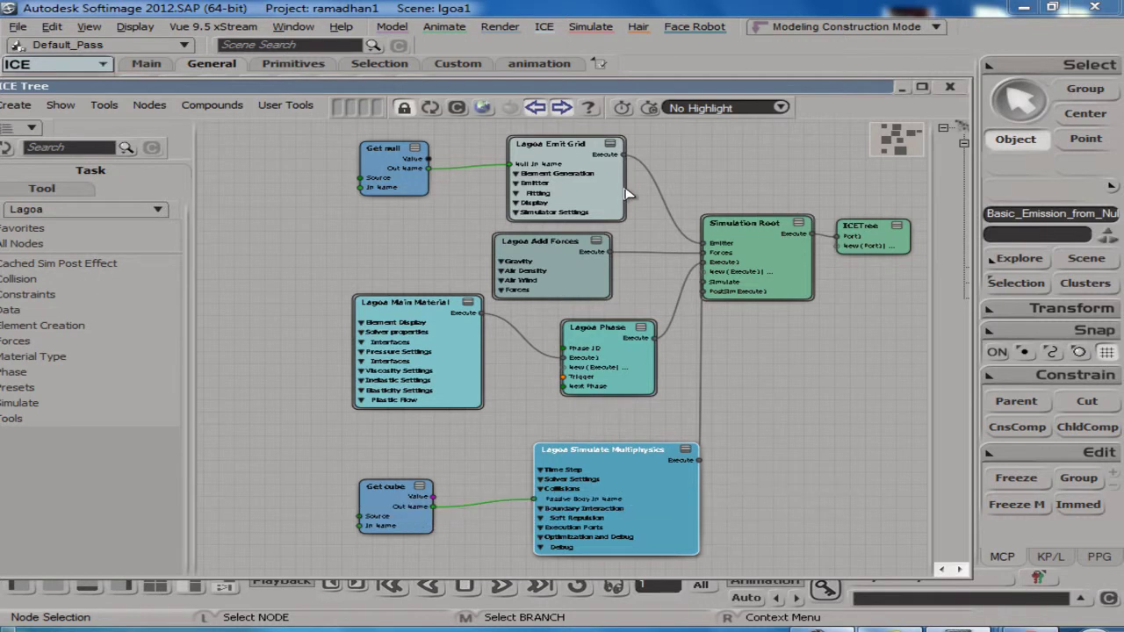
pyautogui.moveTo(606, 190); pyautogui.dragTo(573, 174)
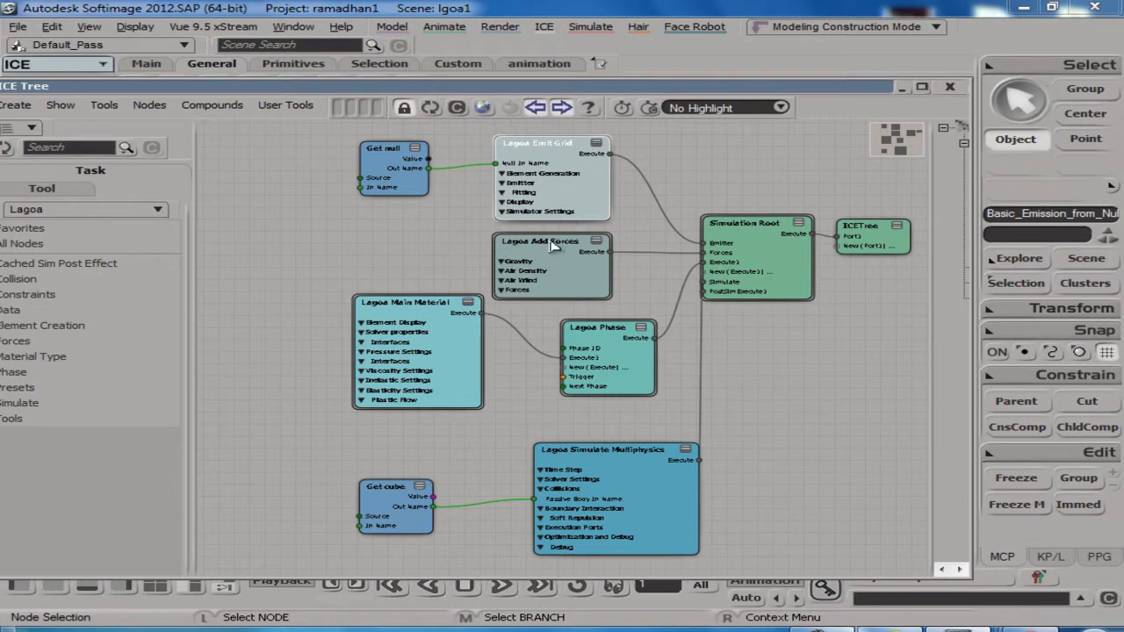
pyautogui.moveTo(553, 254); pyautogui.dragTo(555, 260)
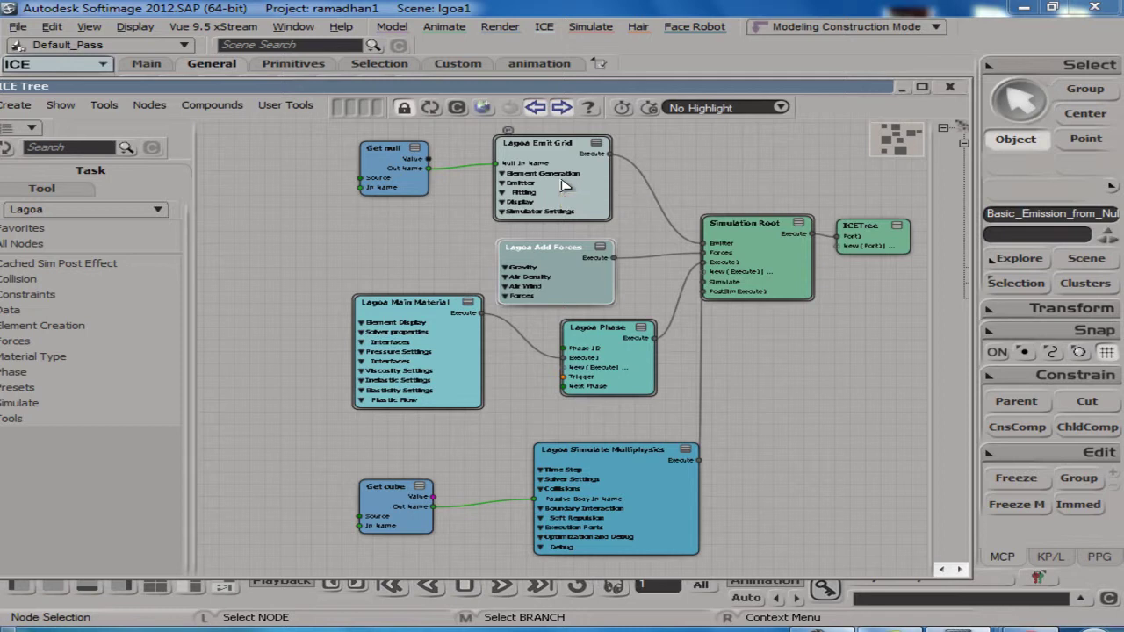
# - Open the Lagoa Emit Grid node's properties beside the bowl and collapse the ICE Tree window to uncover the viewport
pyautogui.moveTo(676, 88); pyautogui.dragTo(676, 364)
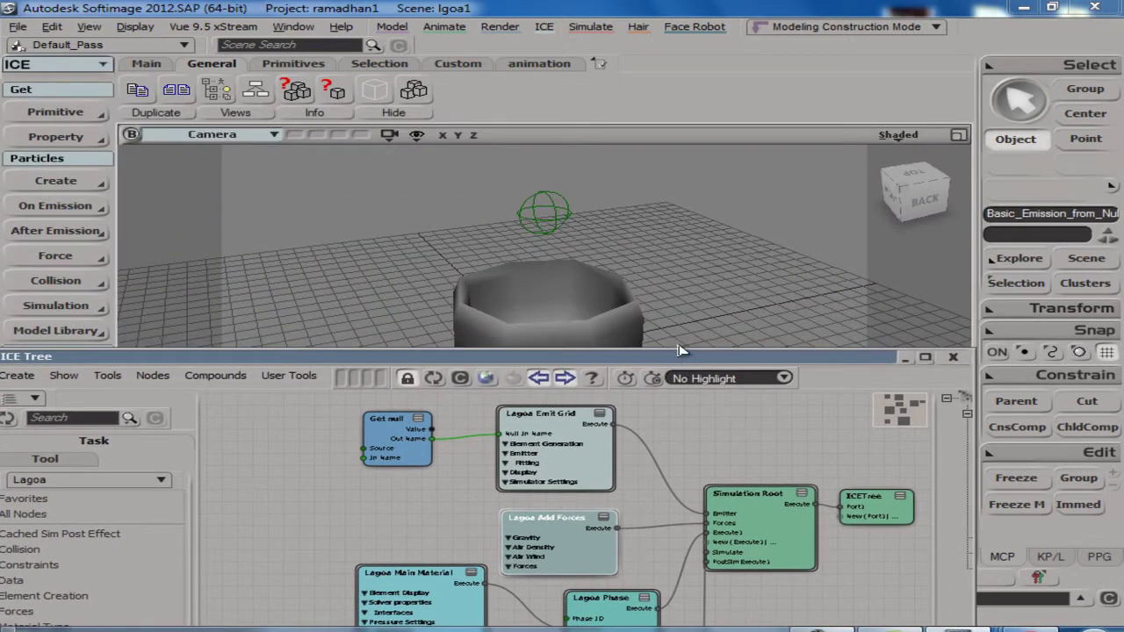
pyautogui.moveTo(677, 296); pyautogui.dragTo(665, 229, button='middle')
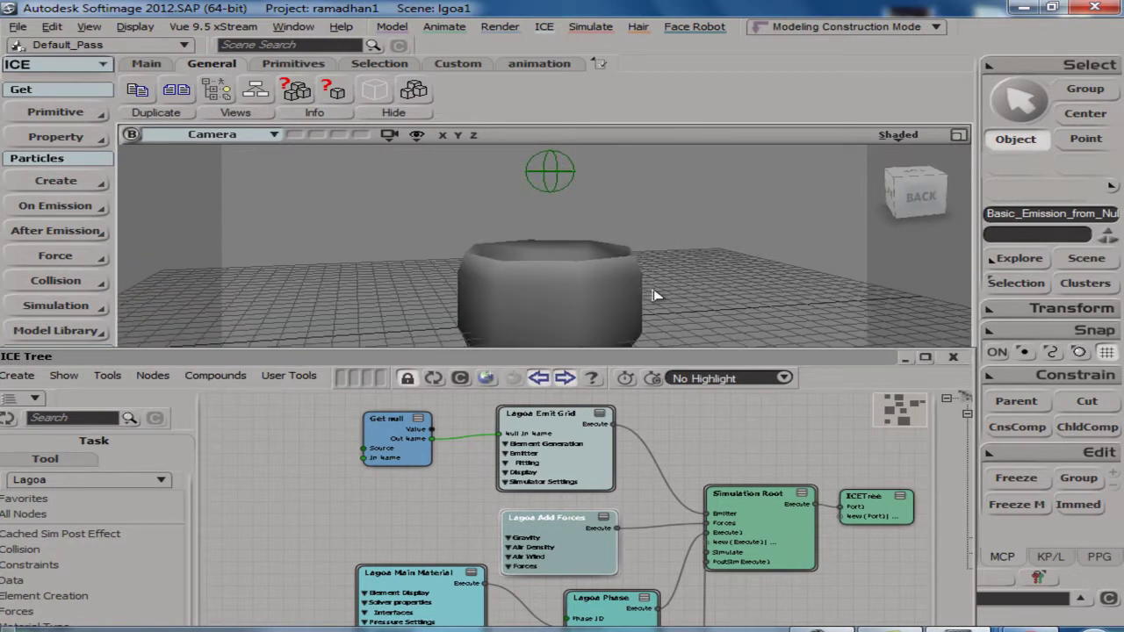
pyautogui.doubleClick(579, 460)
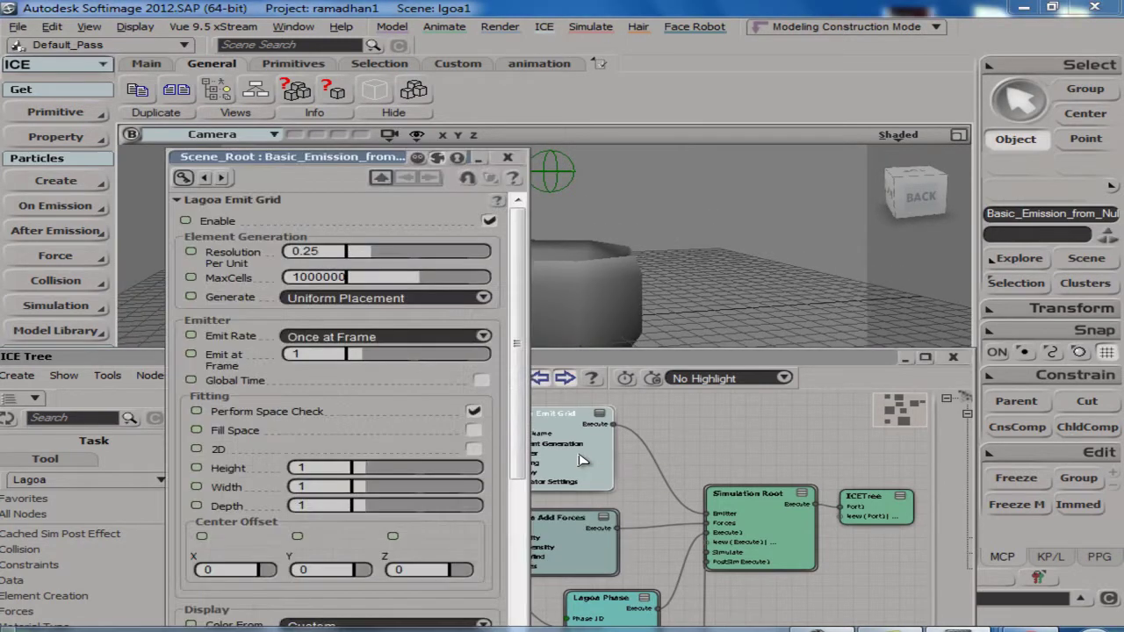
pyautogui.moveTo(349, 162); pyautogui.dragTo(913, 43)
pyautogui.doubleClick(638, 356)
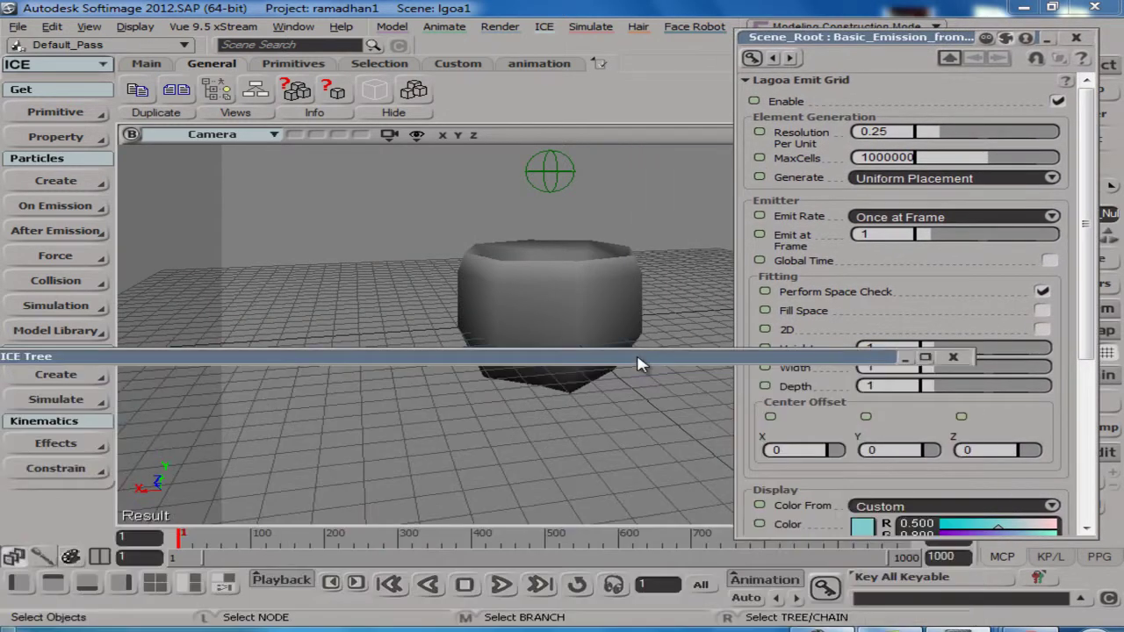
# - Play the simulation to examine the particle block falling from the null into the bowl
pyautogui.press('s')
pyautogui.moveTo(675, 287); pyautogui.dragTo(584, 307, button='right')
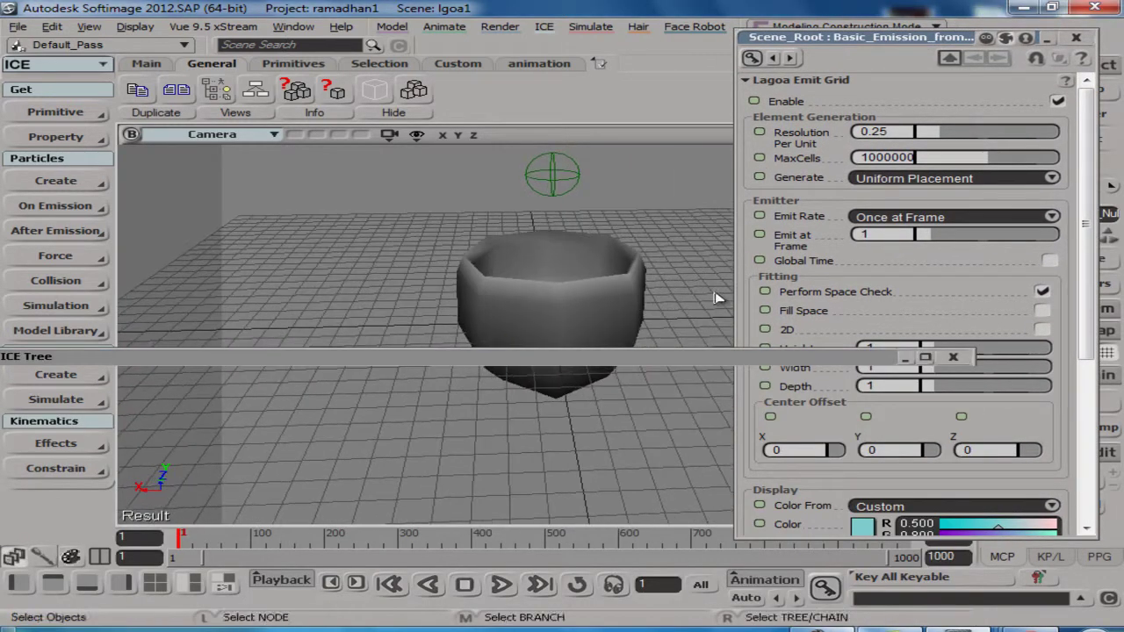
pyautogui.click(500, 584)
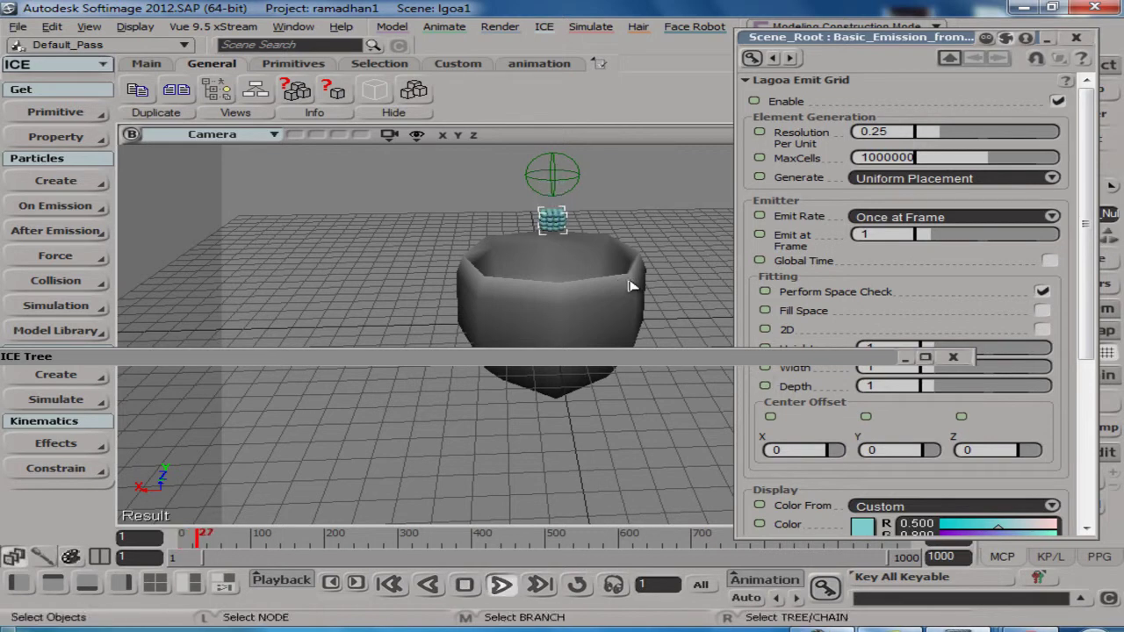
# - Set the Lagoa Emit Grid's Resolution Per Unit to 1 and replay the simulation from the first frame
pyautogui.moveTo(917, 131); pyautogui.dragTo(1067, 131)
pyautogui.click(390, 585)
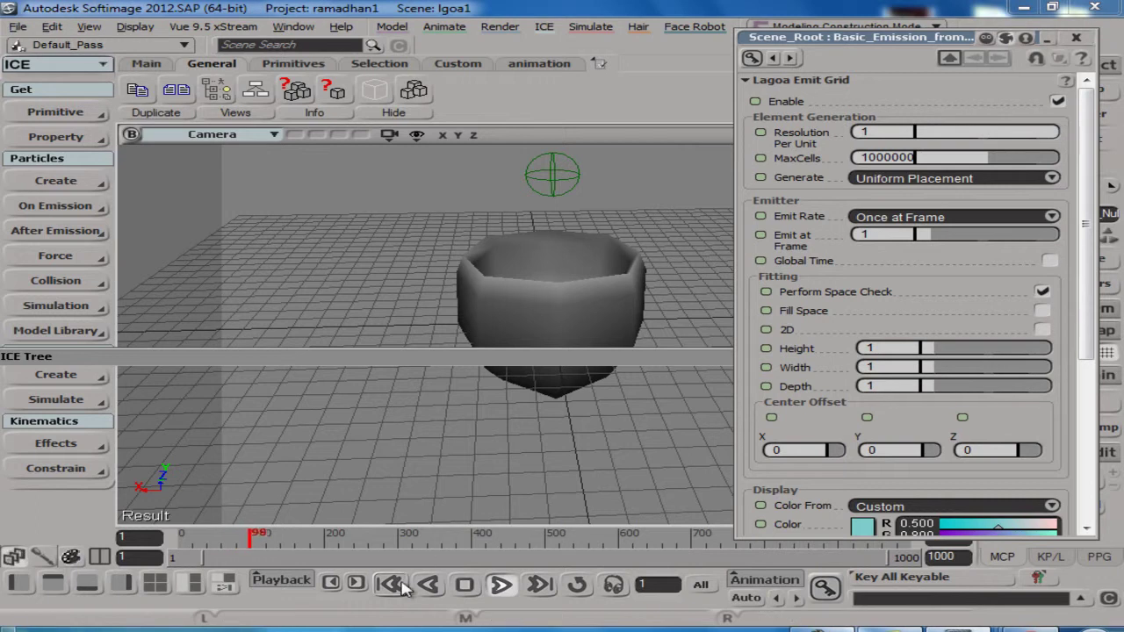
pyautogui.click(499, 585)
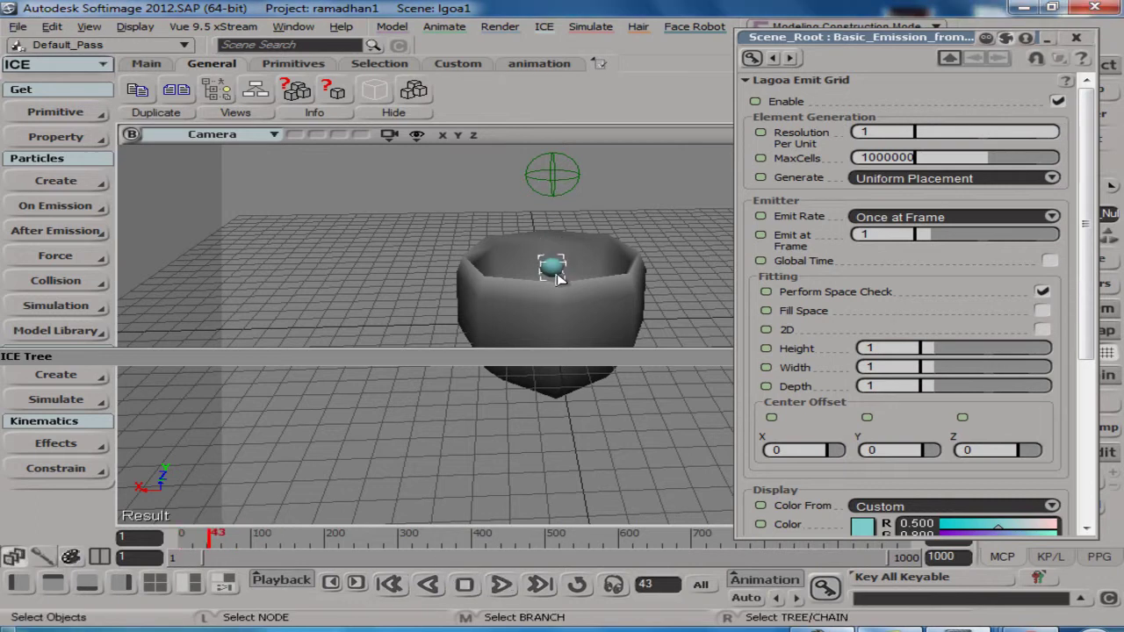
# - Set the Lagoa Emit Grid's Resolution Per Unit to 0.211 and replay the simulation
pyautogui.moveTo(1010, 138); pyautogui.dragTo(934, 136)
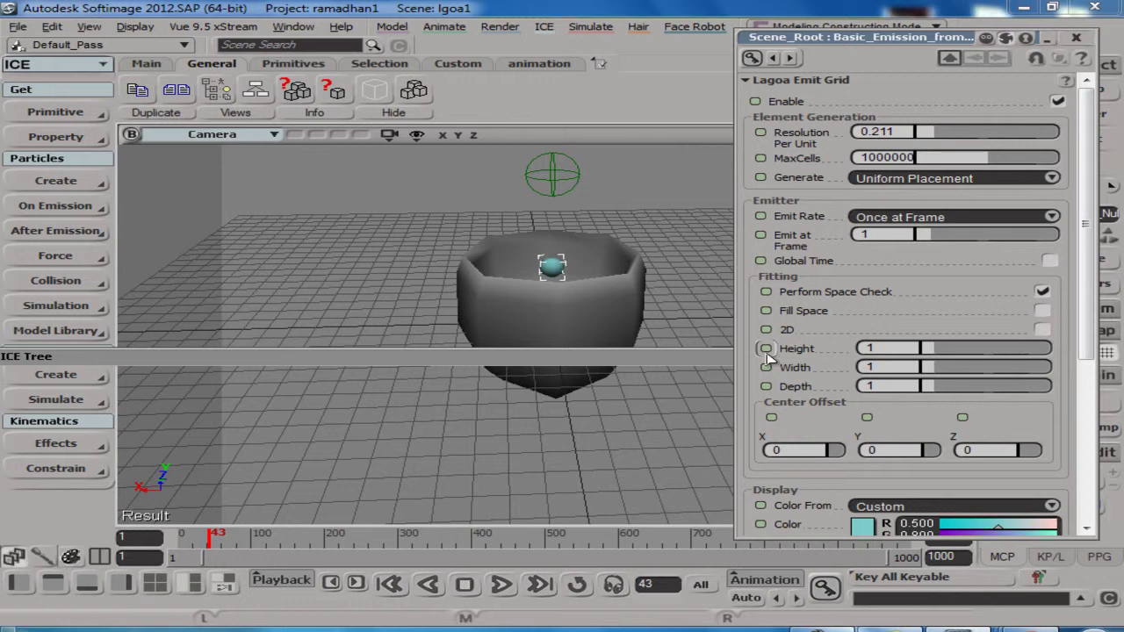
pyautogui.click(498, 589)
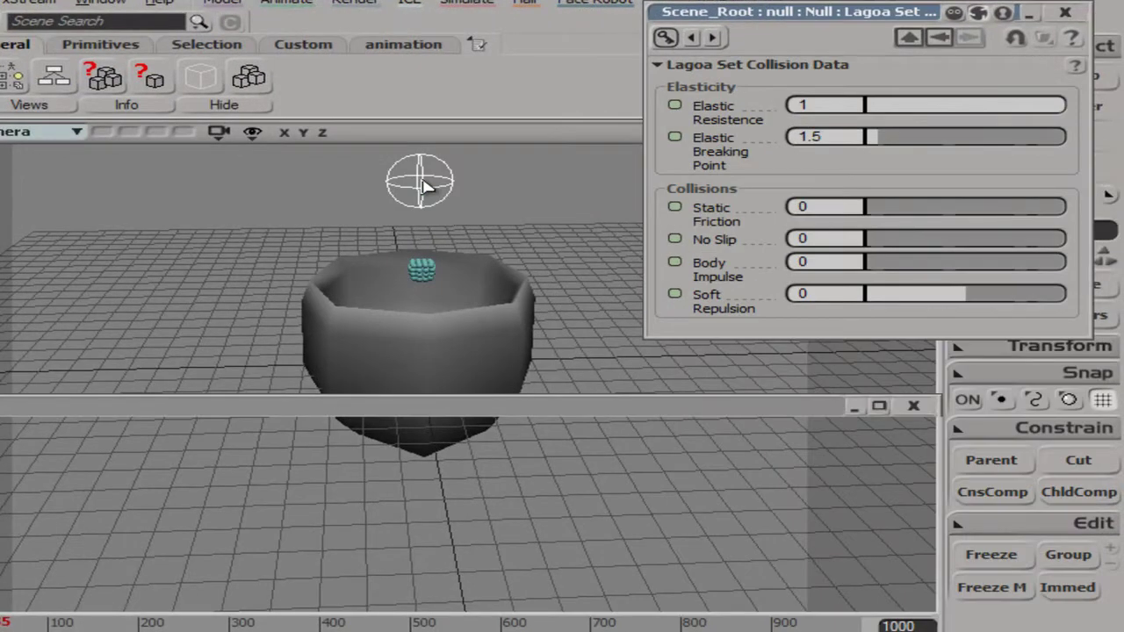
# - Enlarge the emitter null to a display size of 5.376 and replay the simulation from the start
pyautogui.press('x')
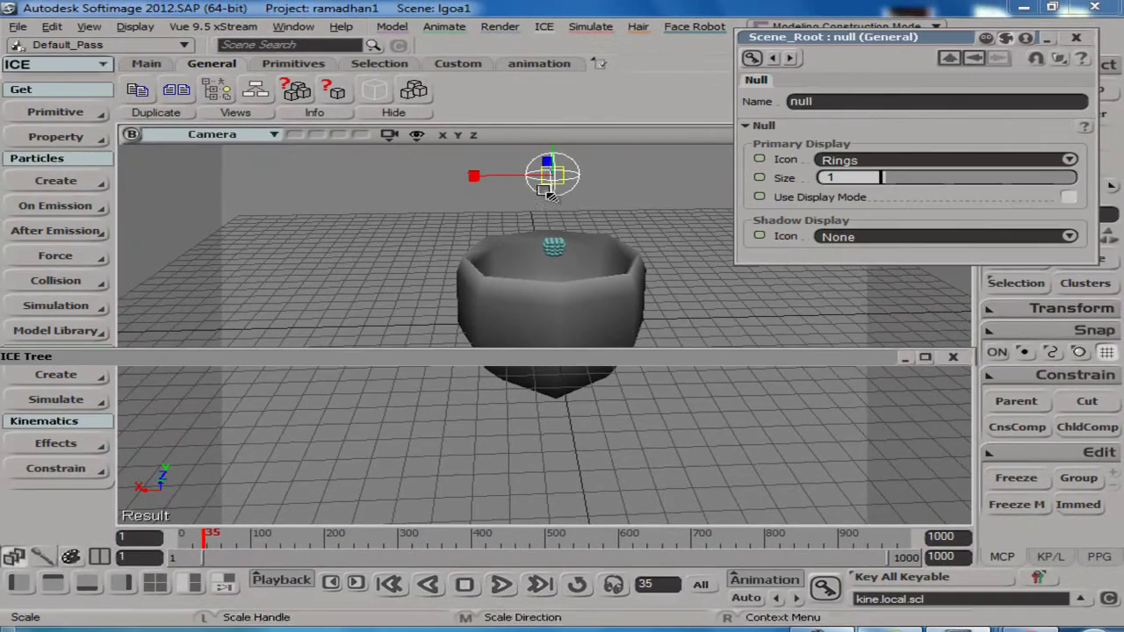
pyautogui.moveTo(890, 178); pyautogui.dragTo(910, 181)
pyautogui.click(499, 585)
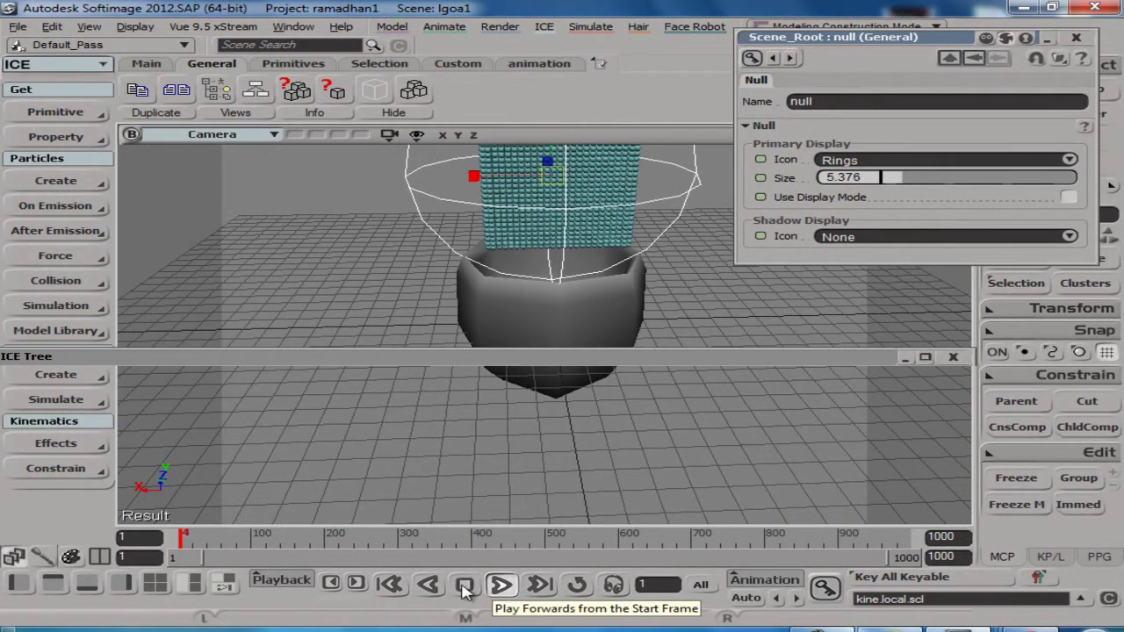
# - Return the simulation to the first frame, set the emitter null's display size to 1 and close its properties
pyautogui.click(465, 585)
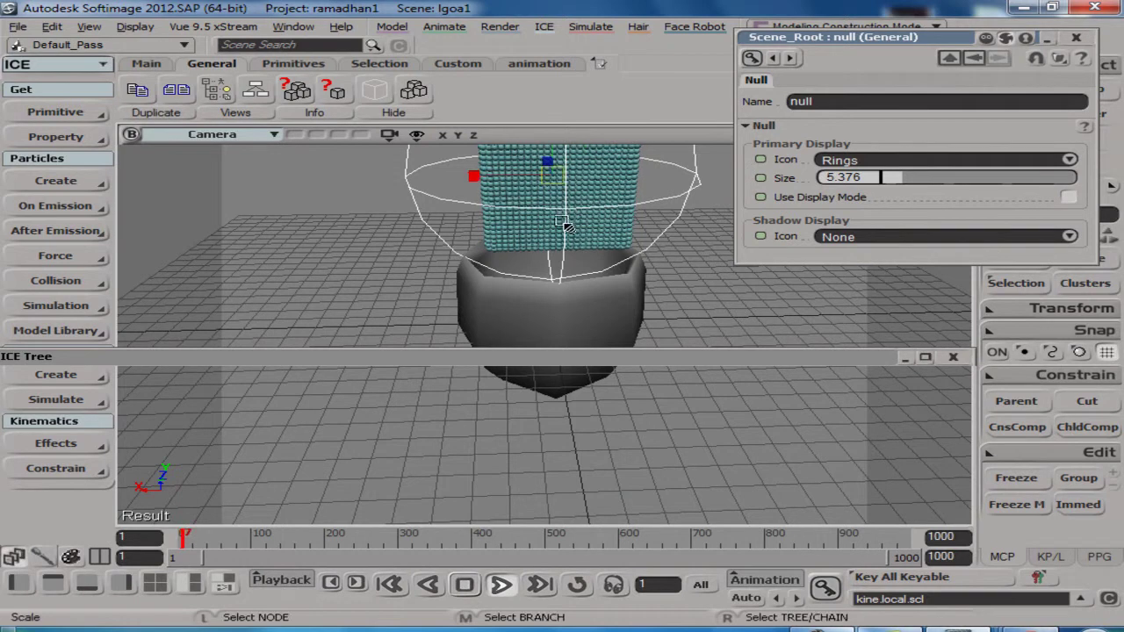
pyautogui.moveTo(953, 178); pyautogui.dragTo(889, 188)
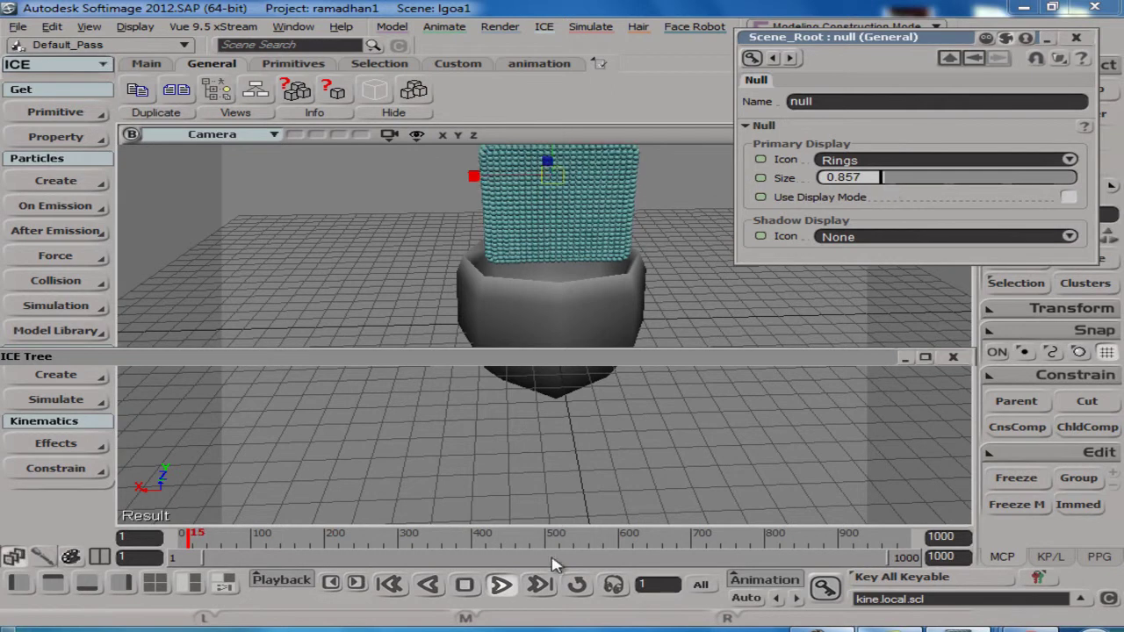
pyautogui.click(404, 588)
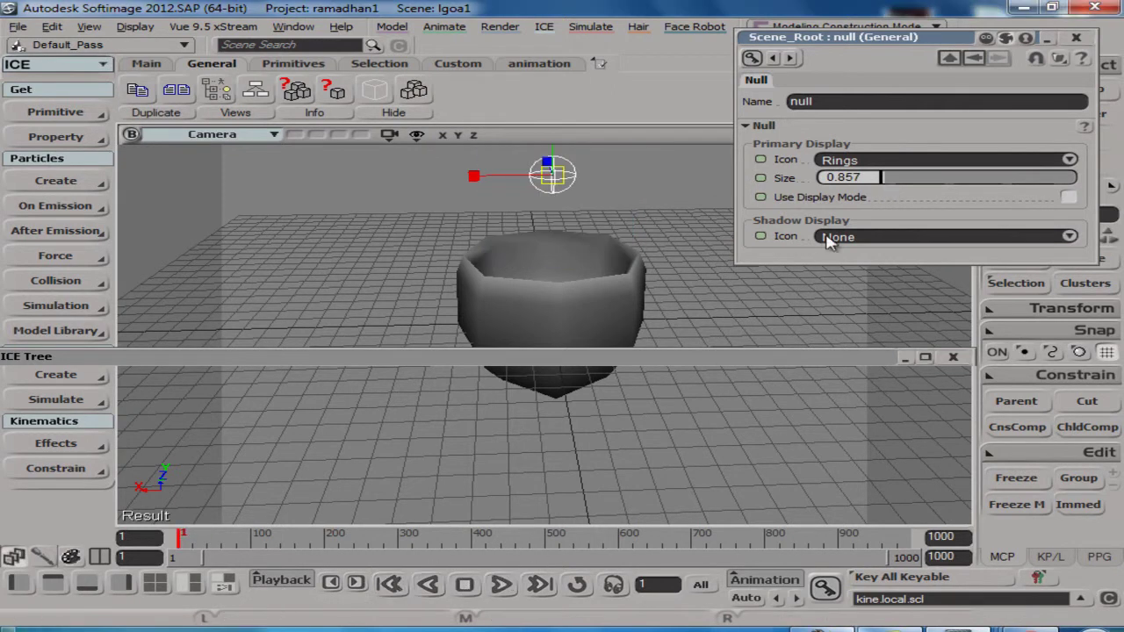
pyautogui.click(879, 176)
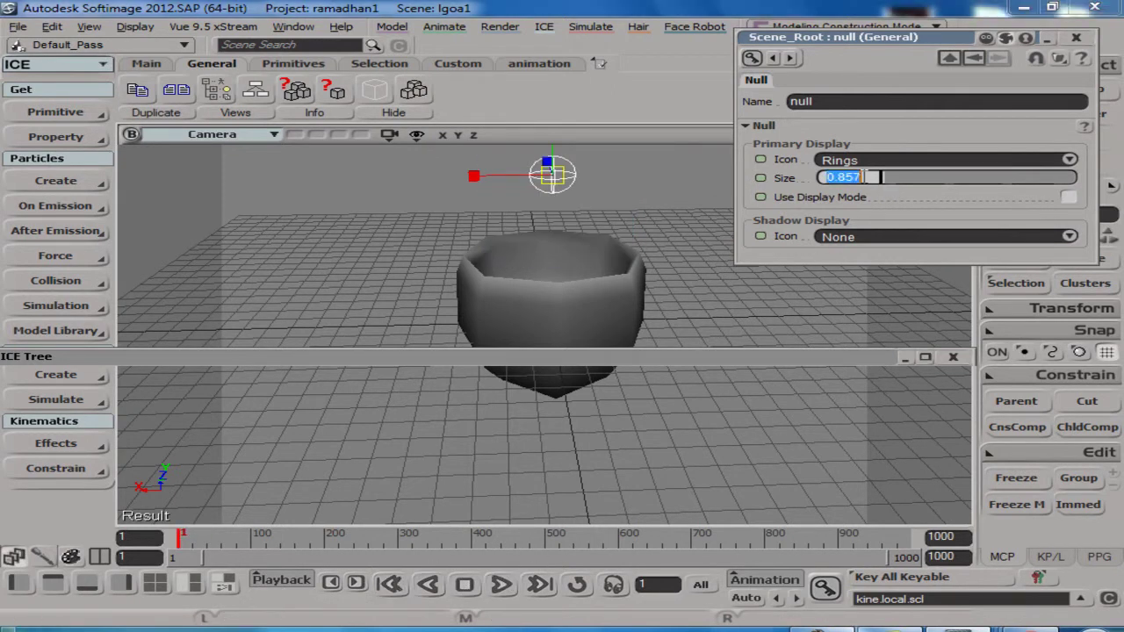
pyautogui.write('1')
pyautogui.press('Return')
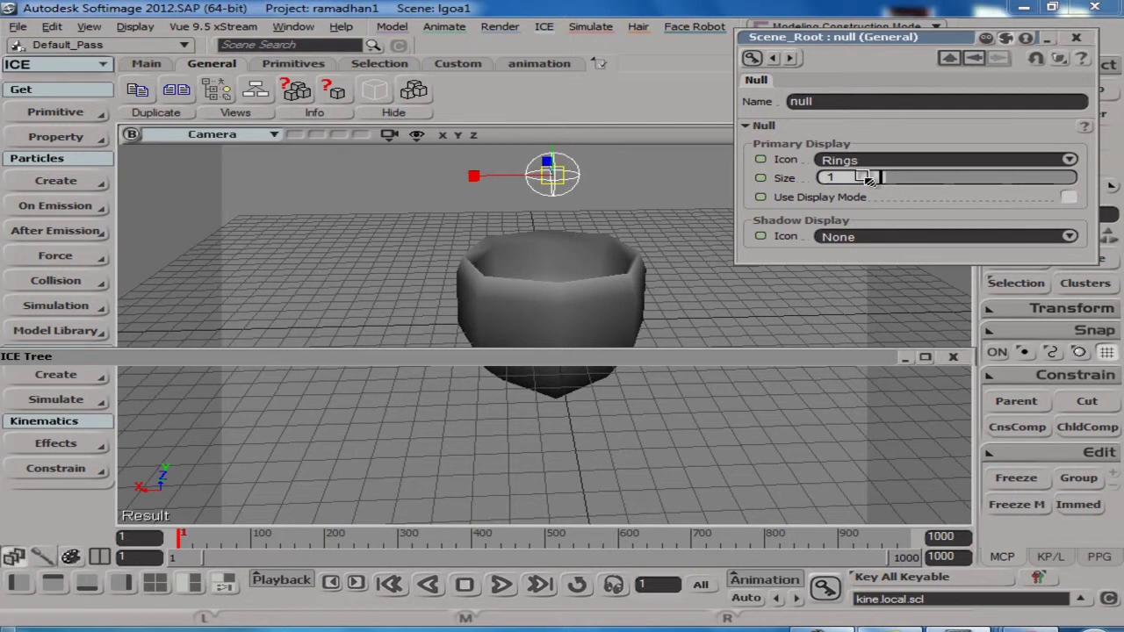
pyautogui.click(1078, 41)
# - Open the Lagoa Emit Grid node's properties from the ICE Tree and move their window clear of the bowl
pyautogui.press('s')
pyautogui.moveTo(793, 251); pyautogui.dragTo(641, 249, button='right')
pyautogui.click(802, 360)
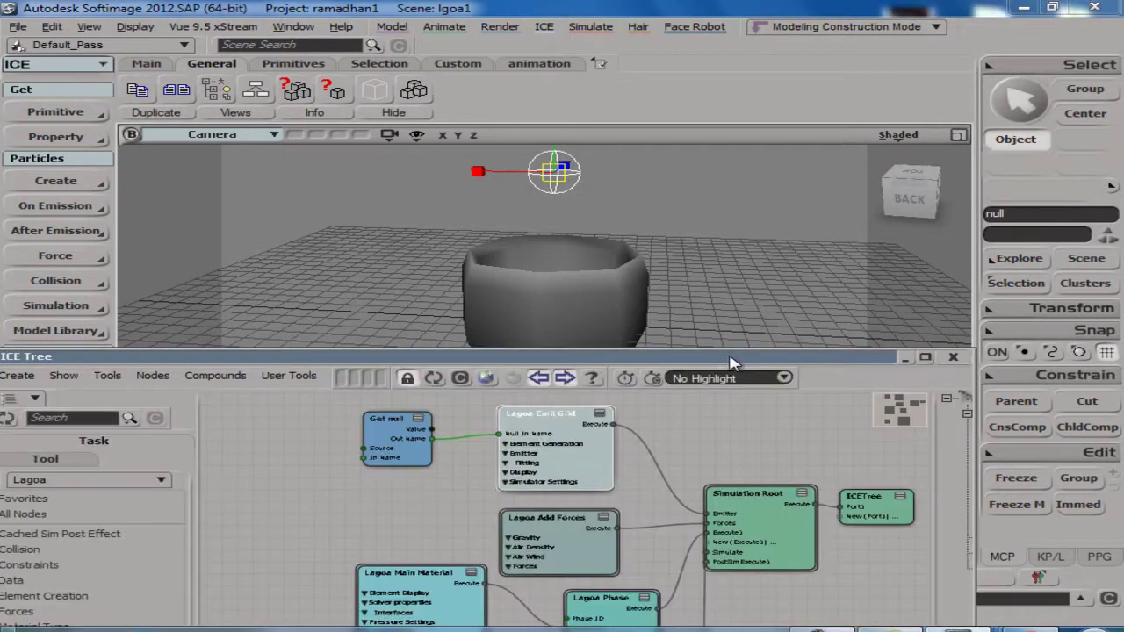
pyautogui.doubleClick(577, 446)
pyautogui.click(296, 158)
pyautogui.moveTo(296, 158); pyautogui.dragTo(851, 52)
# - Set the Lagoa Emit Grid's Resolution Per Unit to 0.25
pyautogui.click(865, 146)
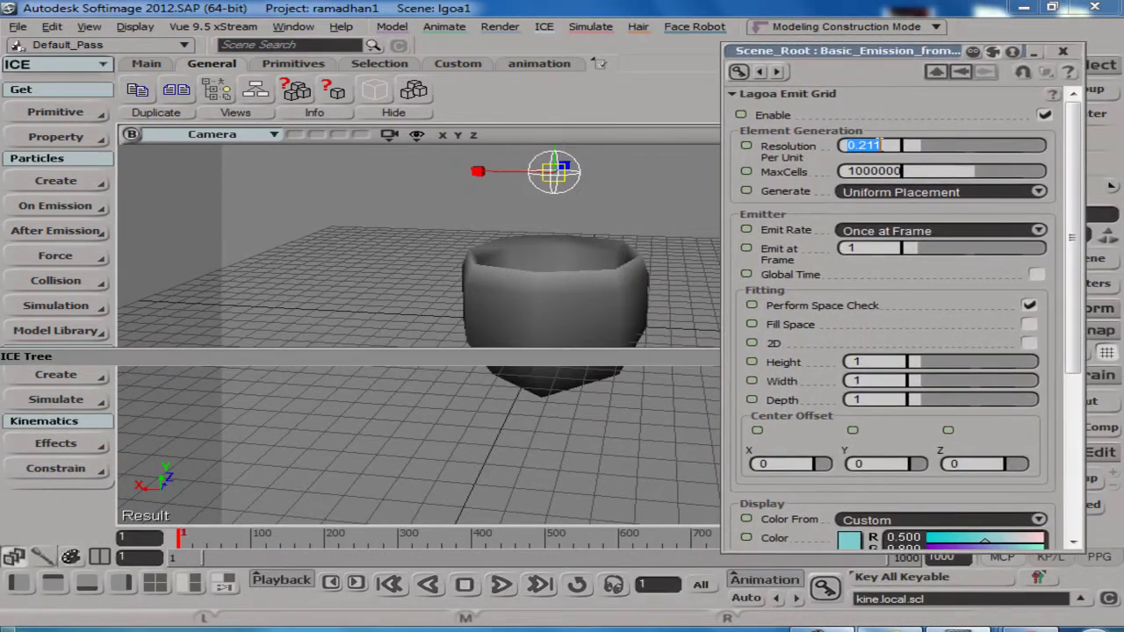
pyautogui.press('BackSpace')
pyautogui.press('Return')
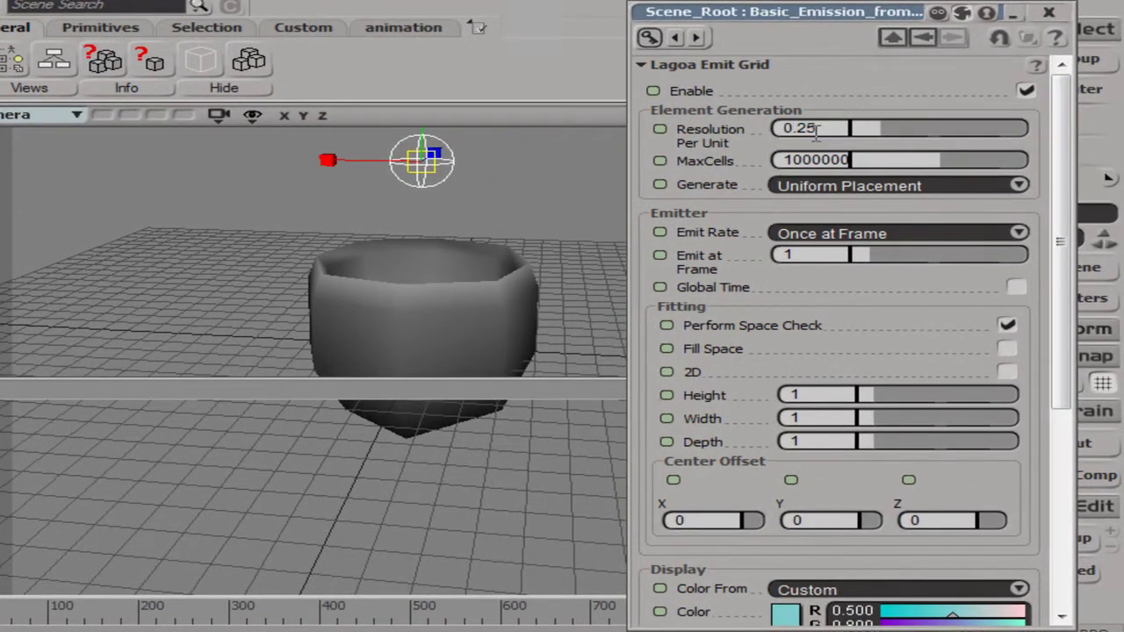
pyautogui.doubleClick(798, 130)
pyautogui.click(799, 129)
pyautogui.press('Return')
pyautogui.click(839, 158)
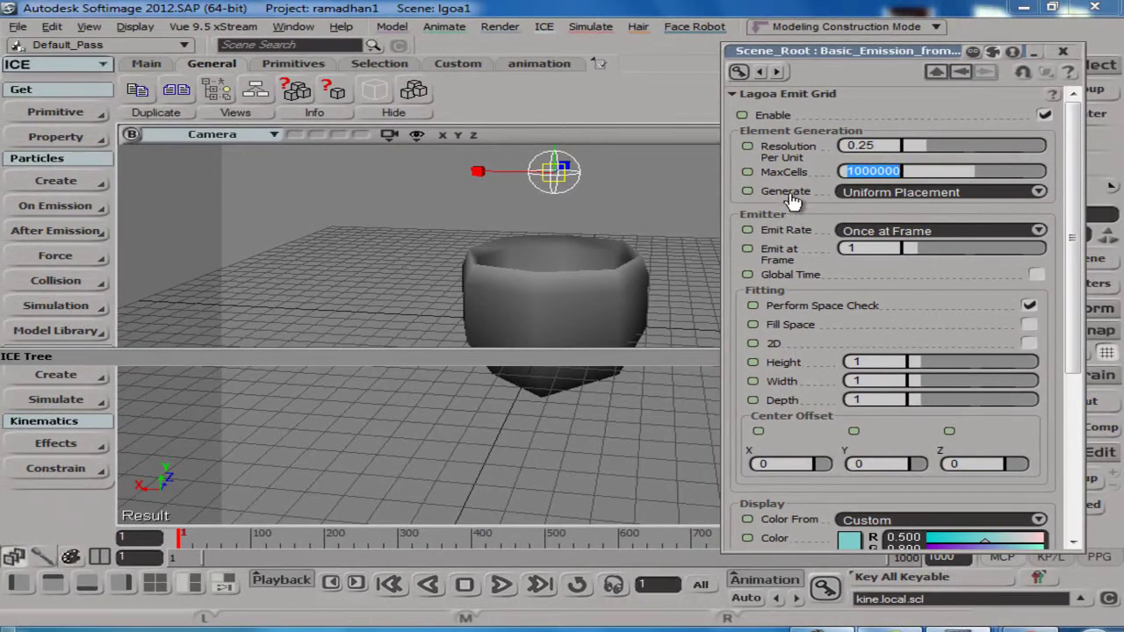
# - Play the simulation with Uniform Placement, switch Generate to Hex and replay it to compare the particle arrangement
pyautogui.click(502, 586)
pyautogui.click(465, 586)
pyautogui.click(948, 197)
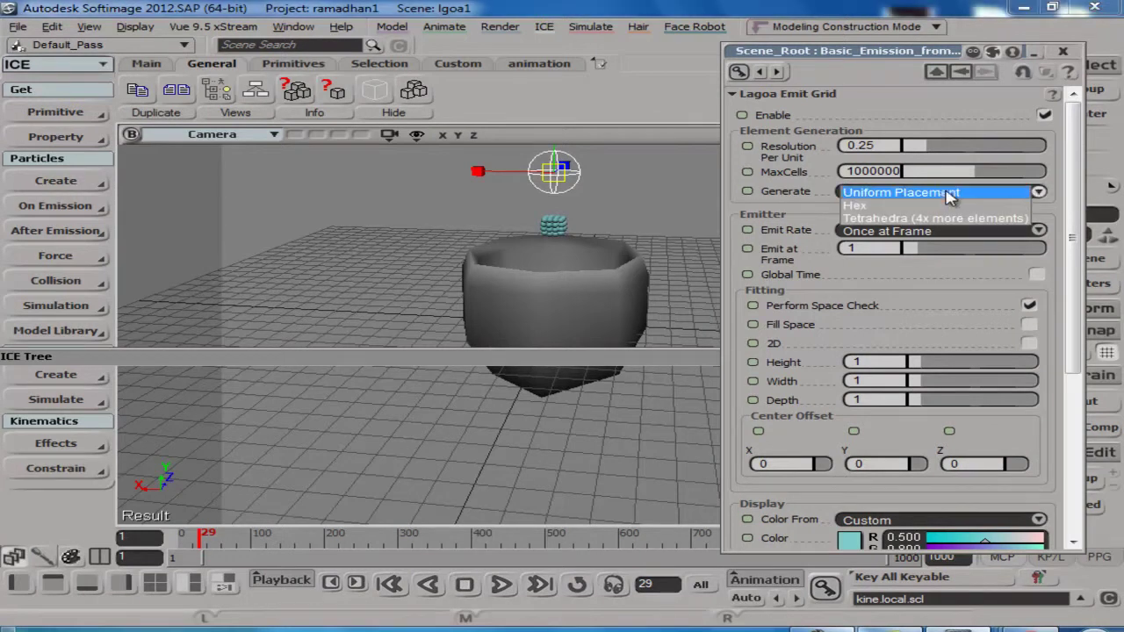
pyautogui.click(910, 204)
pyautogui.click(390, 584)
pyautogui.click(502, 586)
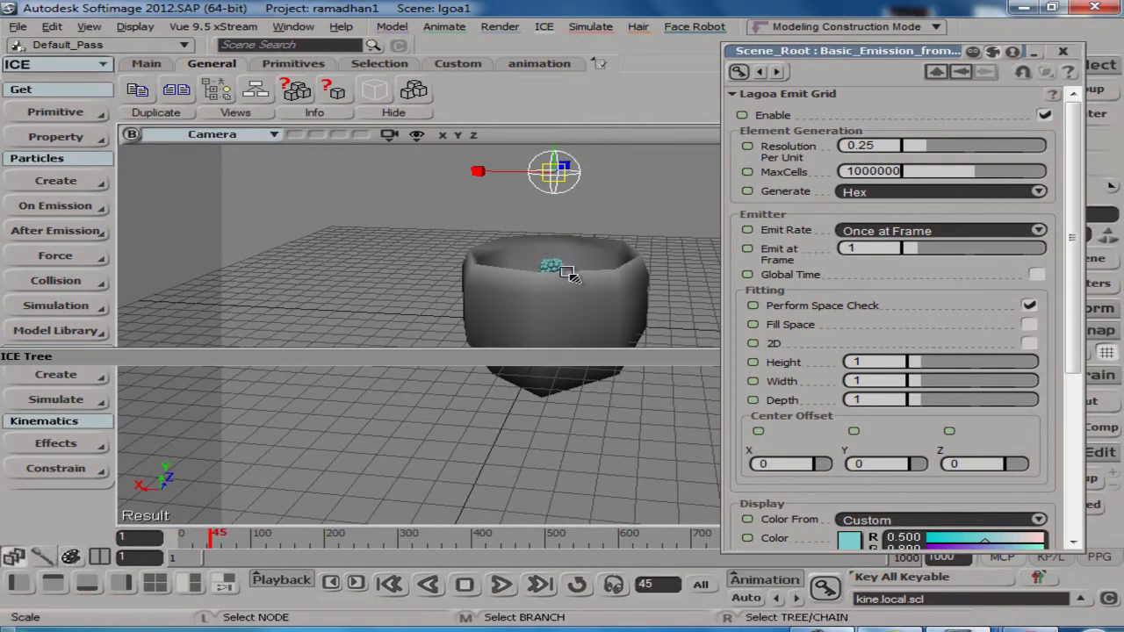
pyautogui.scroll(5, 582, 281)
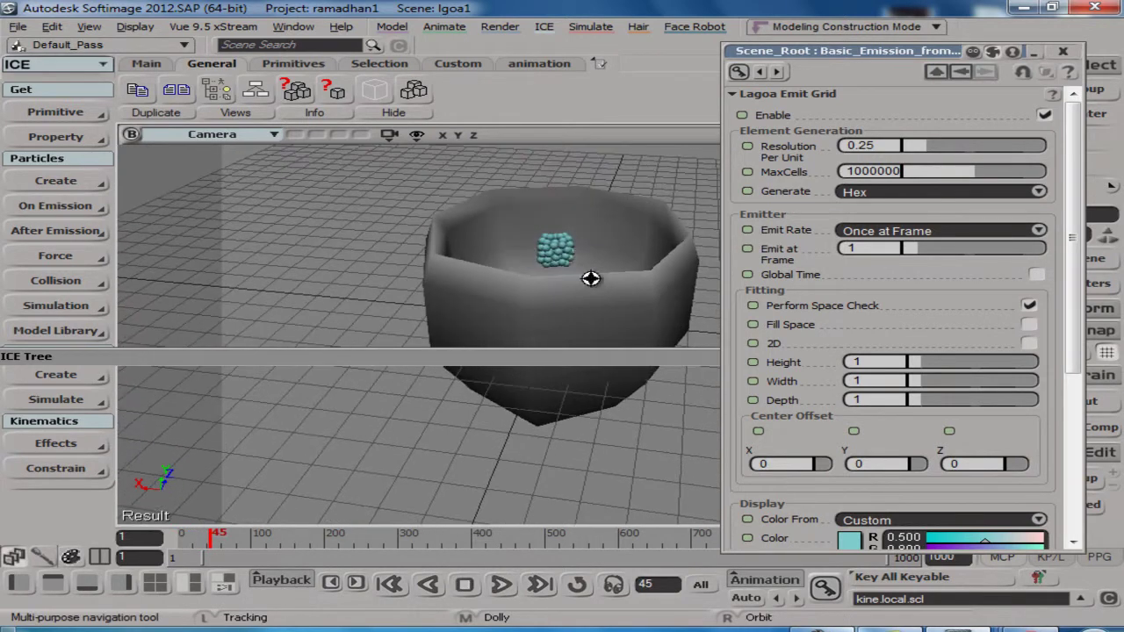
# - Switch Generate back to Uniform Placement and replay the simulation from the first frame
pyautogui.click(940, 191)
pyautogui.click(896, 176)
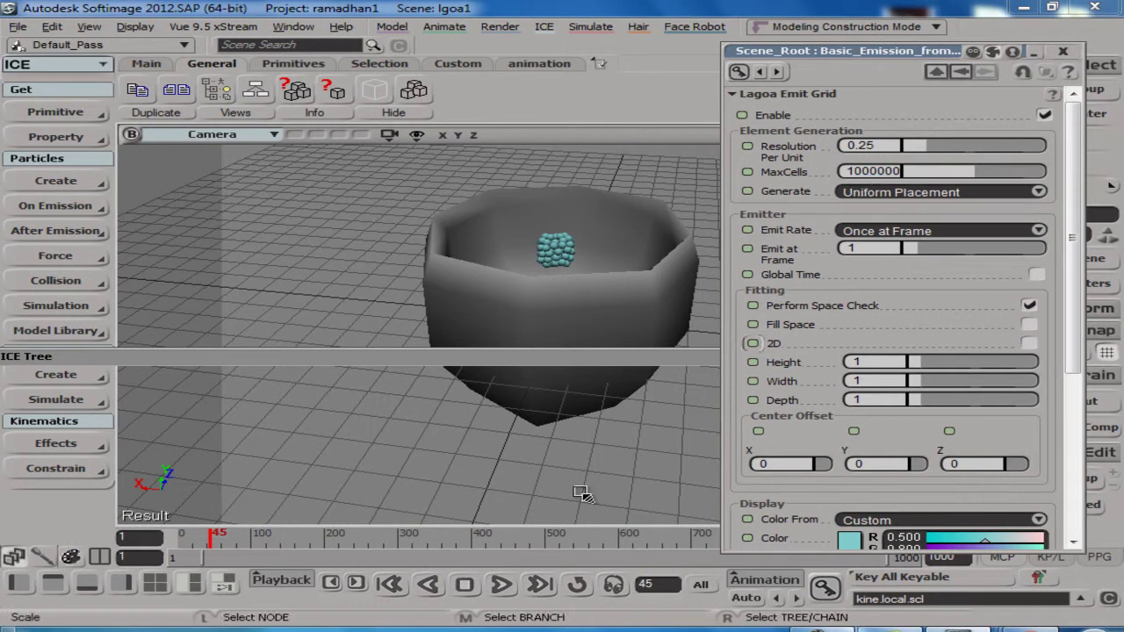
pyautogui.click(389, 585)
pyautogui.click(501, 585)
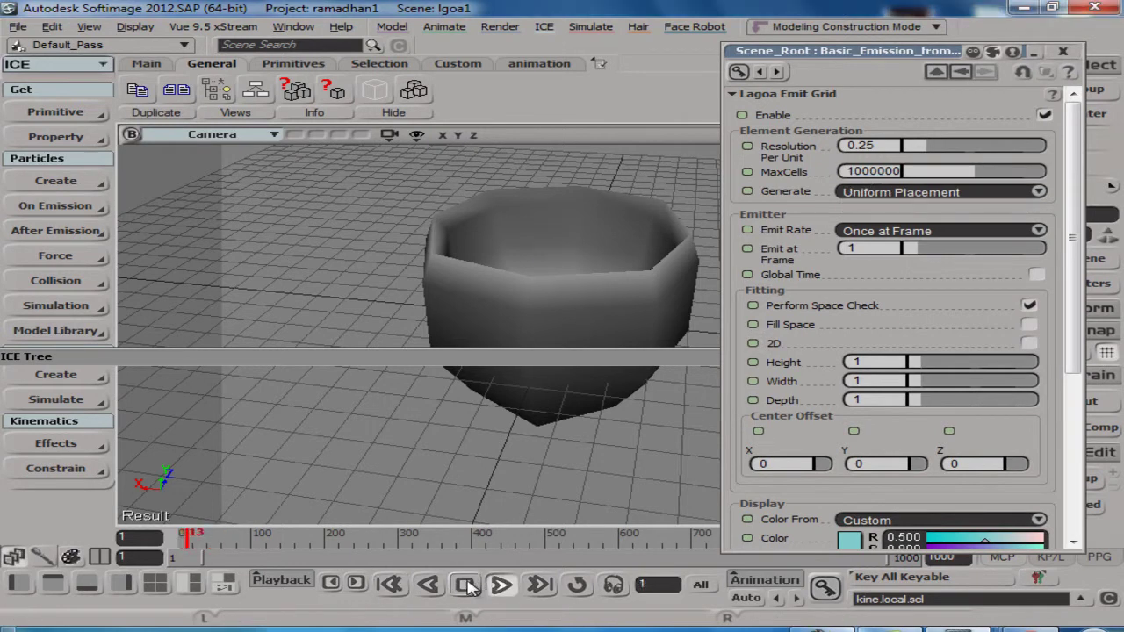
pyautogui.click(465, 584)
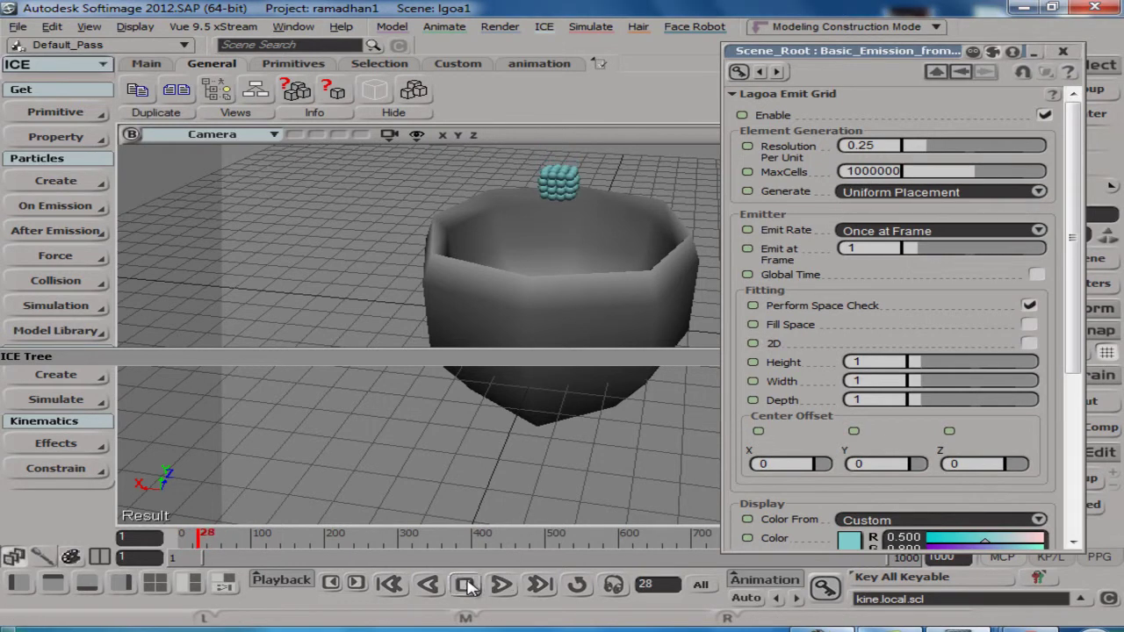
# - Change Generate to Tetrahedra (4x more elements) and replay the simulation from the first frame
pyautogui.click(950, 196)
pyautogui.click(918, 218)
pyautogui.click(931, 192)
pyautogui.click(916, 220)
pyautogui.click(389, 584)
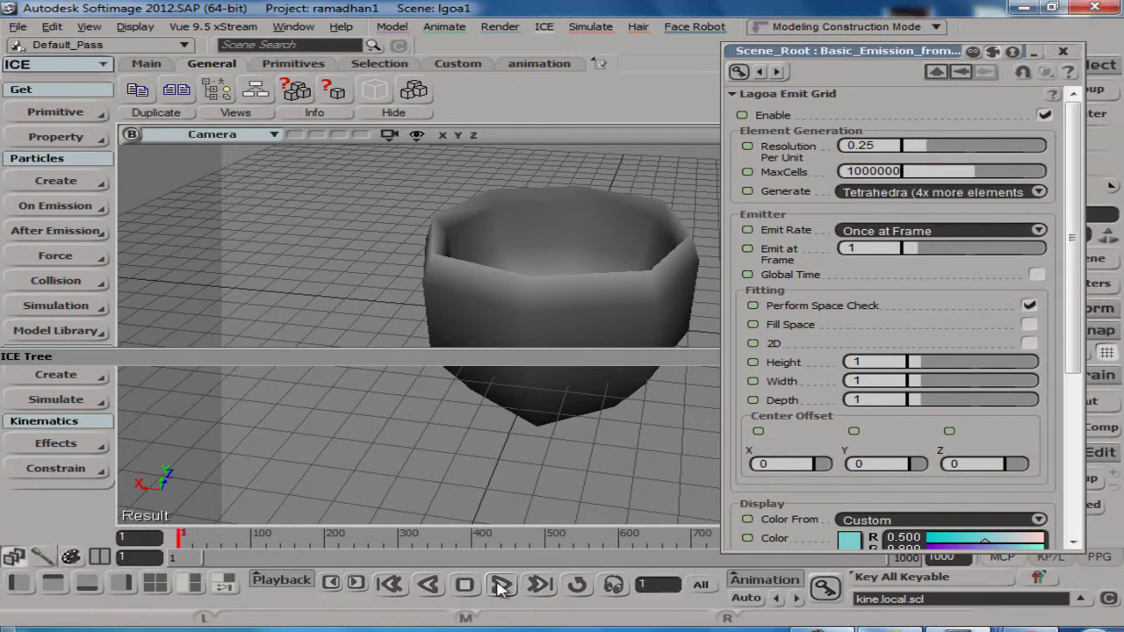
pyautogui.click(466, 585)
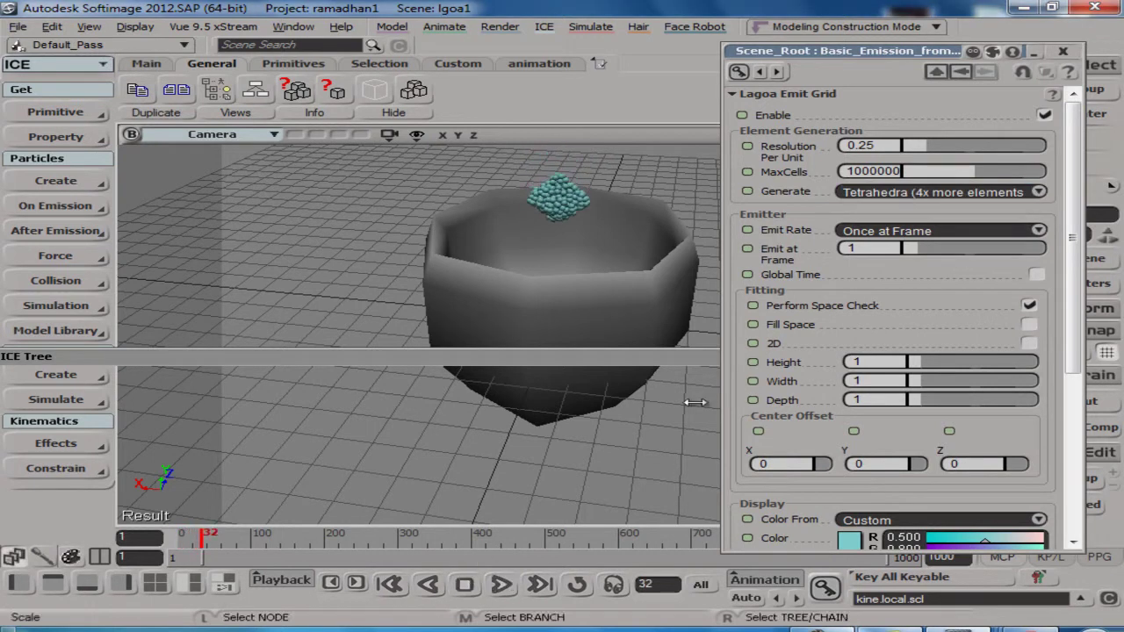
# - Set Generate to Hex and replay the simulation until the particles fall into the bowl
pyautogui.click(913, 192)
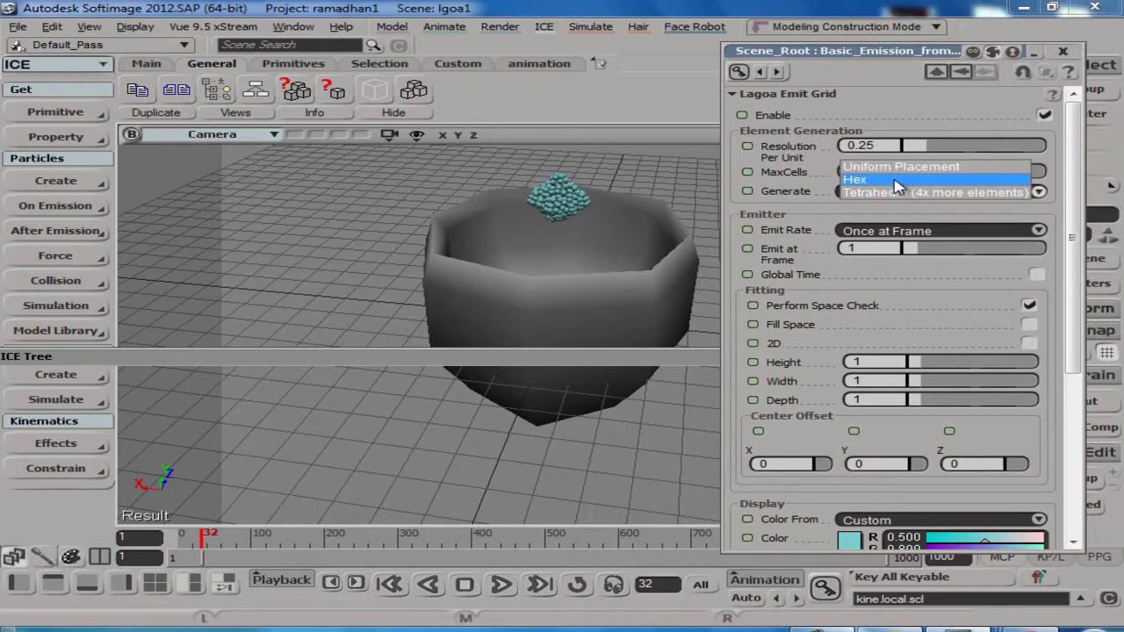
pyautogui.click(918, 180)
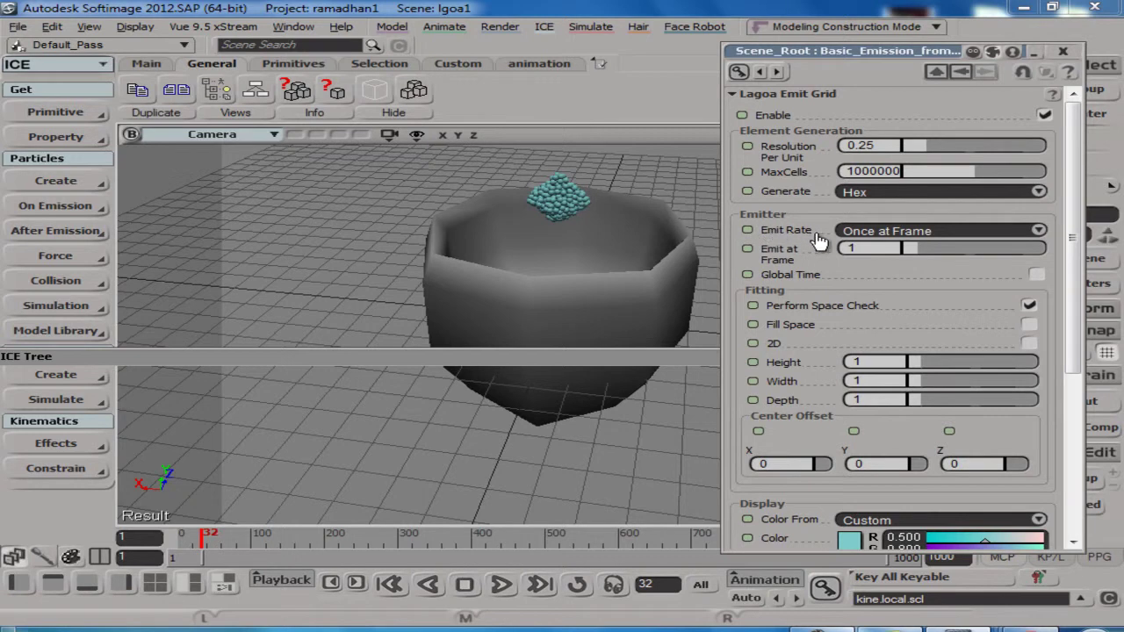
pyautogui.click(391, 584)
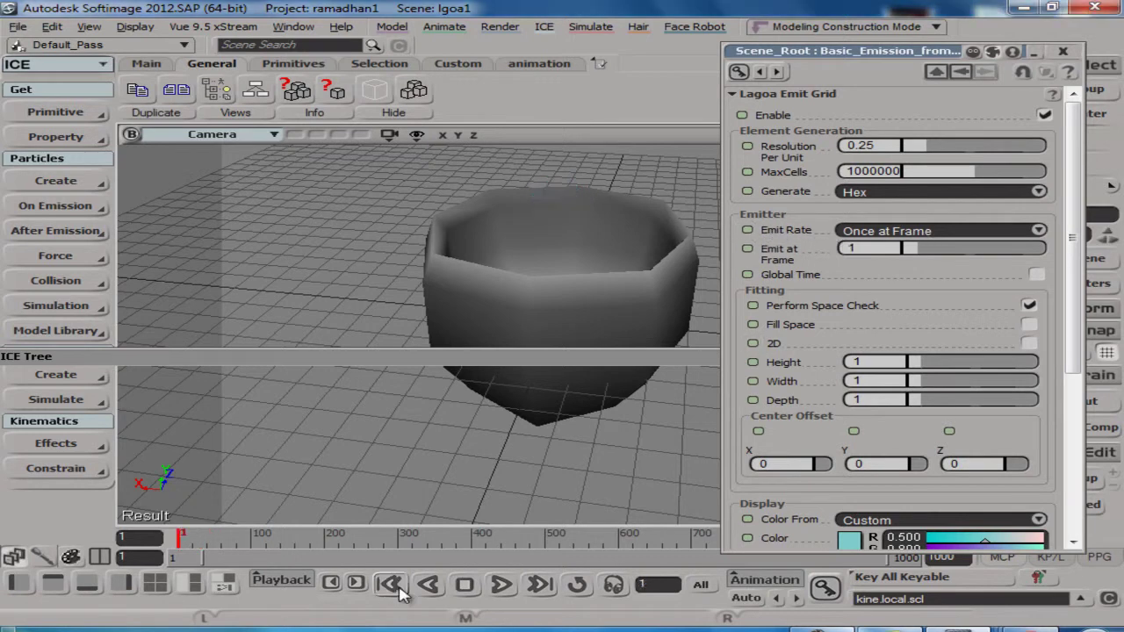
pyautogui.click(519, 588)
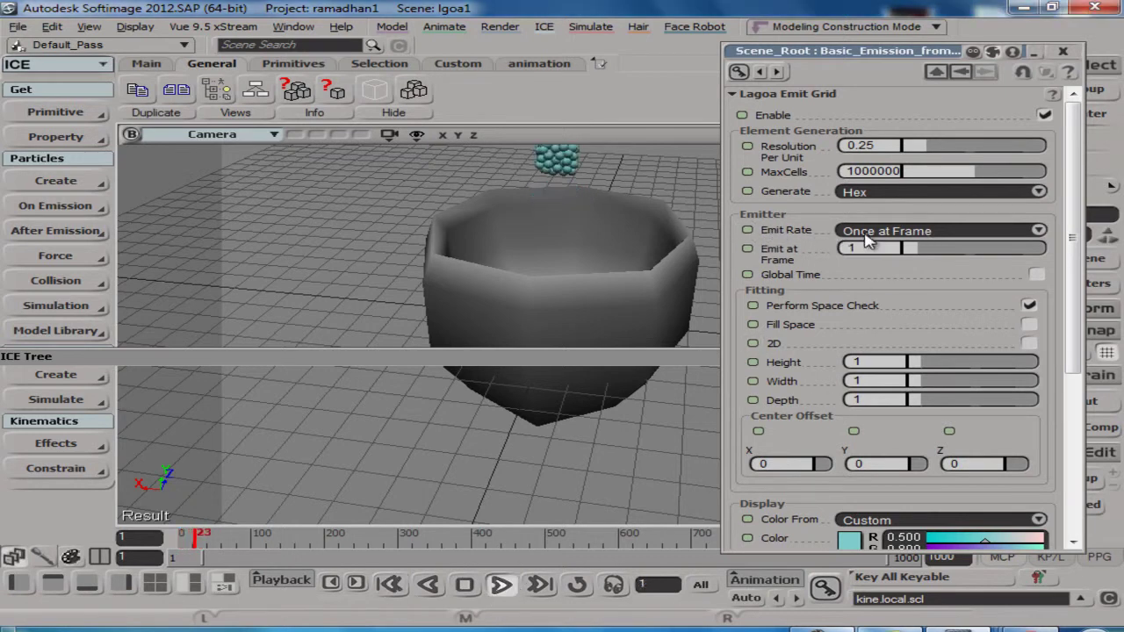
pyautogui.press('Escape')
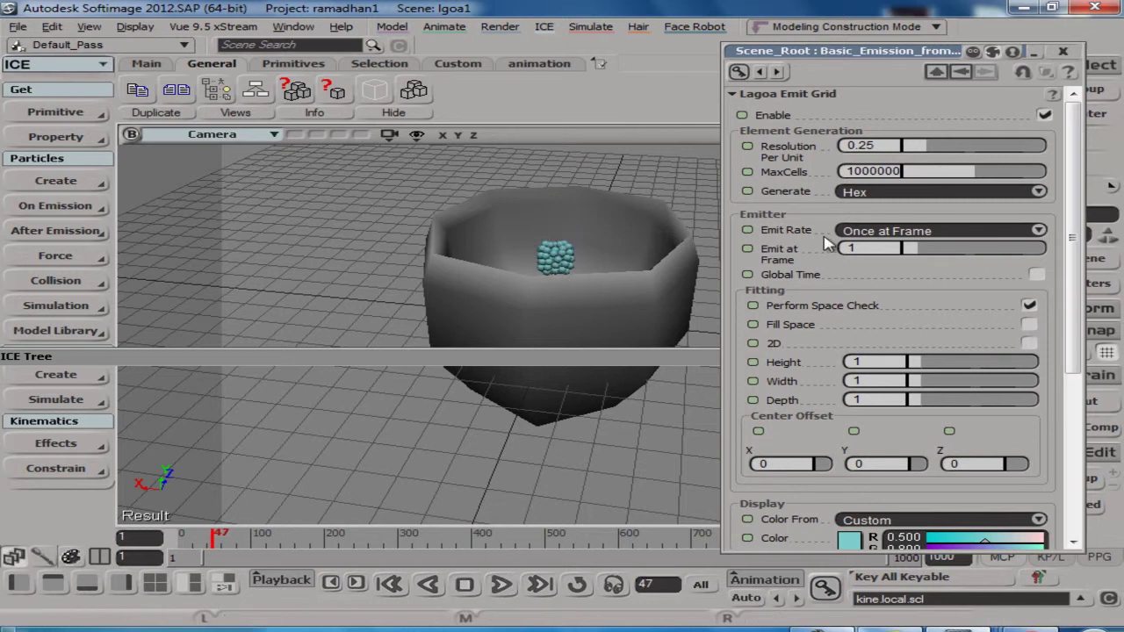
# - Set the Emit Rate to Every Frame and replay the simulation to view the stream from above the bowl
pyautogui.click(921, 231)
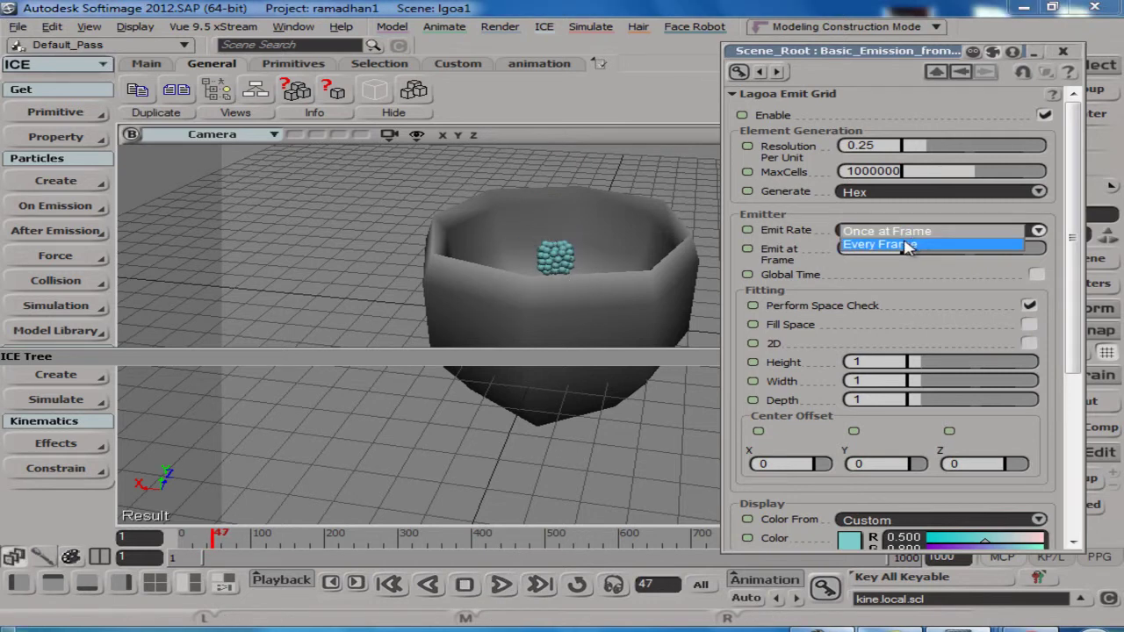
pyautogui.click(907, 245)
pyautogui.click(390, 584)
pyautogui.click(498, 586)
pyautogui.press('s')
pyautogui.moveTo(577, 308)
pyautogui.mouseDown(button='right')
pyautogui.moveTo(589, 277)
pyautogui.moveTo(570, 334)
pyautogui.moveTo(556, 319)
pyautogui.moveTo(537, 345)
pyautogui.moveTo(576, 290)
pyautogui.moveTo(562, 322)
pyautogui.mouseUp(button='right')
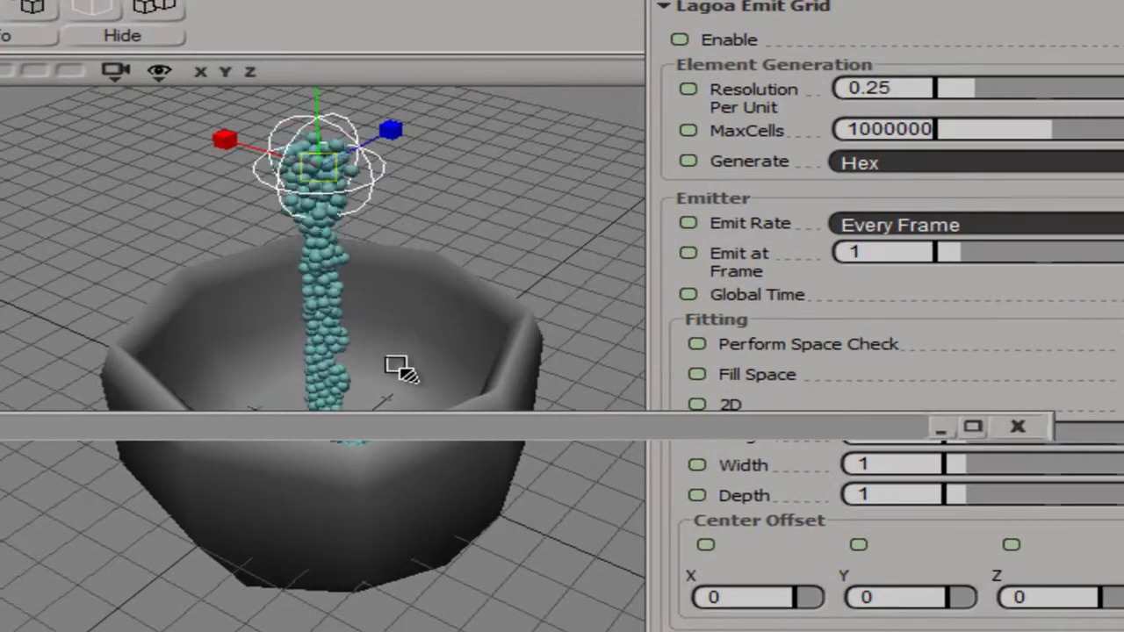
# - Stop the playback, preview the particle stream over the bowl in a render region, and close the region
pyautogui.press('Escape')
pyautogui.moveTo(112, 184); pyautogui.dragTo(446, 412)
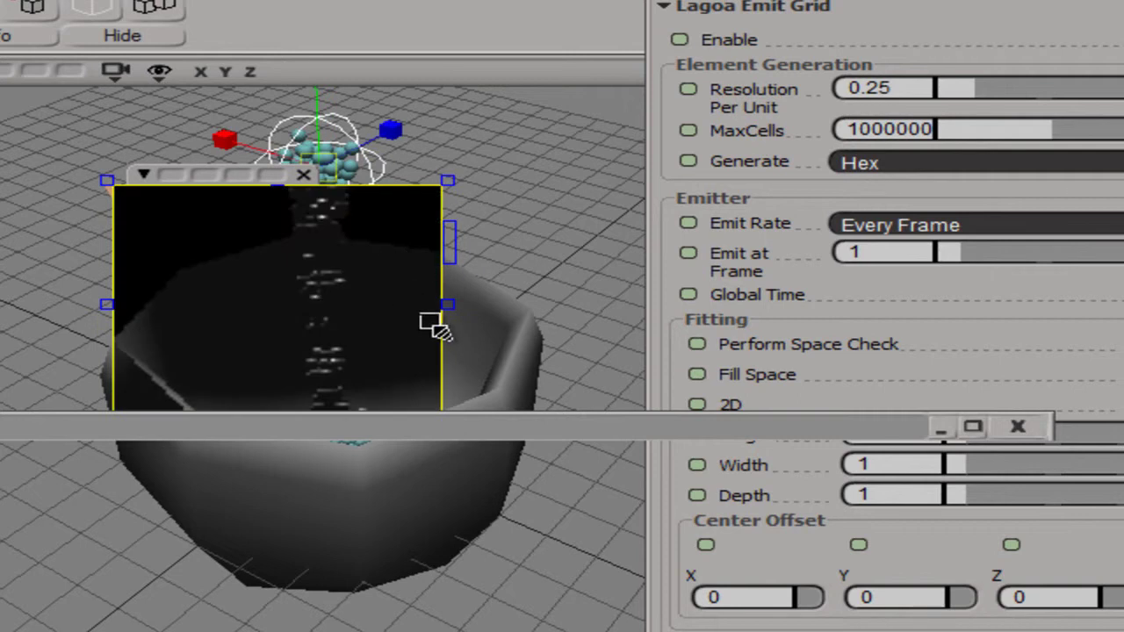
pyautogui.click(303, 179)
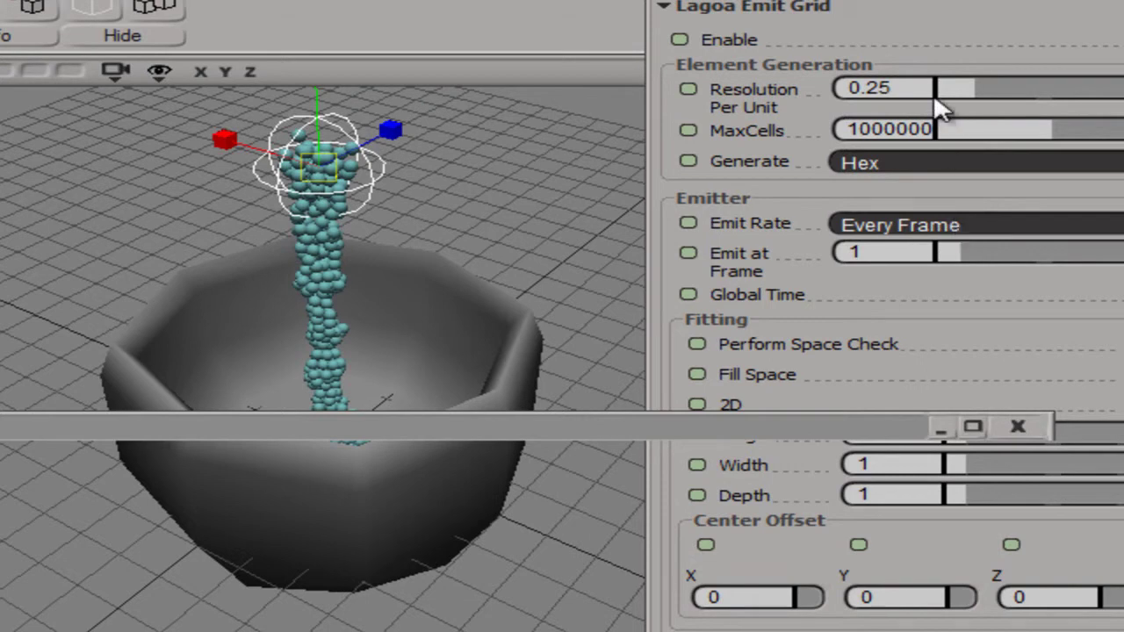
# - Examine the Lagoa Emit Grid's element generation, display color, particle shape and simulator settings
pyautogui.click(912, 87)
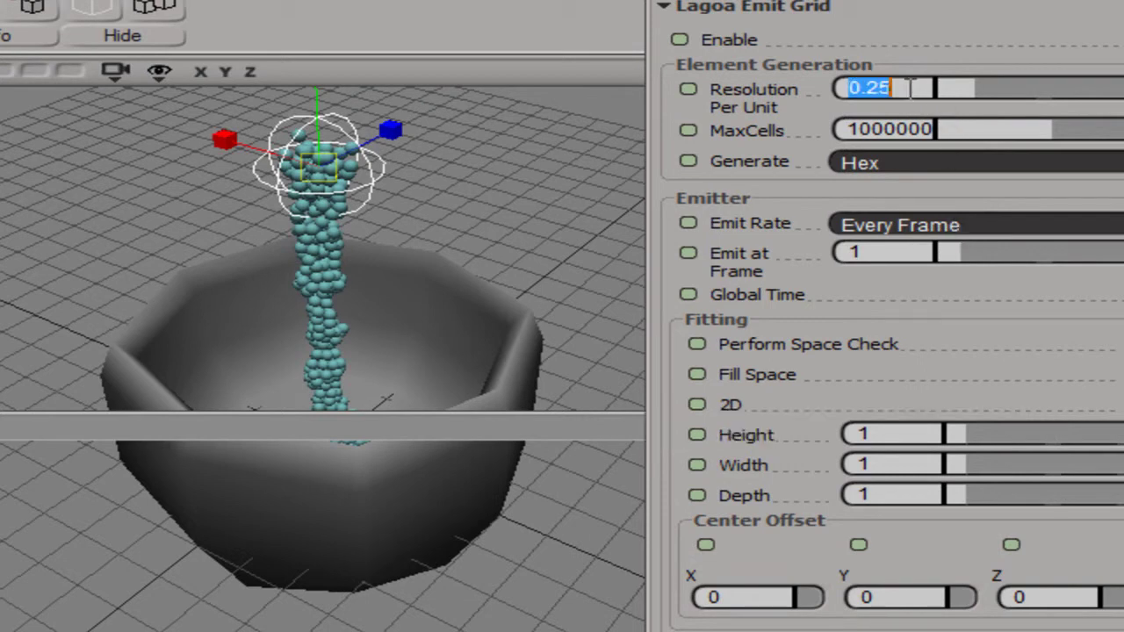
pyautogui.click(922, 164)
pyautogui.click(923, 167)
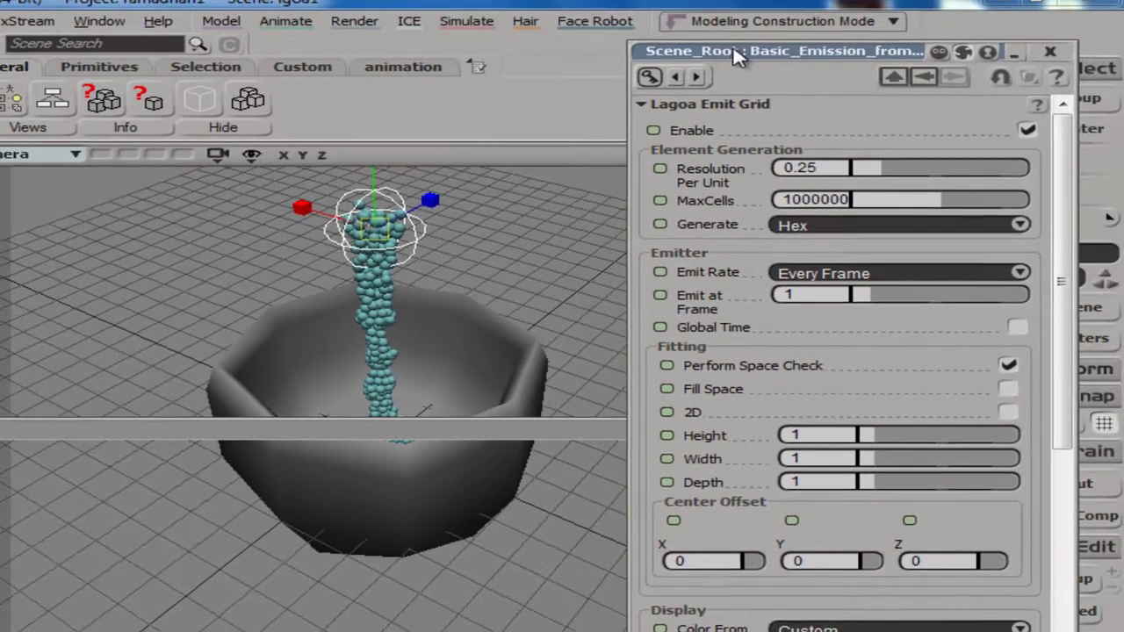
pyautogui.moveTo(736, 54); pyautogui.dragTo(717, 14)
pyautogui.moveTo(1041, 340); pyautogui.dragTo(1028, 480)
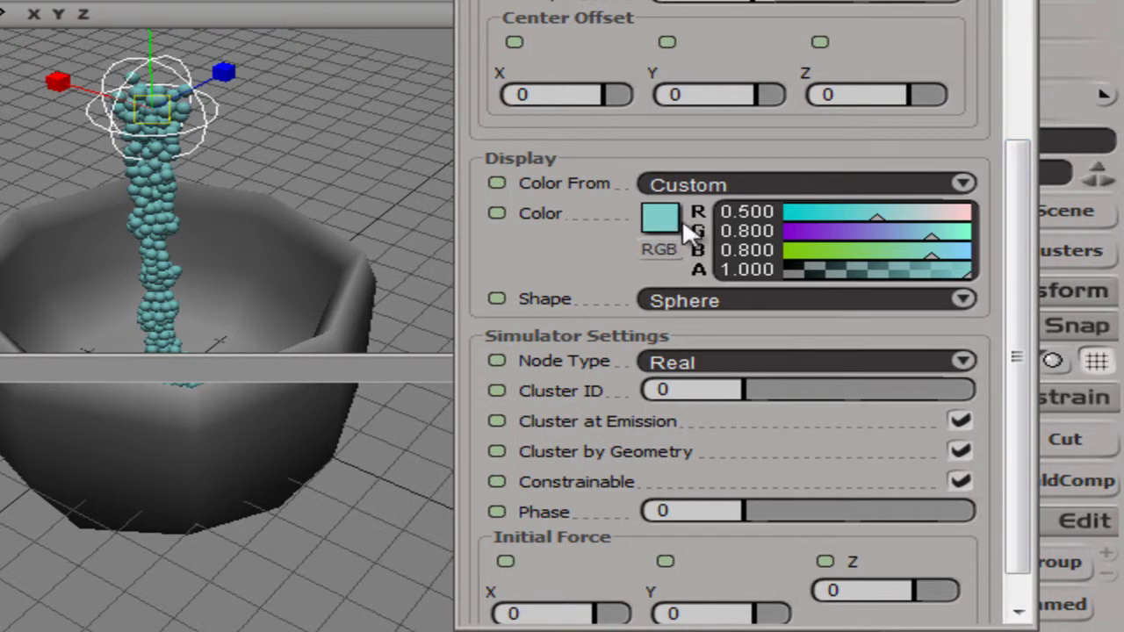
pyautogui.click(761, 302)
pyautogui.click(761, 301)
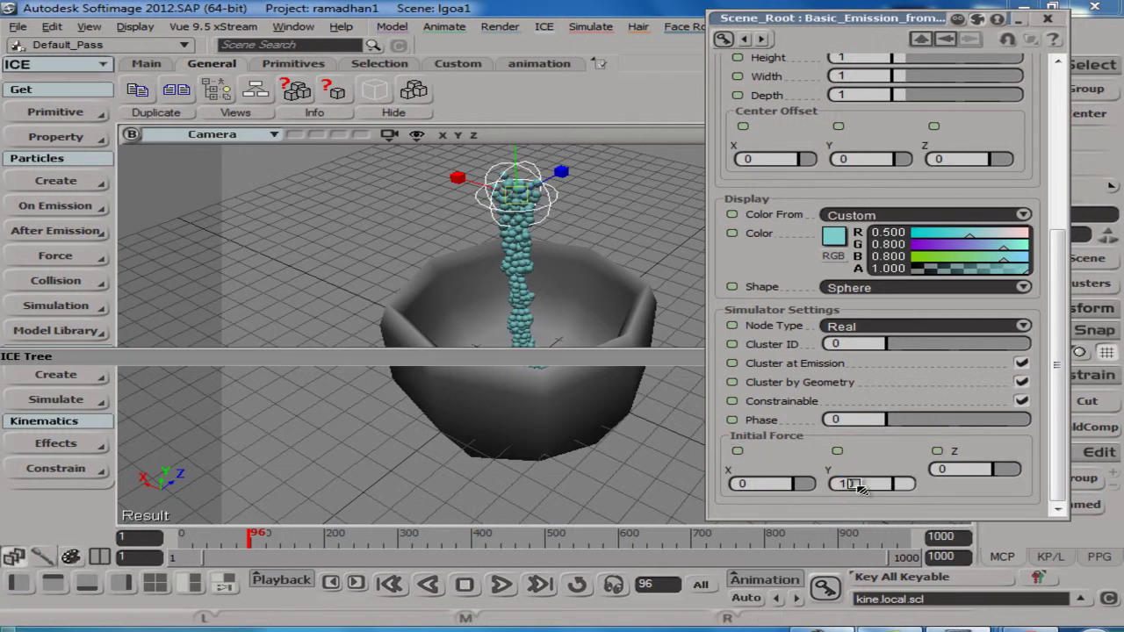
# - Set the Initial Force Y to 10 and replay the simulation from the first frame, viewing the emitter from the side
pyautogui.click(390, 584)
pyautogui.click(500, 584)
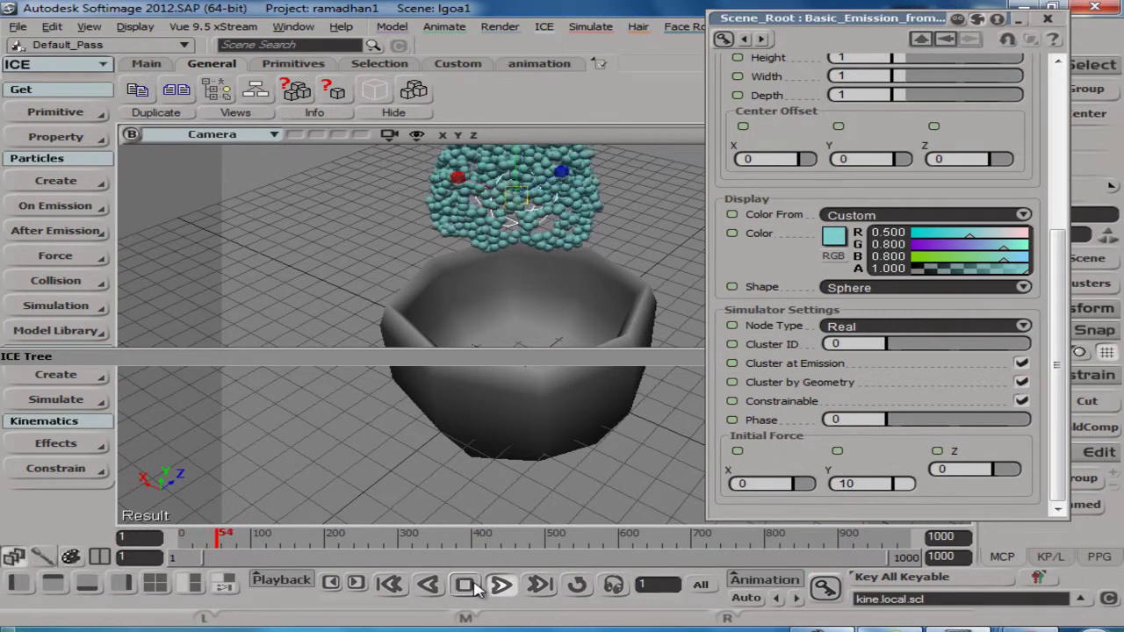
pyautogui.press('s')
pyautogui.moveTo(477, 314); pyautogui.dragTo(474, 259, button='right')
pyautogui.scroll(-3, 474, 260)
pyautogui.scroll(1, 475, 261)
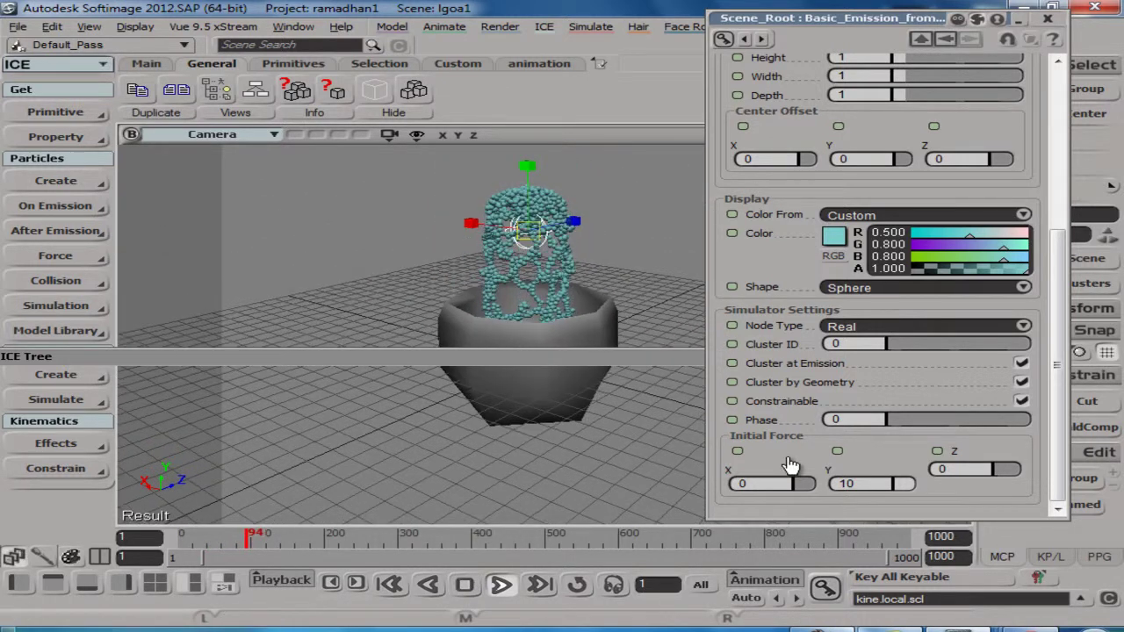
# - Set the Initial Force Y to -10 and replay the simulation from the start
pyautogui.click(859, 485)
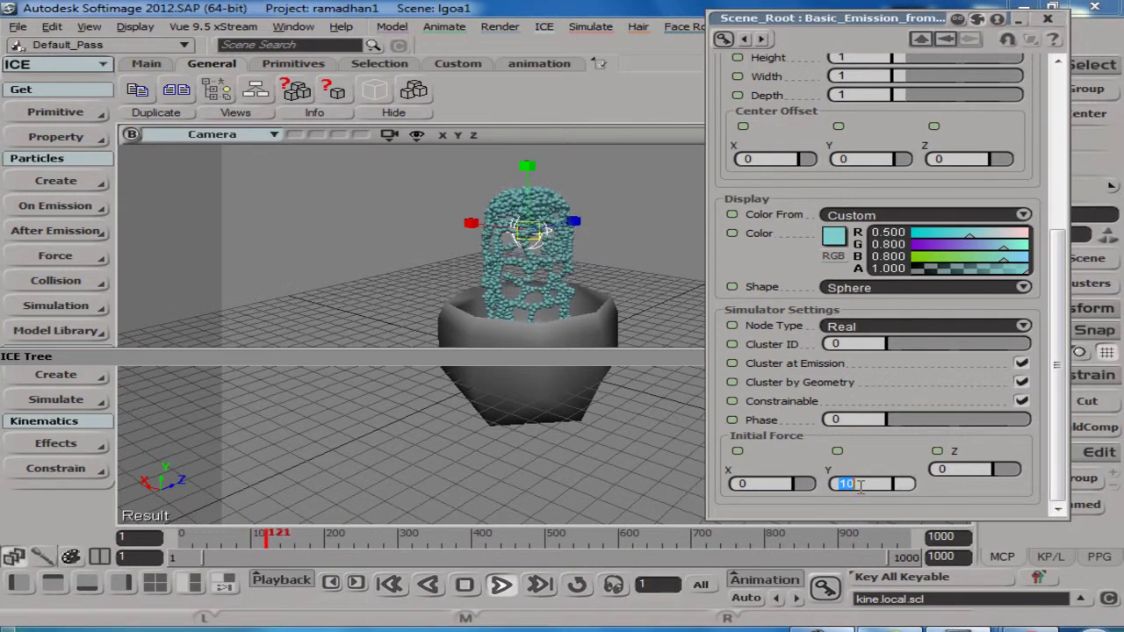
pyautogui.write('-10')
pyautogui.press('Return')
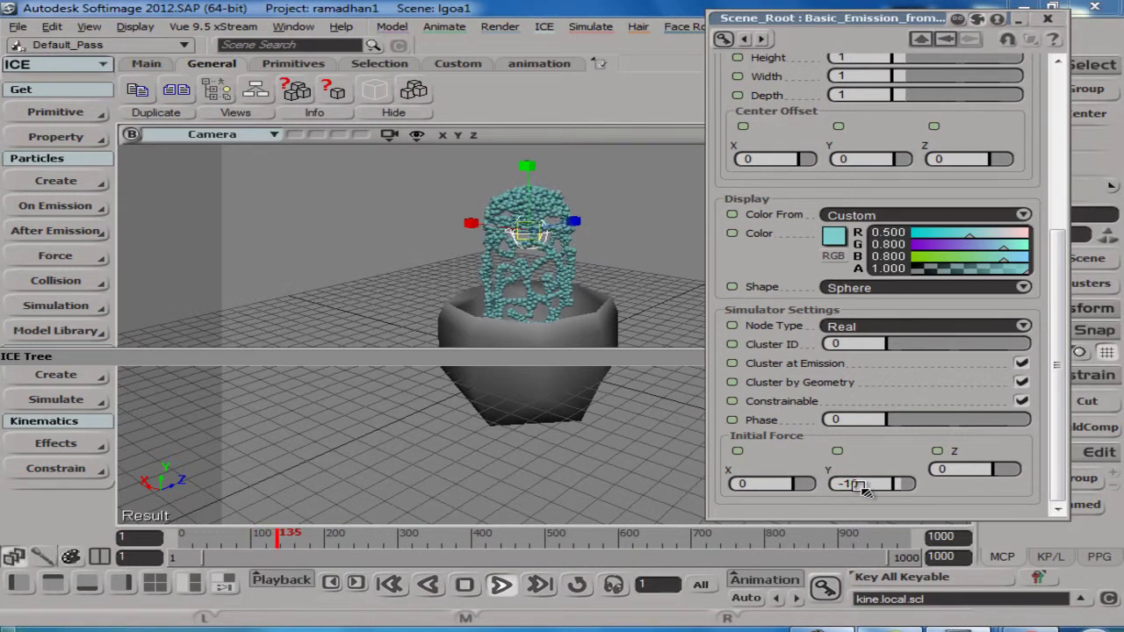
pyautogui.click(508, 586)
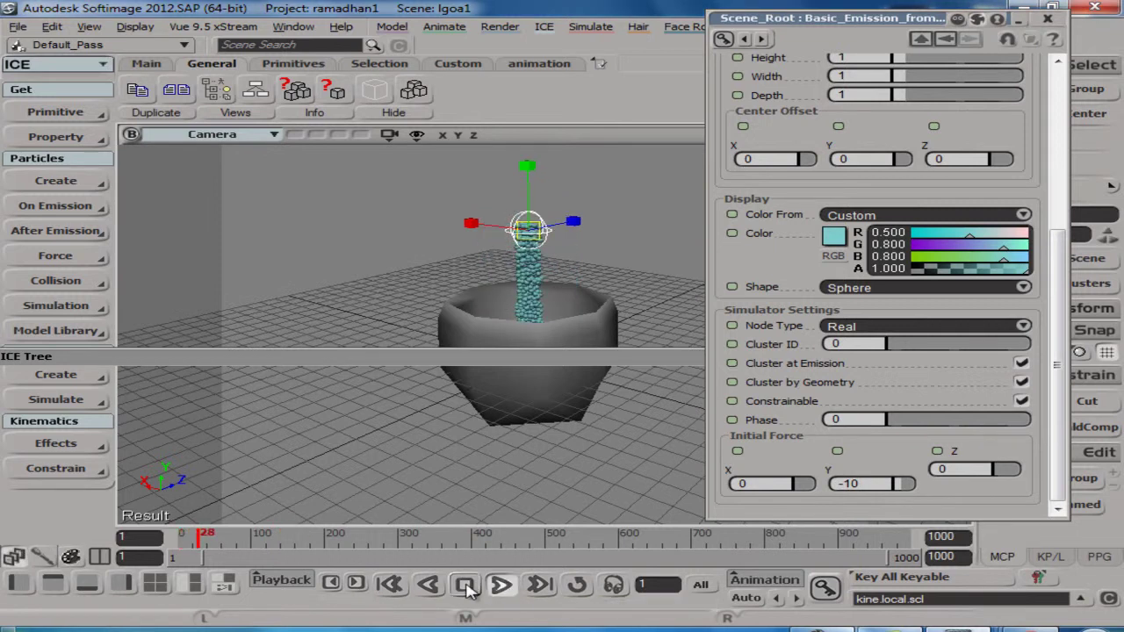
# - Stop the playback, reset the Initial Force Y to 0, and close the emitter's settings
pyautogui.click(466, 586)
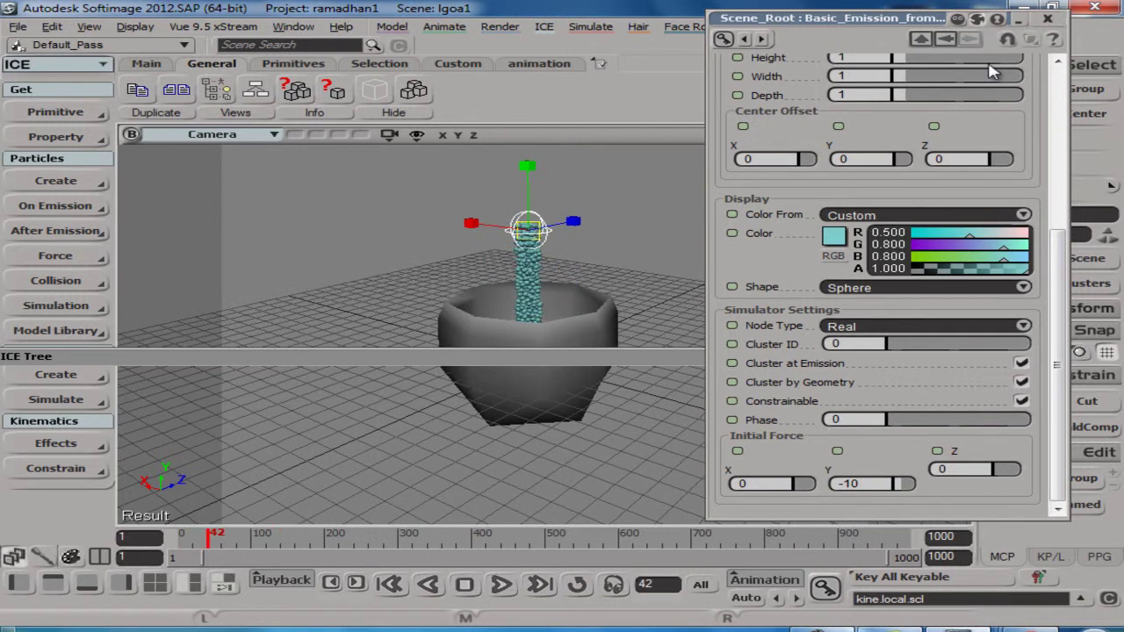
pyautogui.click(850, 485)
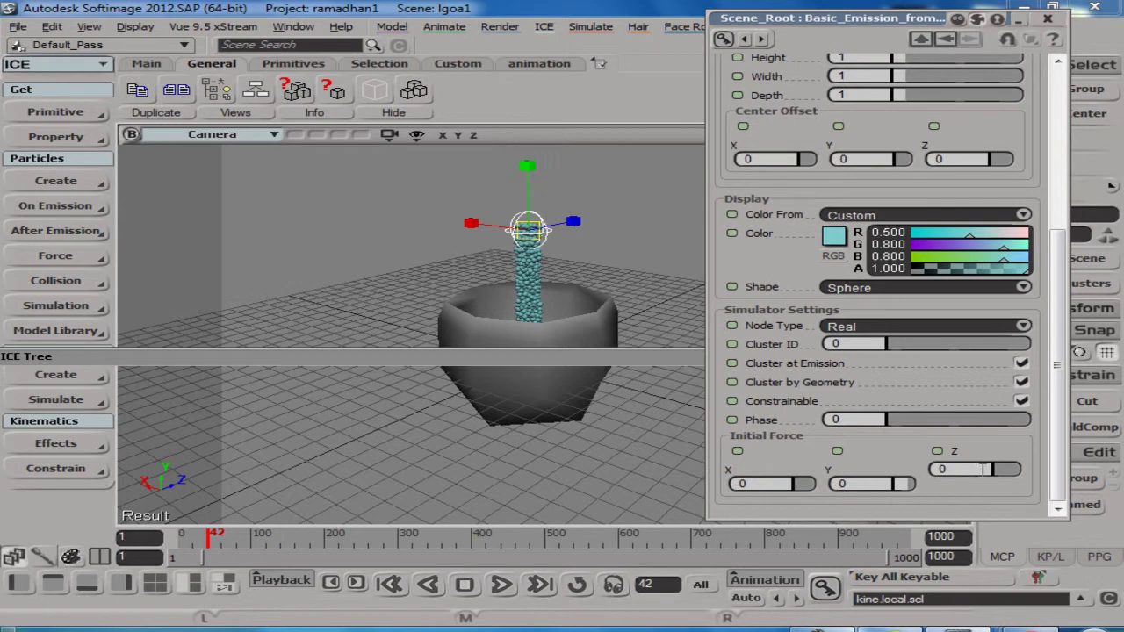
pyautogui.click(1050, 20)
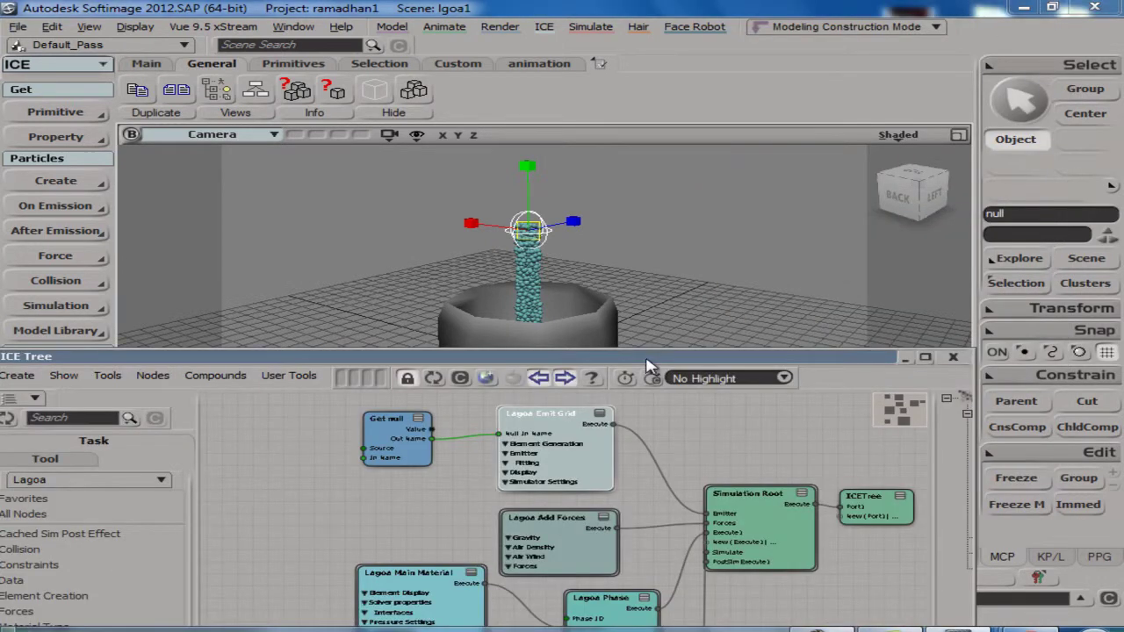
# - Display the Lagoa Add Forces node's settings and move the ICE Tree window clear of the bowl
pyautogui.moveTo(647, 360); pyautogui.dragTo(655, 289)
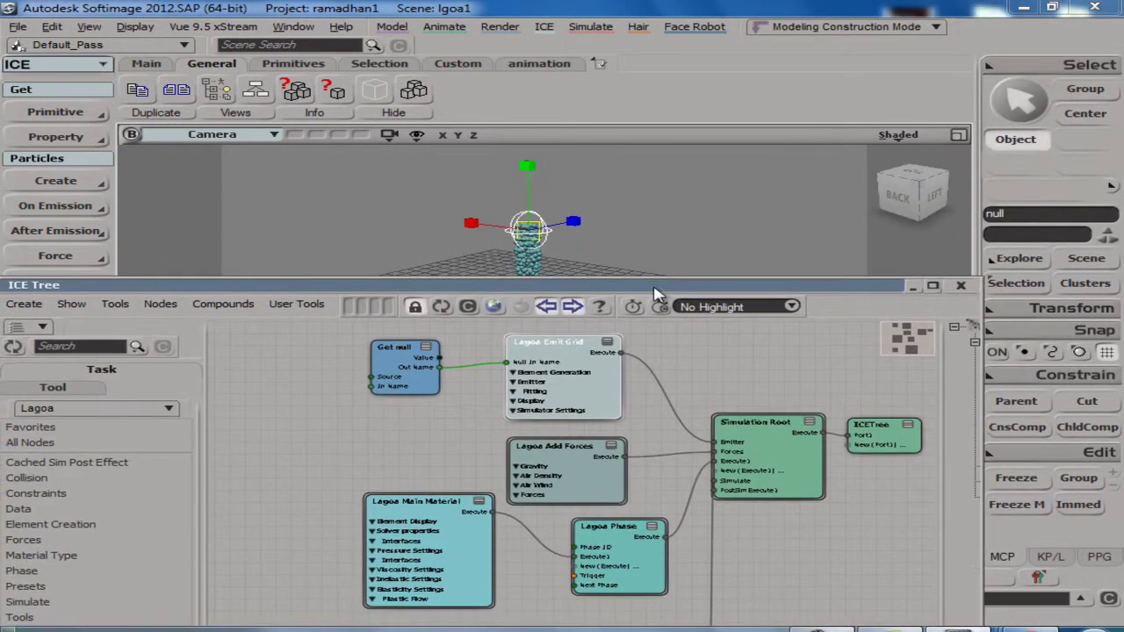
pyautogui.doubleClick(575, 472)
pyautogui.moveTo(639, 292); pyautogui.dragTo(529, 477)
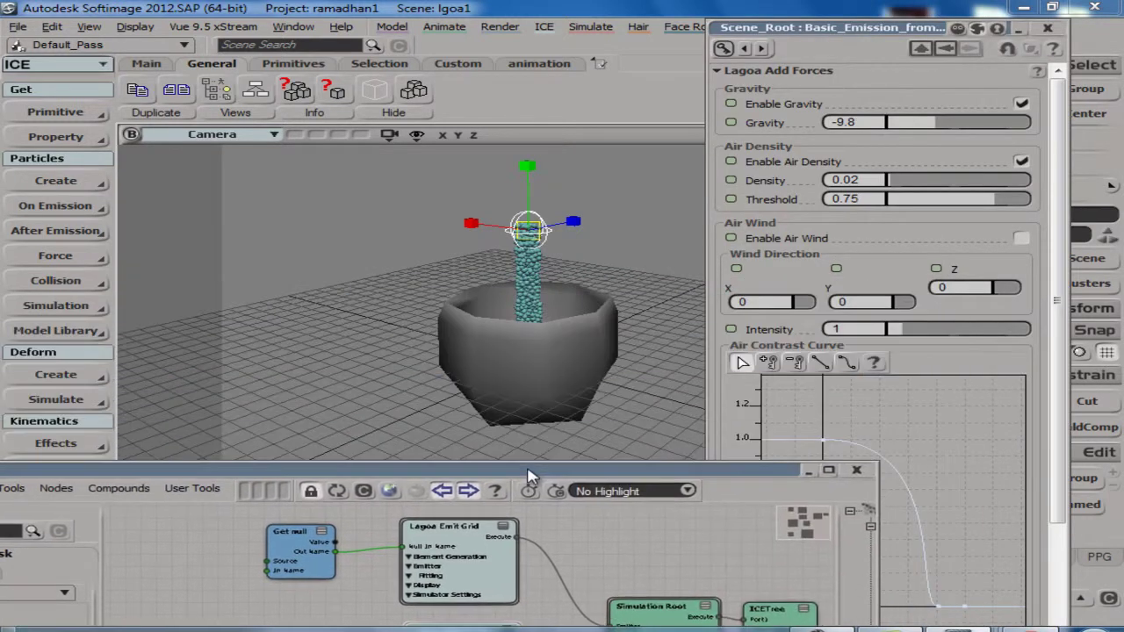
# - Replay the simulation from the first frame with Air Density enabled and inspect the particle stream over the bowl up close
pyautogui.click(390, 584)
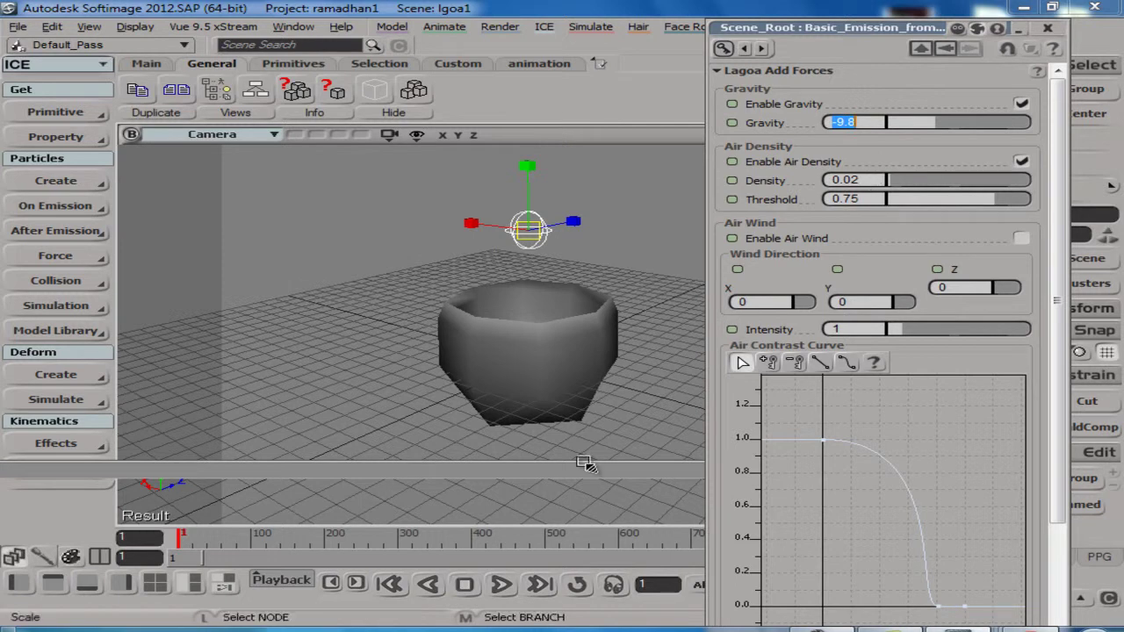
pyautogui.click(502, 586)
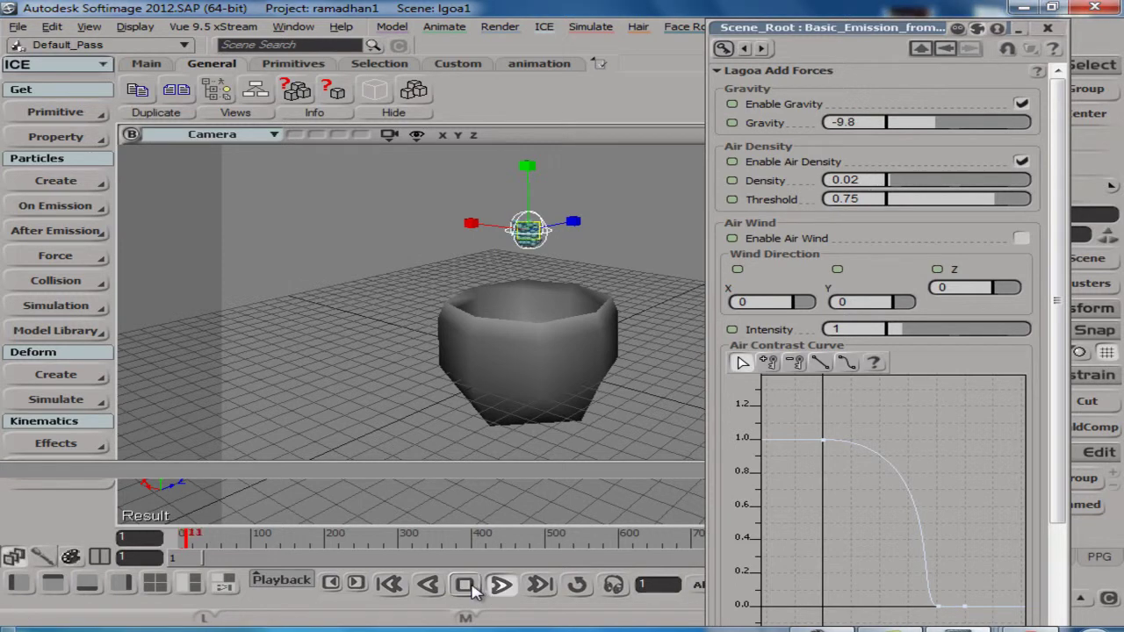
pyautogui.click(465, 586)
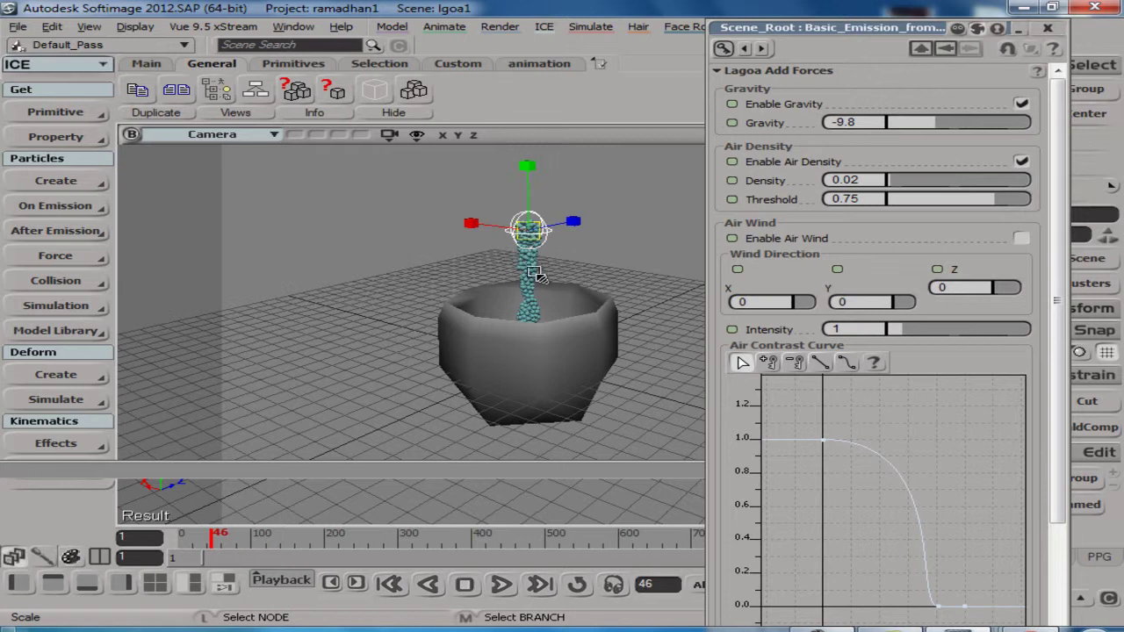
pyautogui.press('s')
pyautogui.scroll(2, 562, 299)
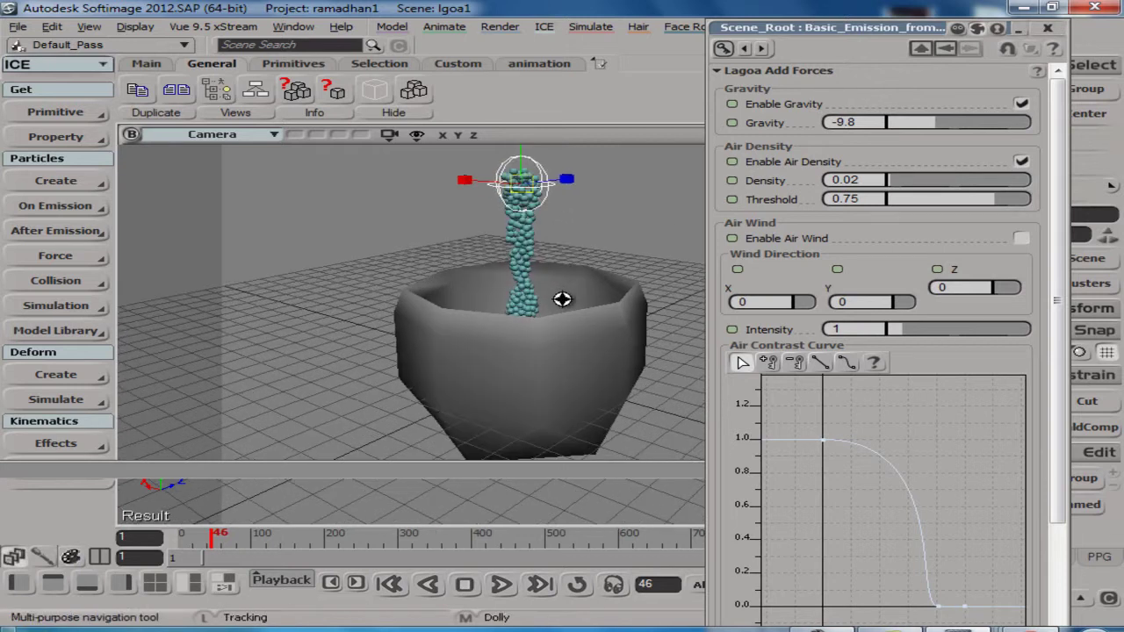
pyautogui.scroll(3, 562, 300)
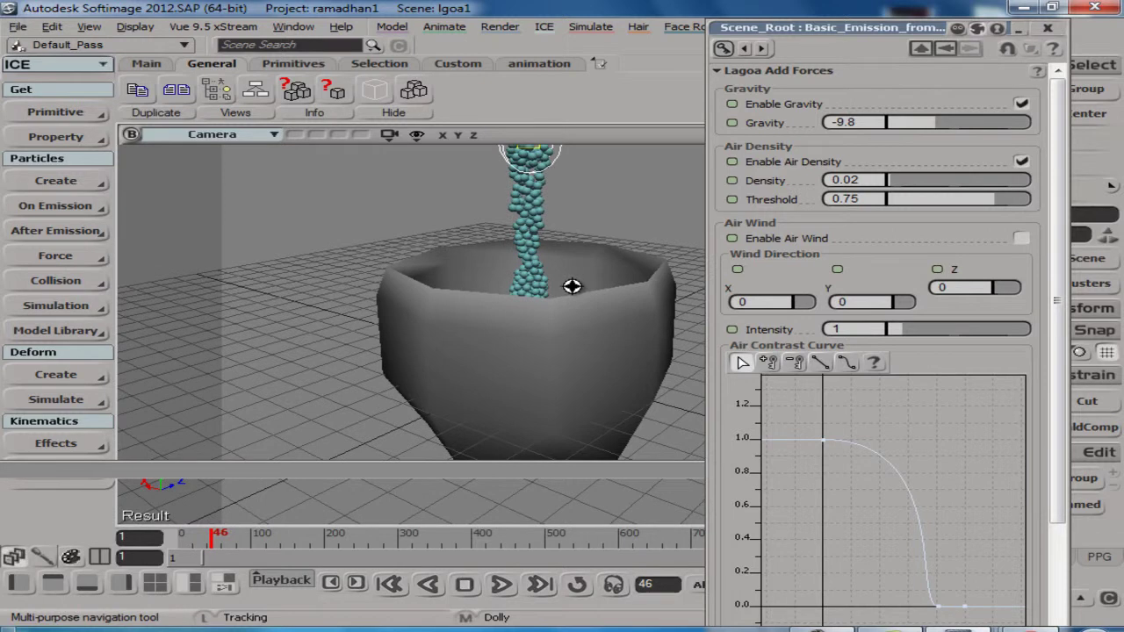
pyautogui.scroll(-4, 572, 283)
pyautogui.click(494, 585)
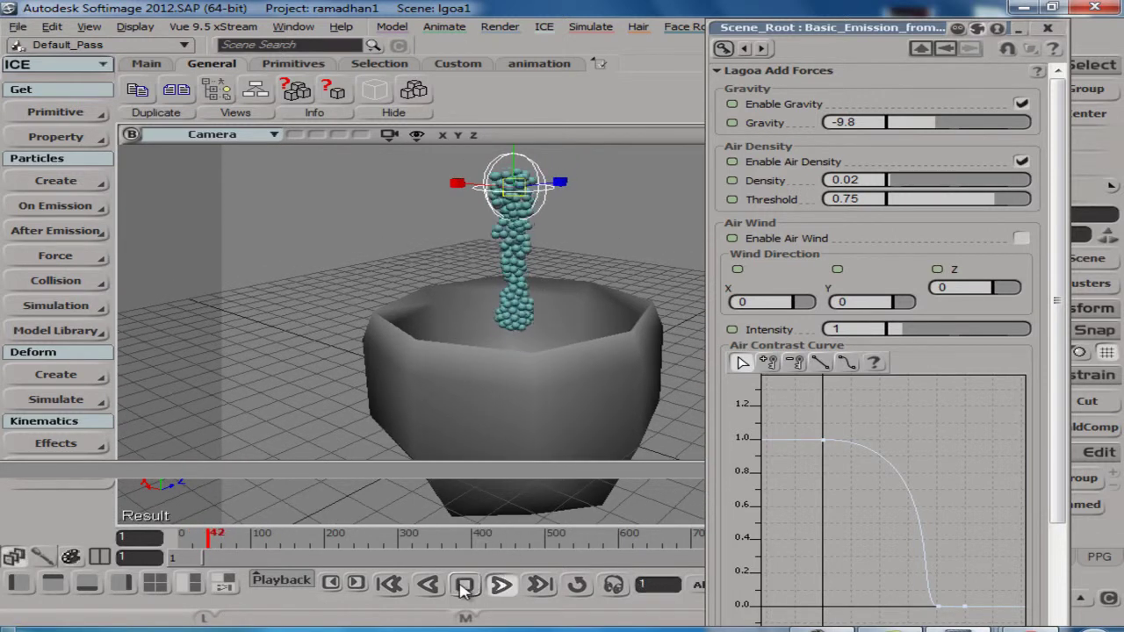
pyautogui.click(464, 585)
# - Disable Air Density and replay the simulation from the first frame
pyautogui.click(1021, 164)
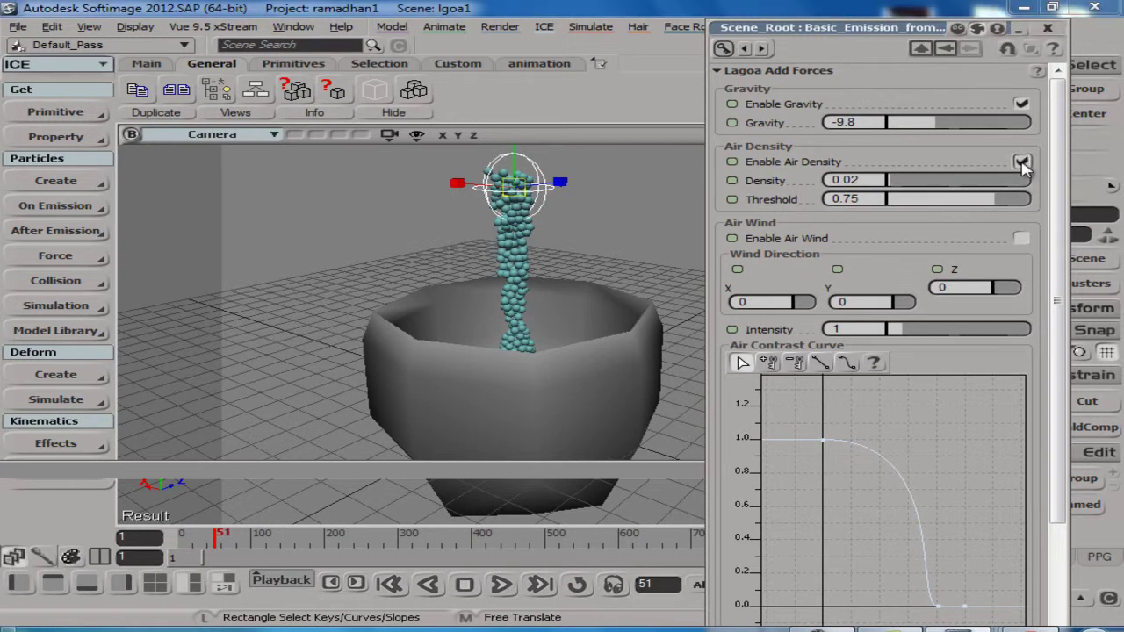
pyautogui.click(390, 585)
pyautogui.click(500, 585)
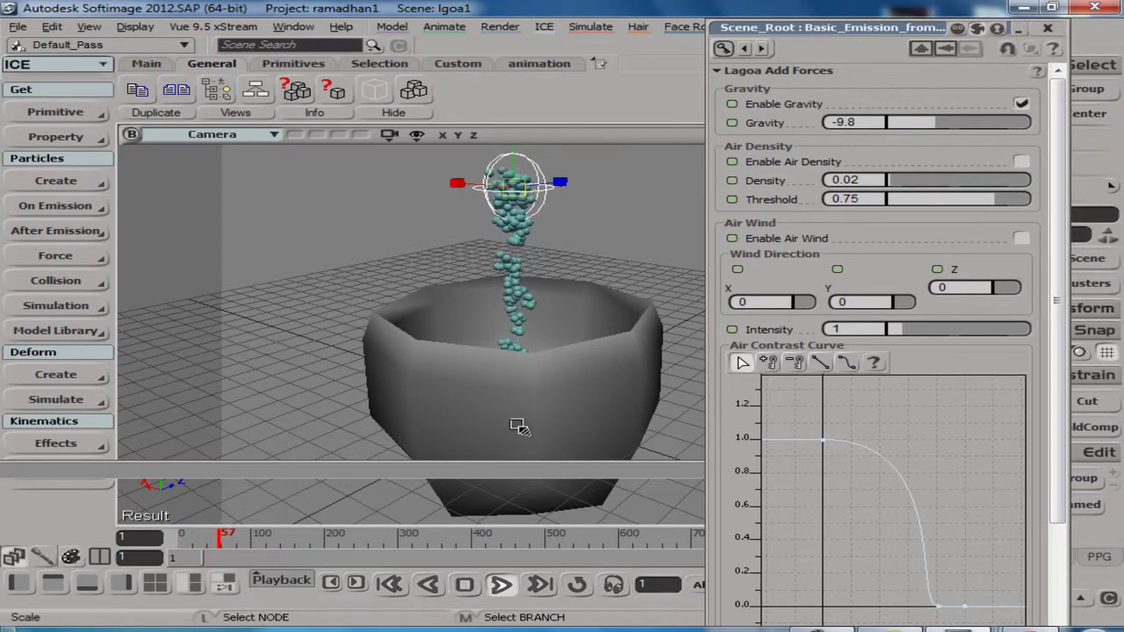
pyautogui.click(465, 585)
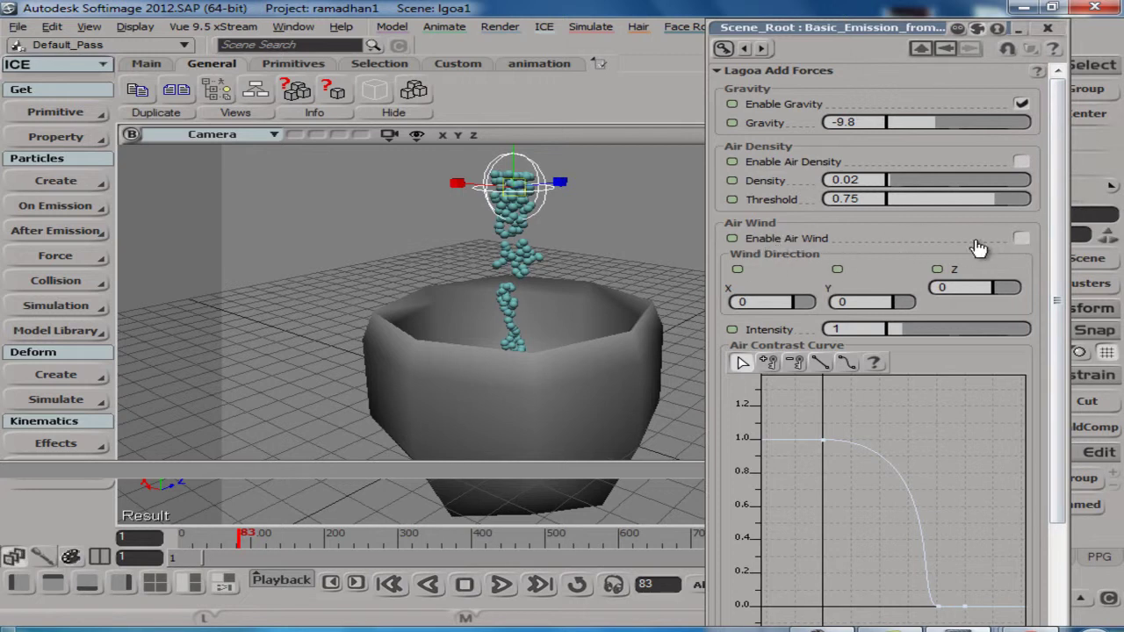
# - Enable Air Wind, return to the first frame, and reopen the Lagoa Add Forces settings with the null selected
pyautogui.click(1021, 240)
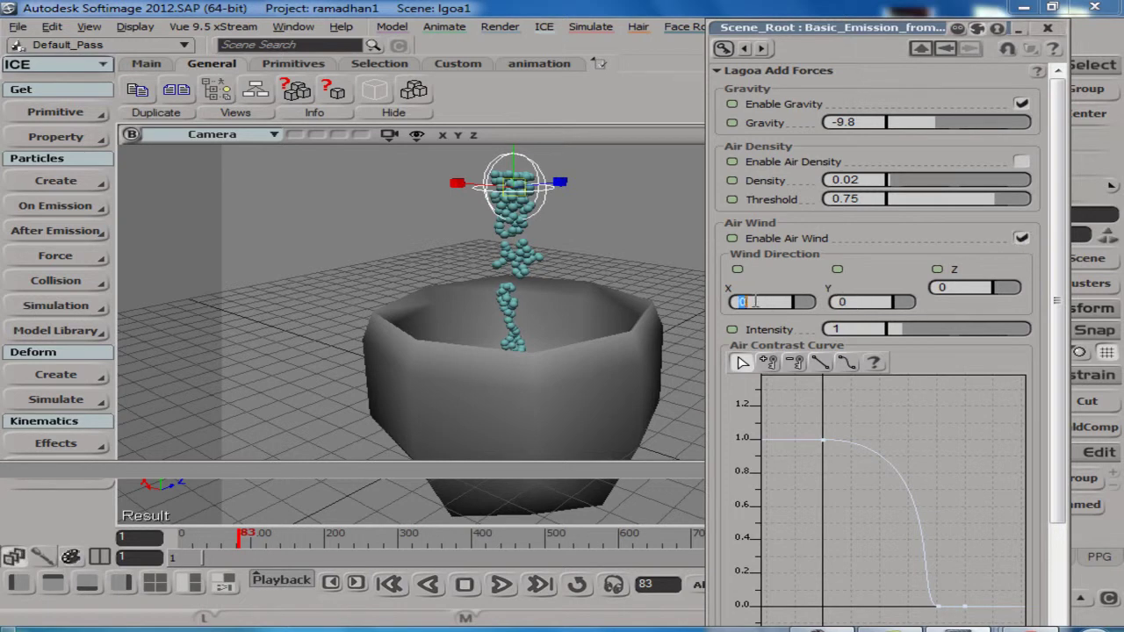
pyautogui.click(468, 327)
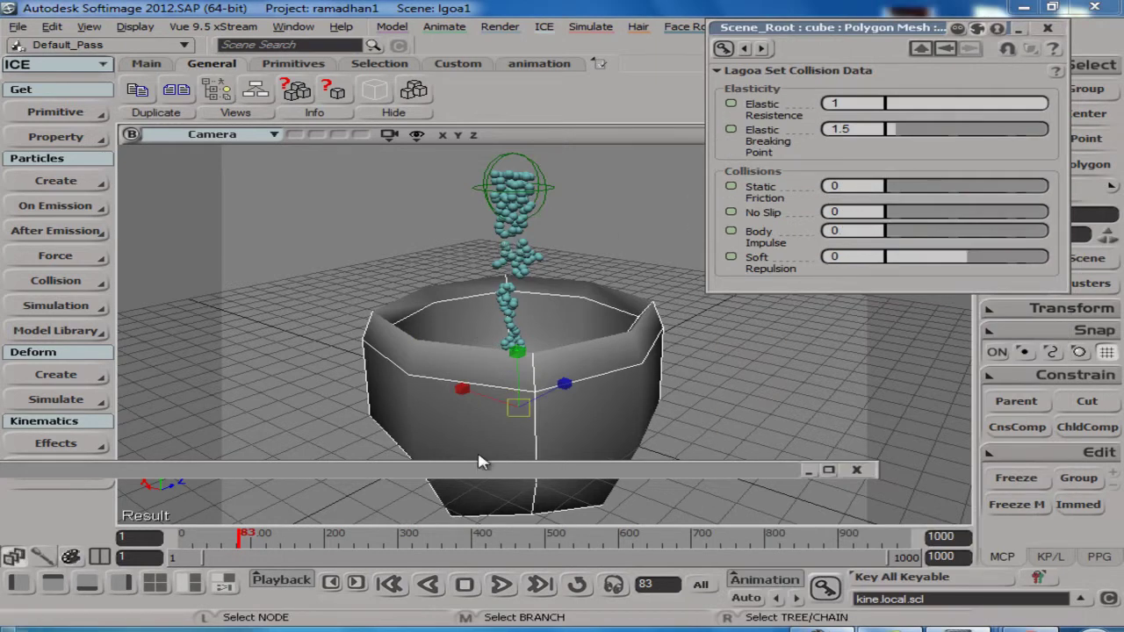
pyautogui.click(399, 584)
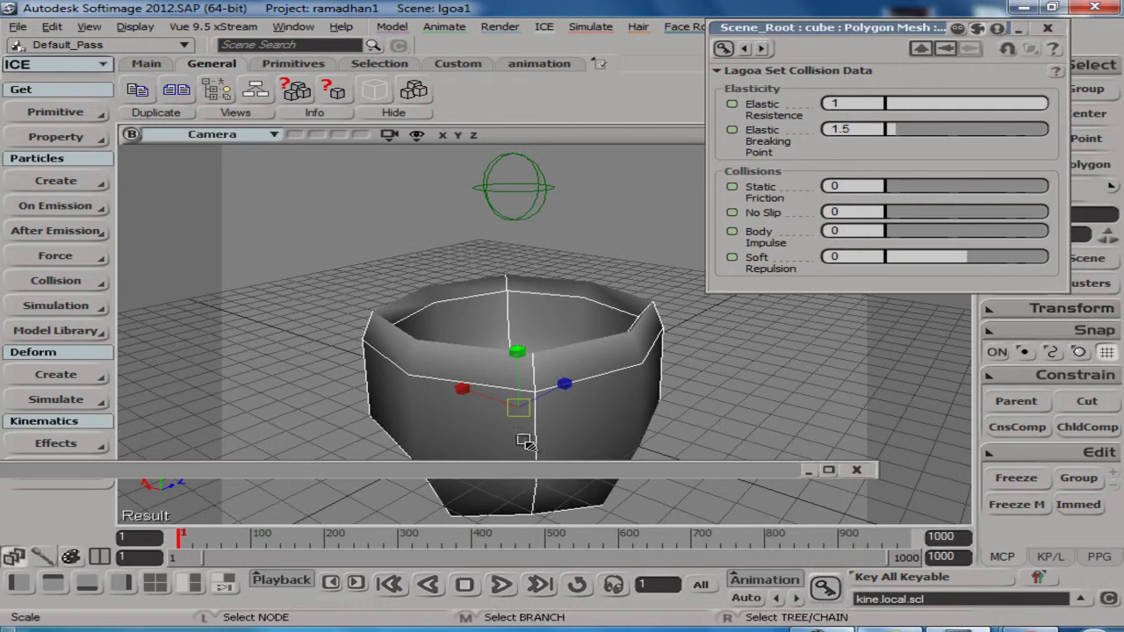
pyautogui.click(525, 186)
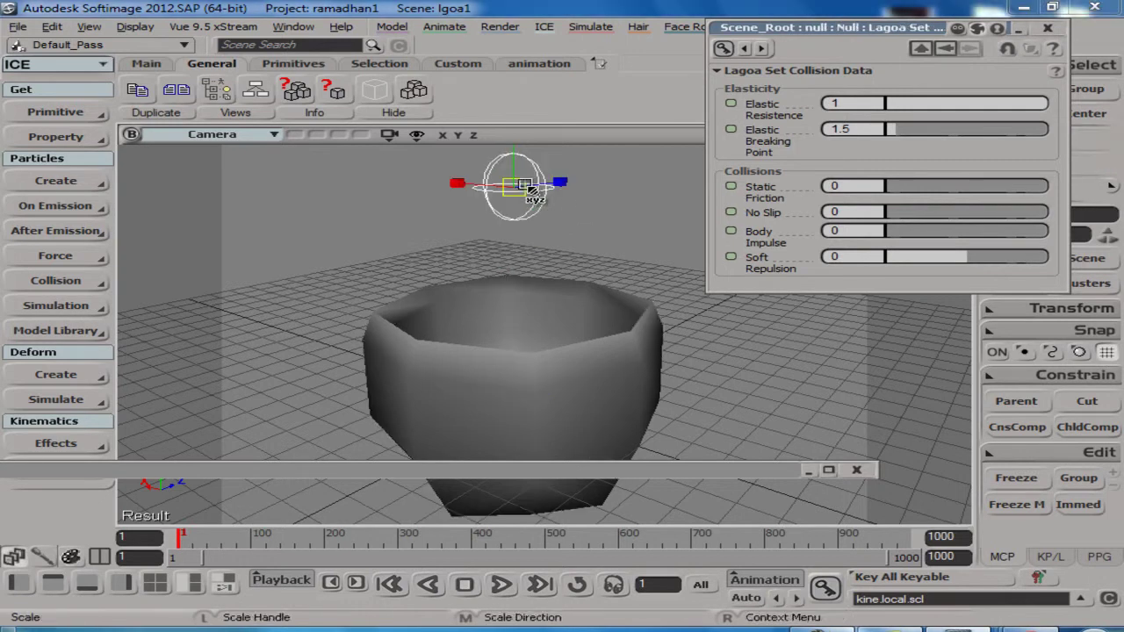
pyautogui.doubleClick(645, 474)
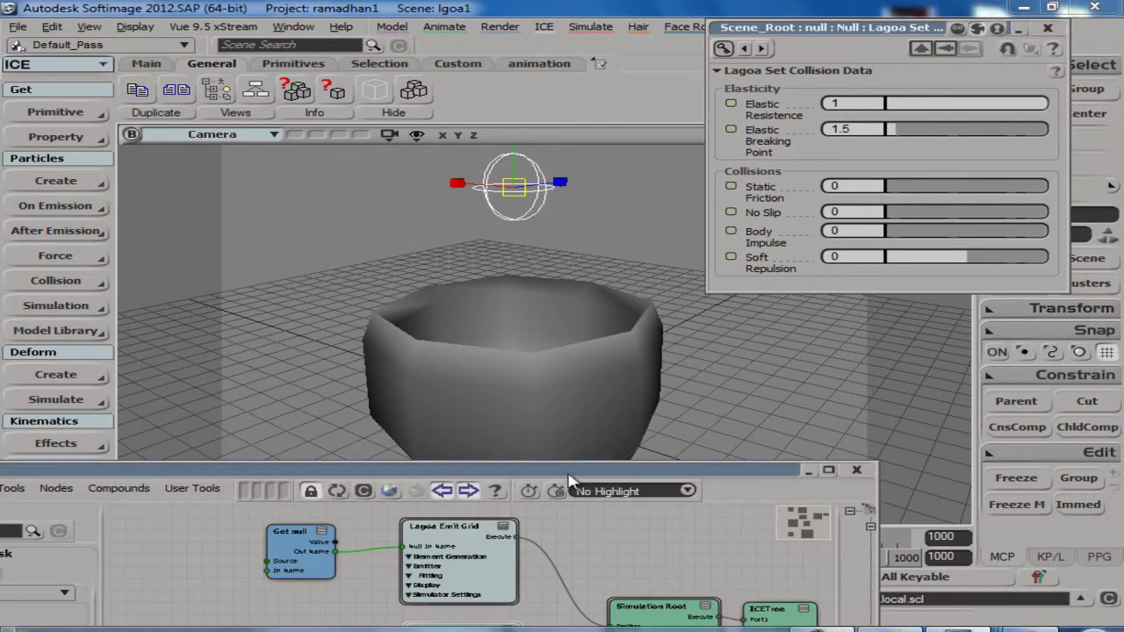
pyautogui.click(481, 559)
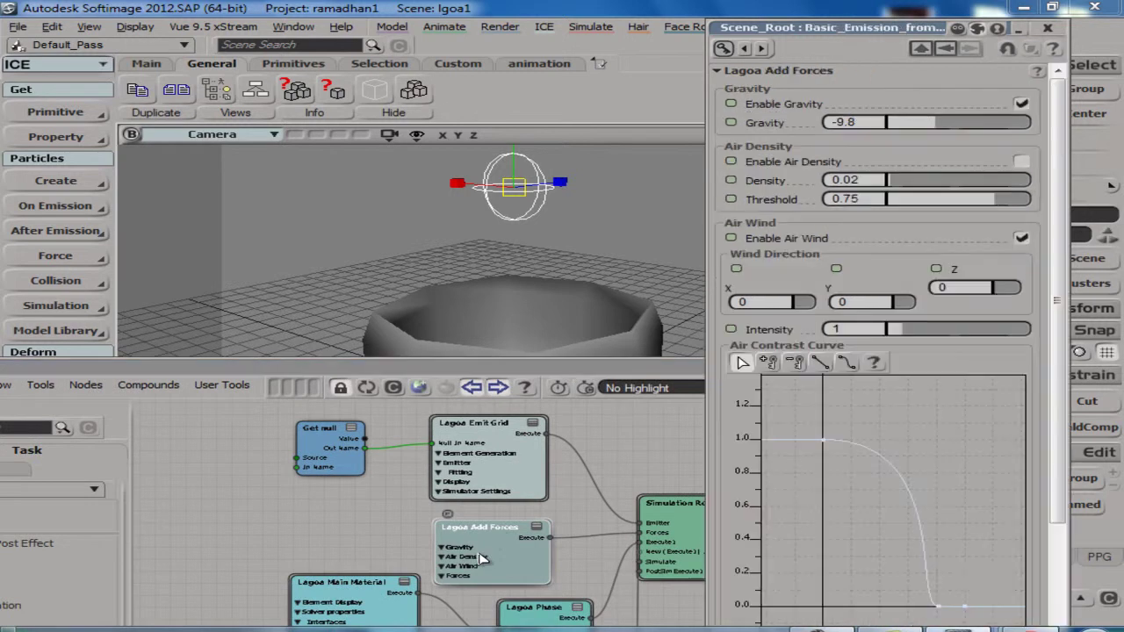
pyautogui.doubleClick(603, 372)
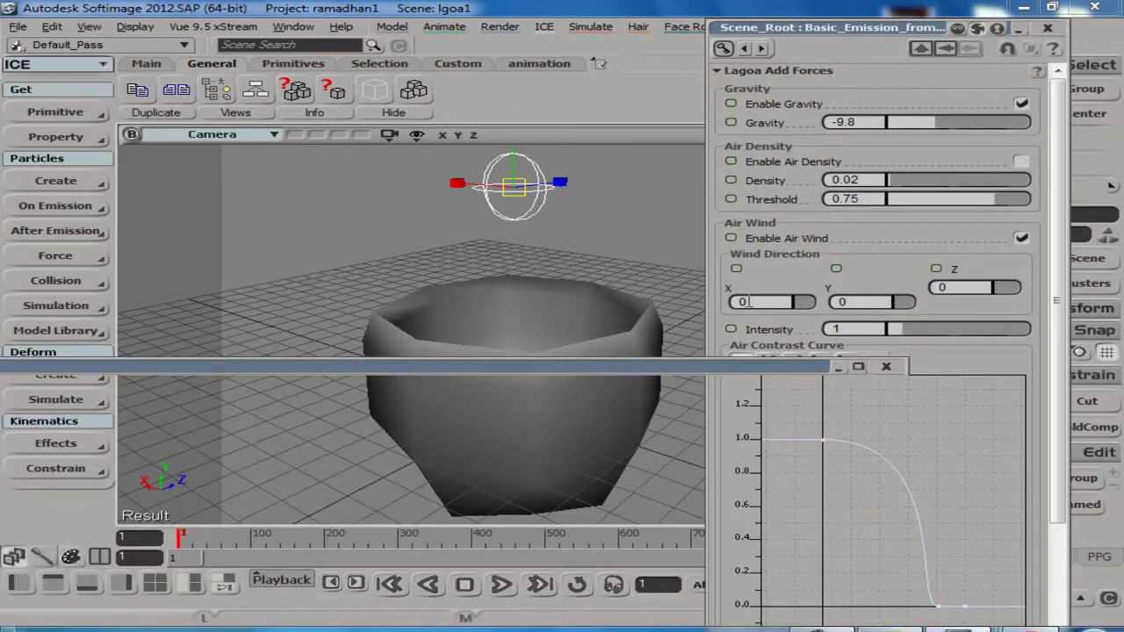
# - Play the simulation with Wind Direction X set to 20, and raise the wind Intensity to 10 and X to 40
pyautogui.click(755, 300)
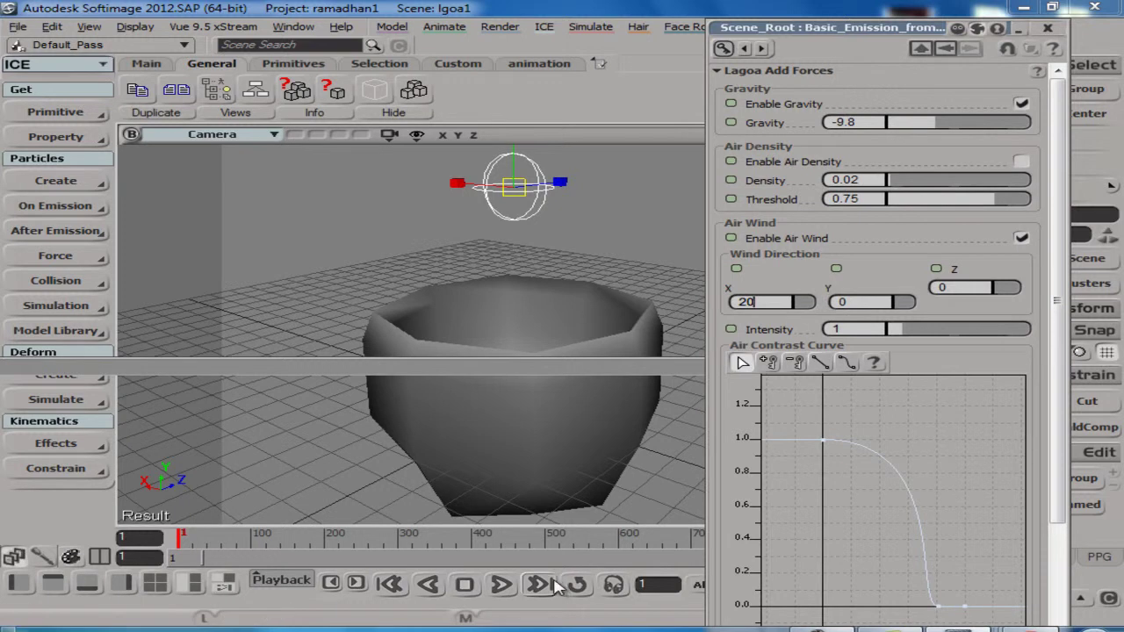
pyautogui.click(497, 591)
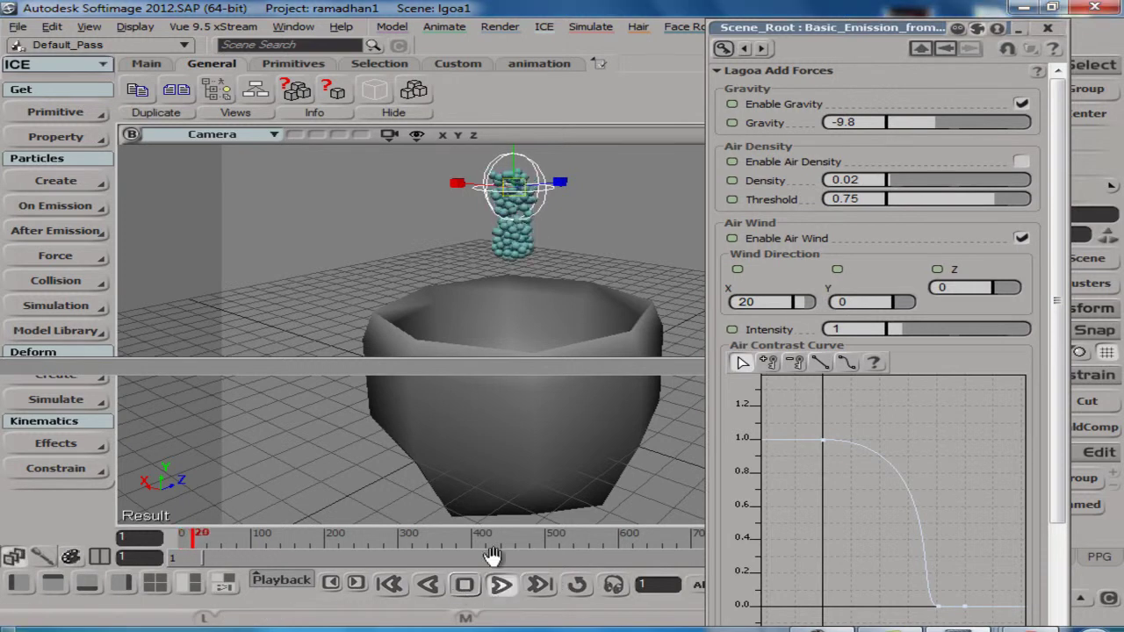
pyautogui.moveTo(911, 337); pyautogui.dragTo(992, 335)
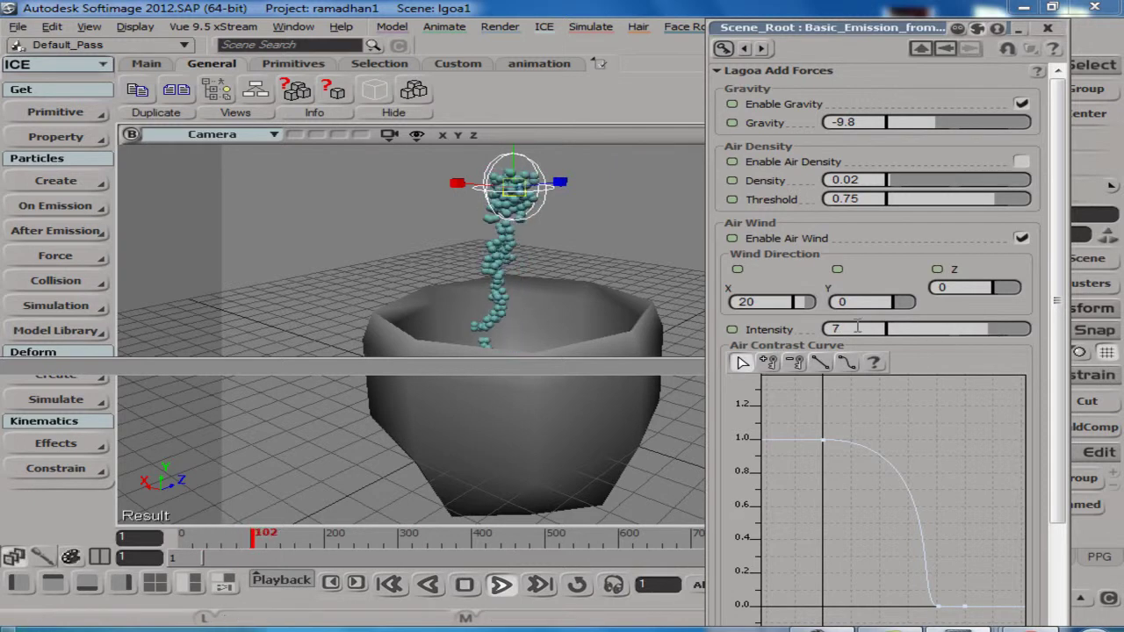
pyautogui.moveTo(993, 330); pyautogui.dragTo(1045, 329)
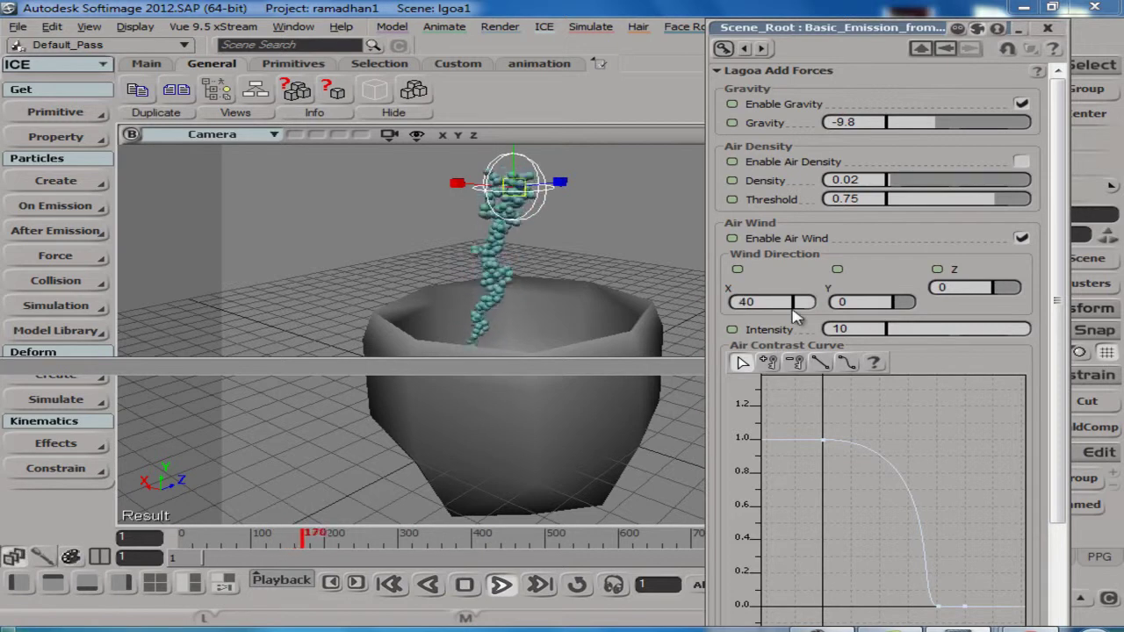
# - Replay the wind simulation from the first frame, viewing the bowl from the side
pyautogui.press('s')
pyautogui.moveTo(509, 328); pyautogui.dragTo(584, 300, button='right')
pyautogui.click(391, 584)
pyautogui.click(502, 585)
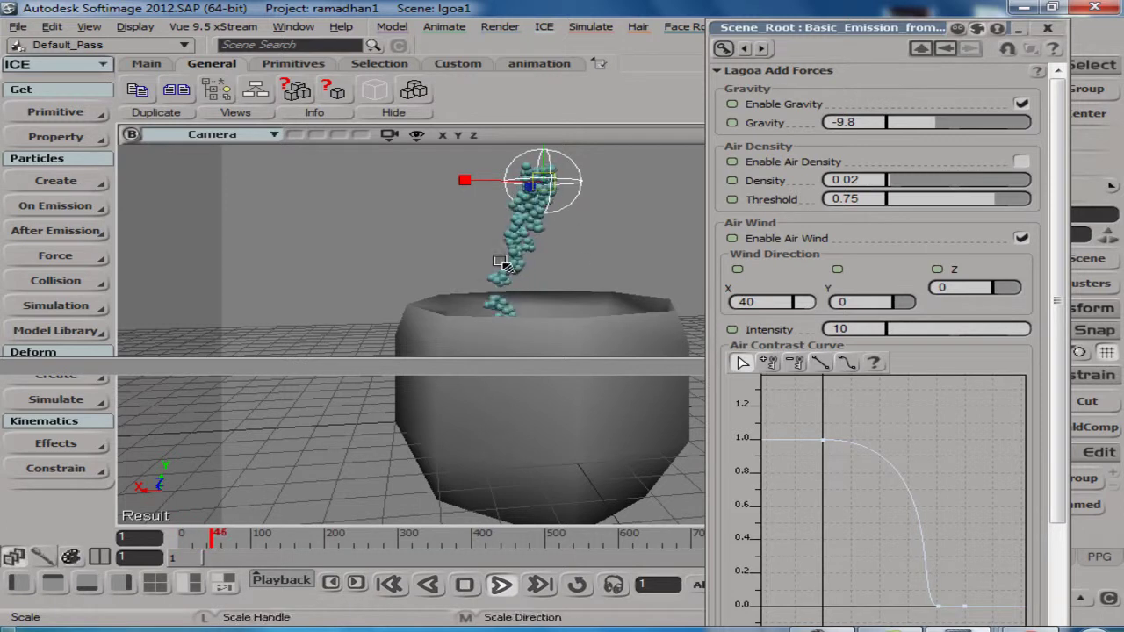
# - Set the Air Wind Intensity to 50 while the simulation plays
pyautogui.click(865, 329)
pyautogui.write('50')
pyautogui.press('Return')
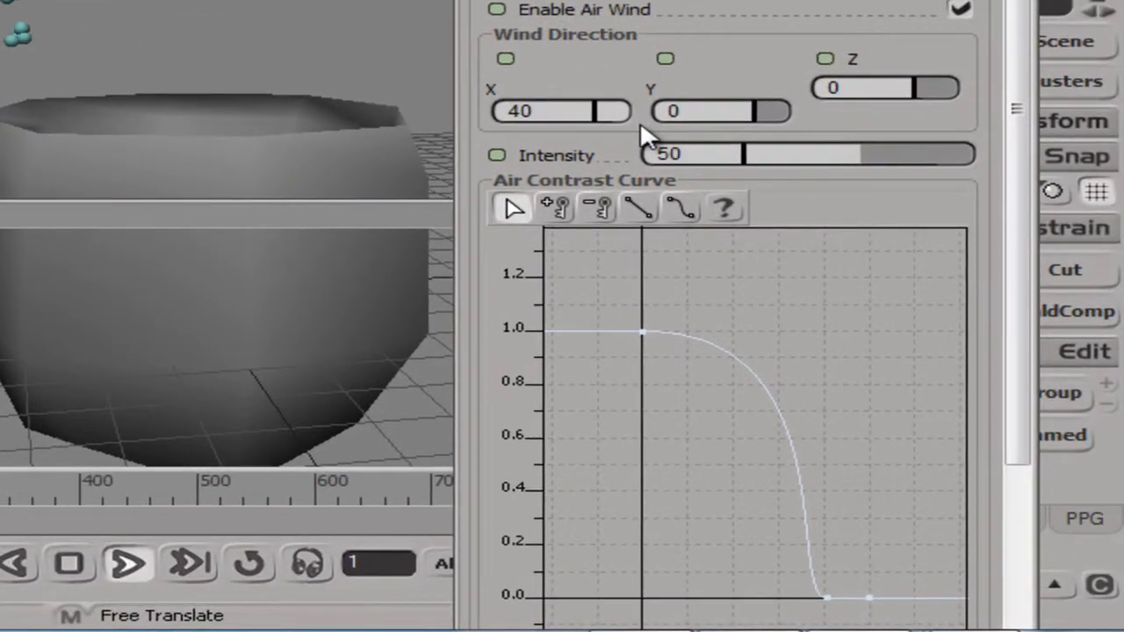
# - Set Wind Direction X to 0 and Z to 20, and view the blown particle stream from the side
pyautogui.click(527, 111)
pyautogui.click(715, 108)
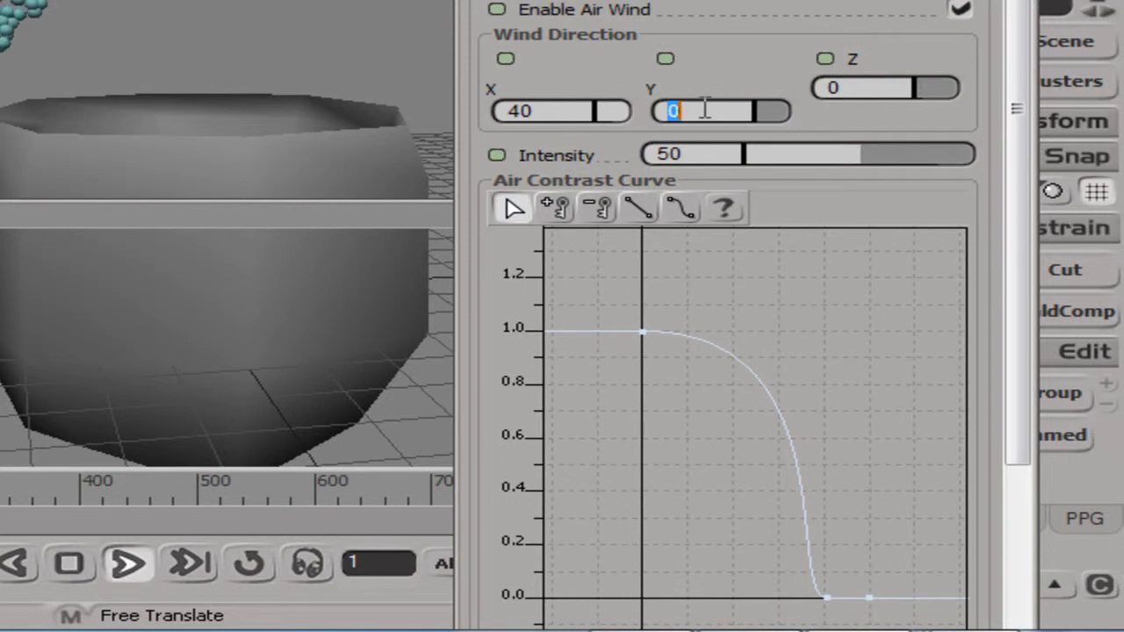
pyautogui.click(553, 112)
pyautogui.write('0')
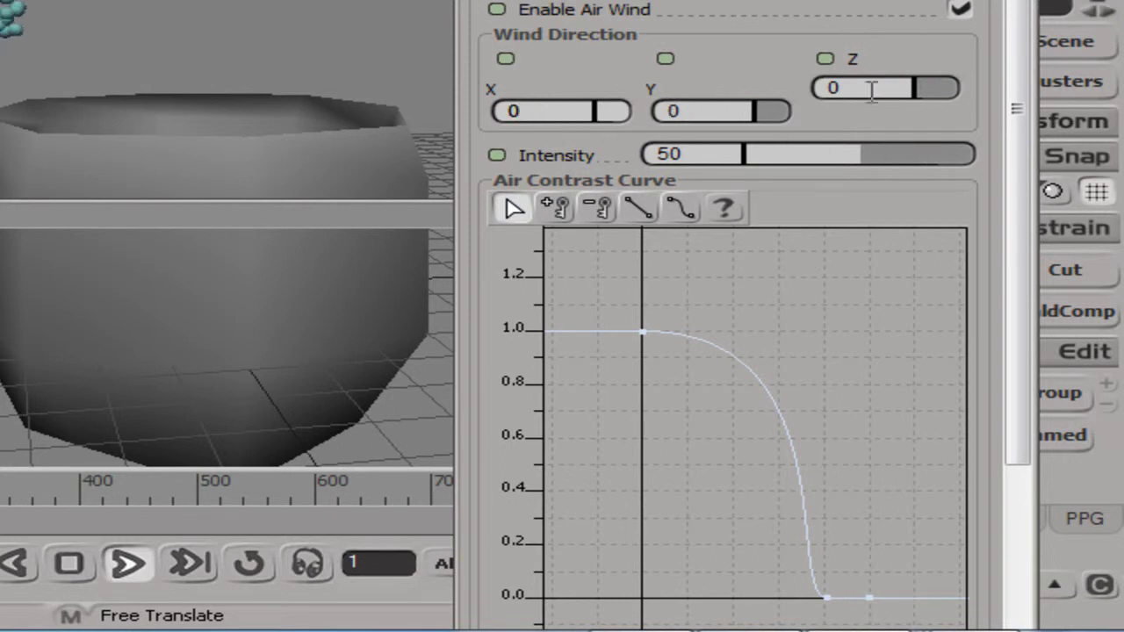
pyautogui.click(887, 87)
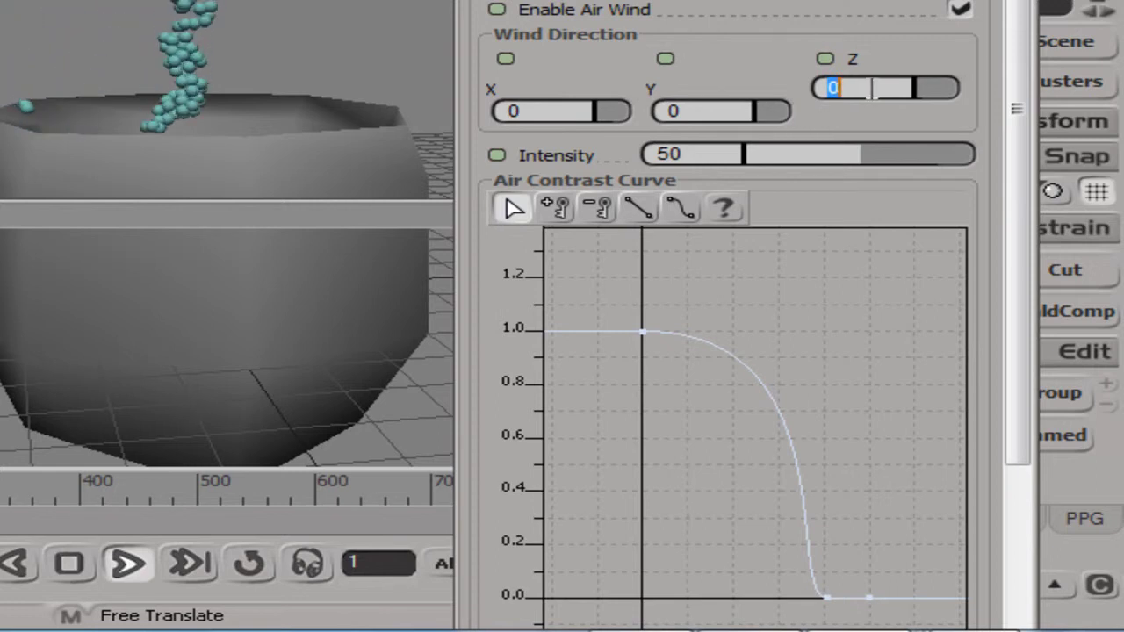
pyautogui.write('20')
pyautogui.press('Return')
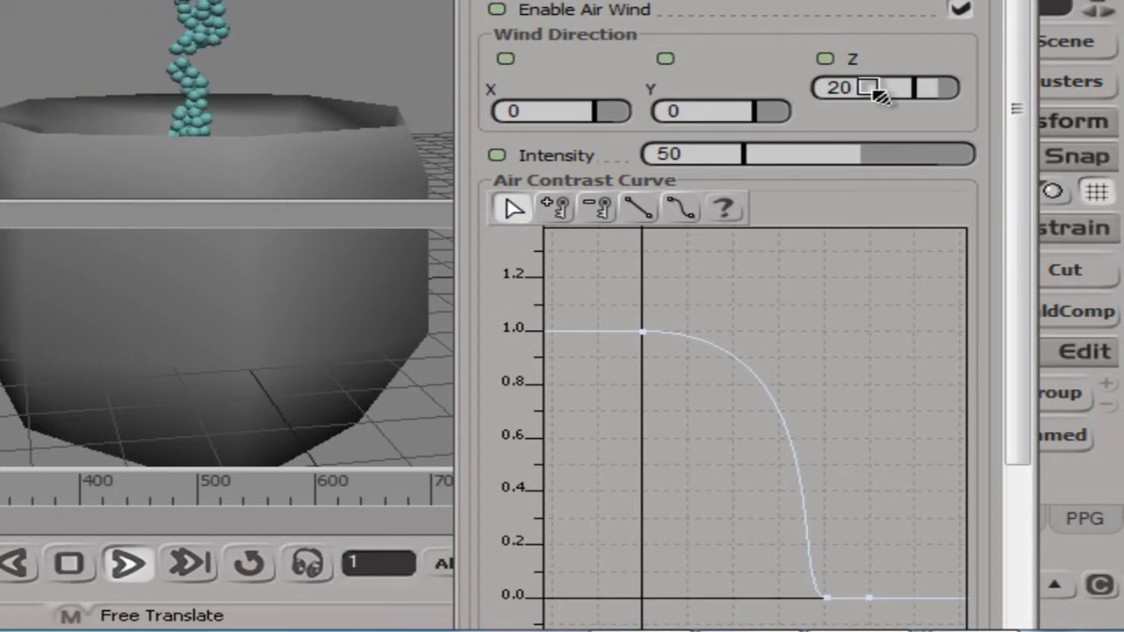
pyautogui.press('s')
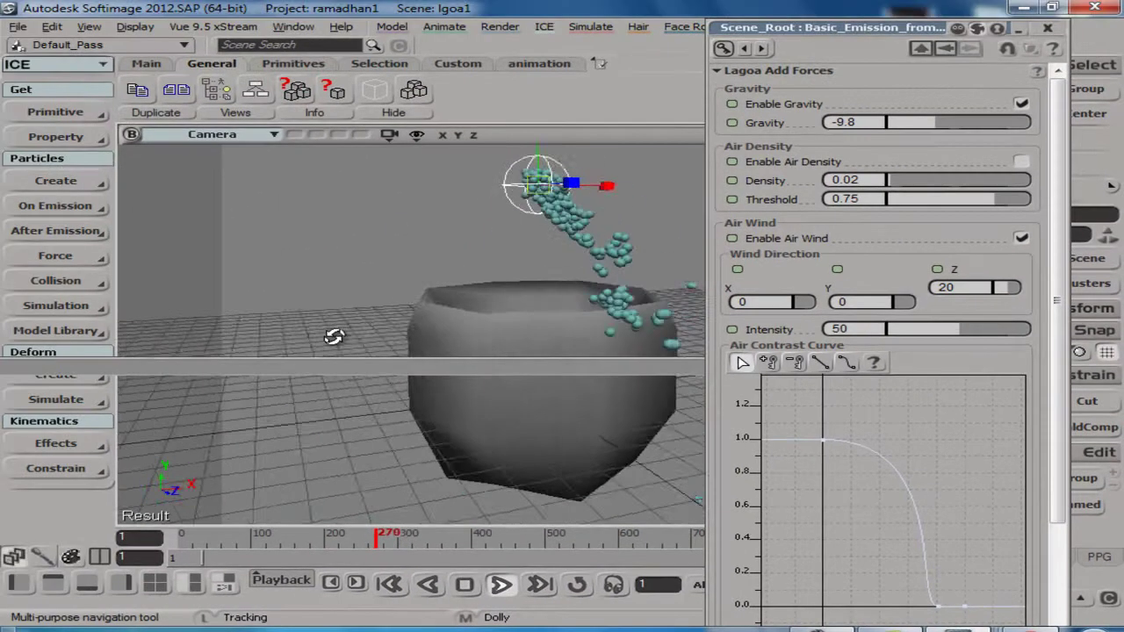
pyautogui.moveTo(309, 329); pyautogui.dragTo(418, 319, button='right')
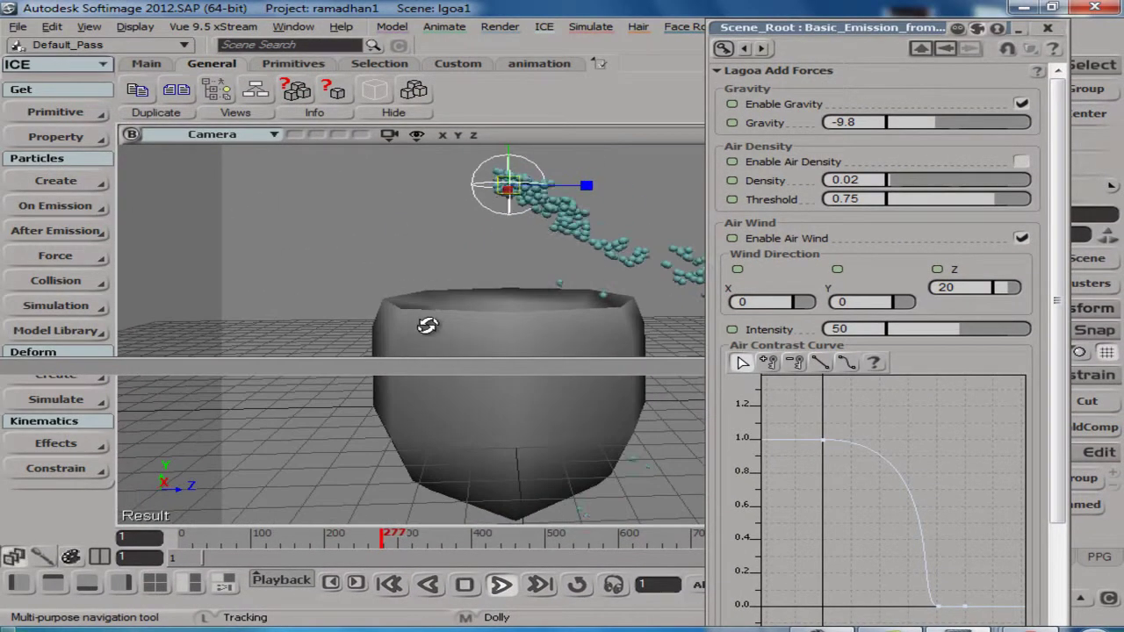
# - Select the first key of the Air Contrast Curve and disable Air Wind
pyautogui.moveTo(1059, 225); pyautogui.dragTo(1060, 321)
pyautogui.moveTo(790, 300); pyautogui.dragTo(871, 339)
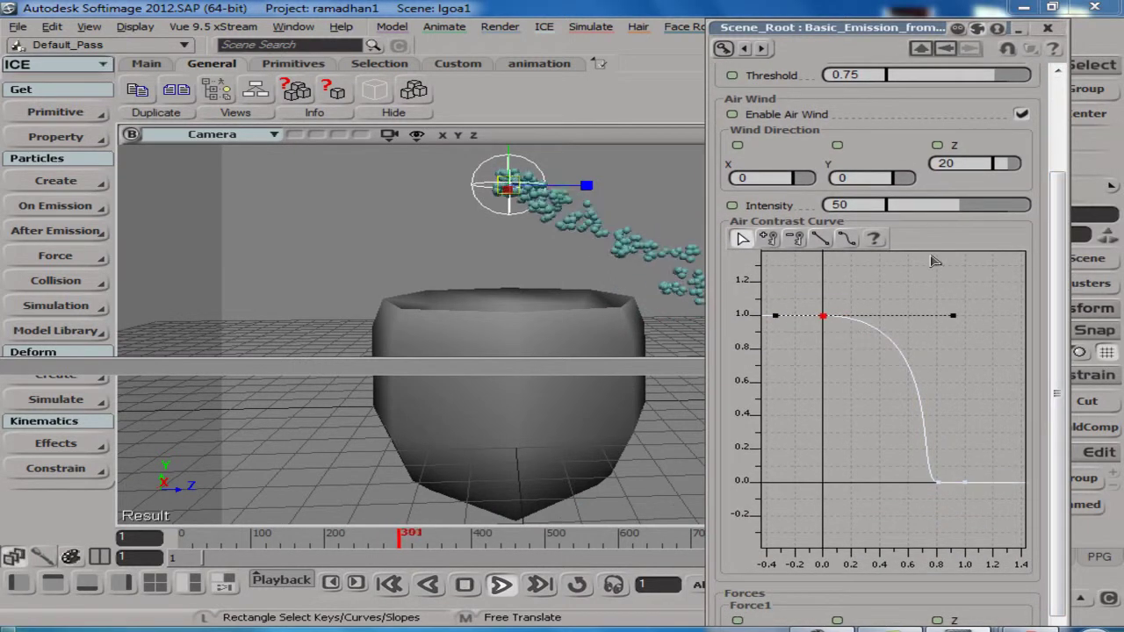
pyautogui.click(1022, 114)
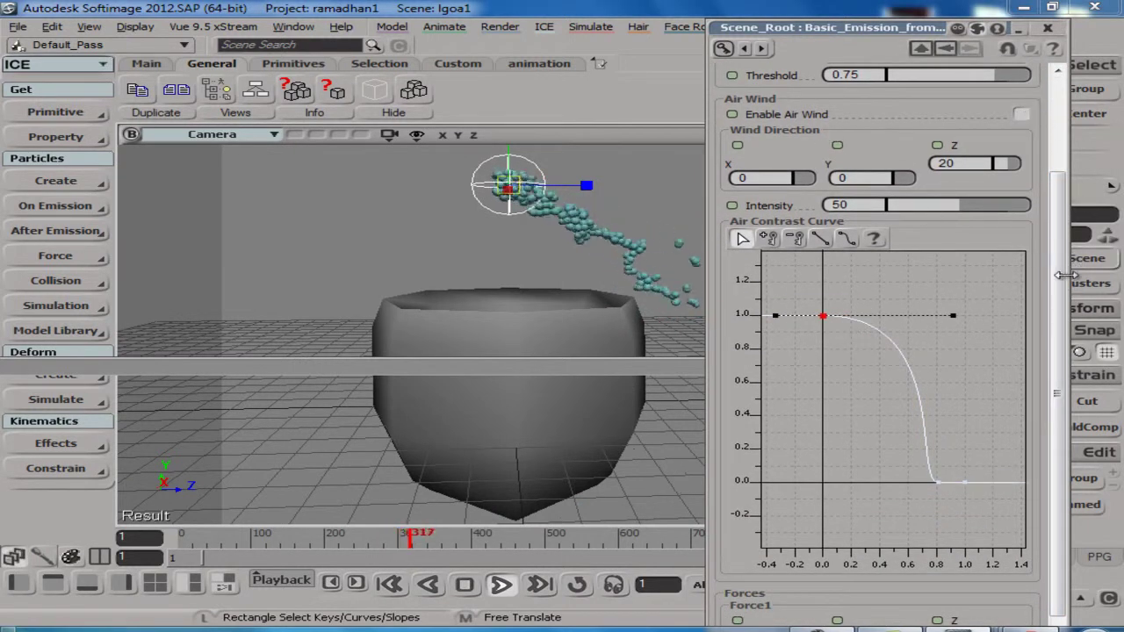
# - Review the Force1 settings and the other Lagoa Add Forces parameters, and close the property page
pyautogui.moveTo(1062, 288); pyautogui.dragTo(1067, 397)
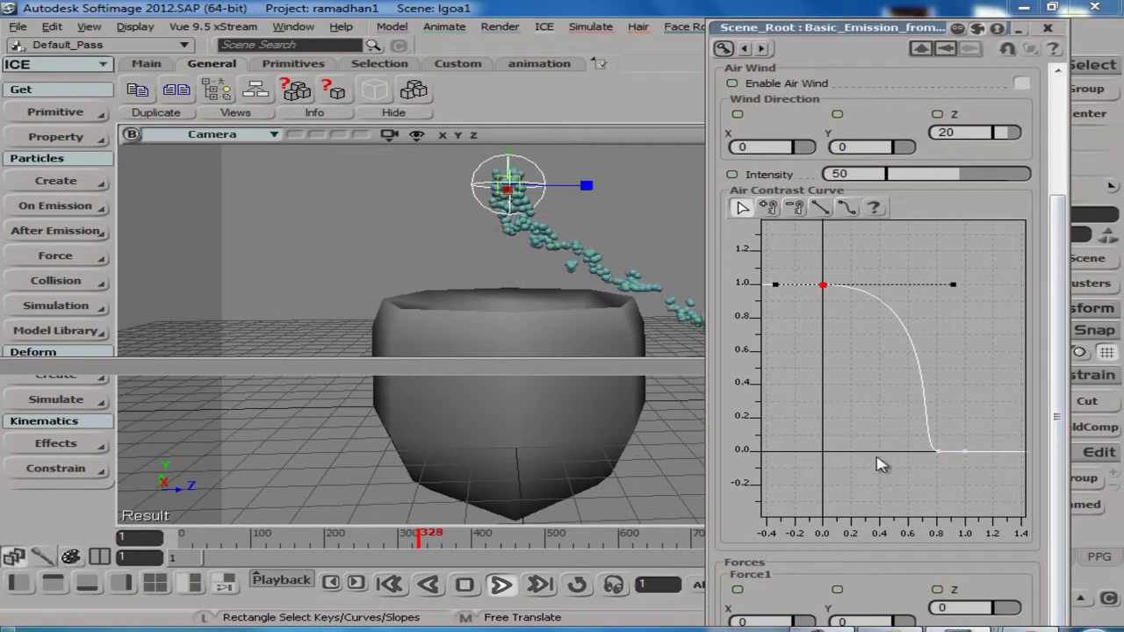
pyautogui.moveTo(836, 35); pyautogui.dragTo(813, 16)
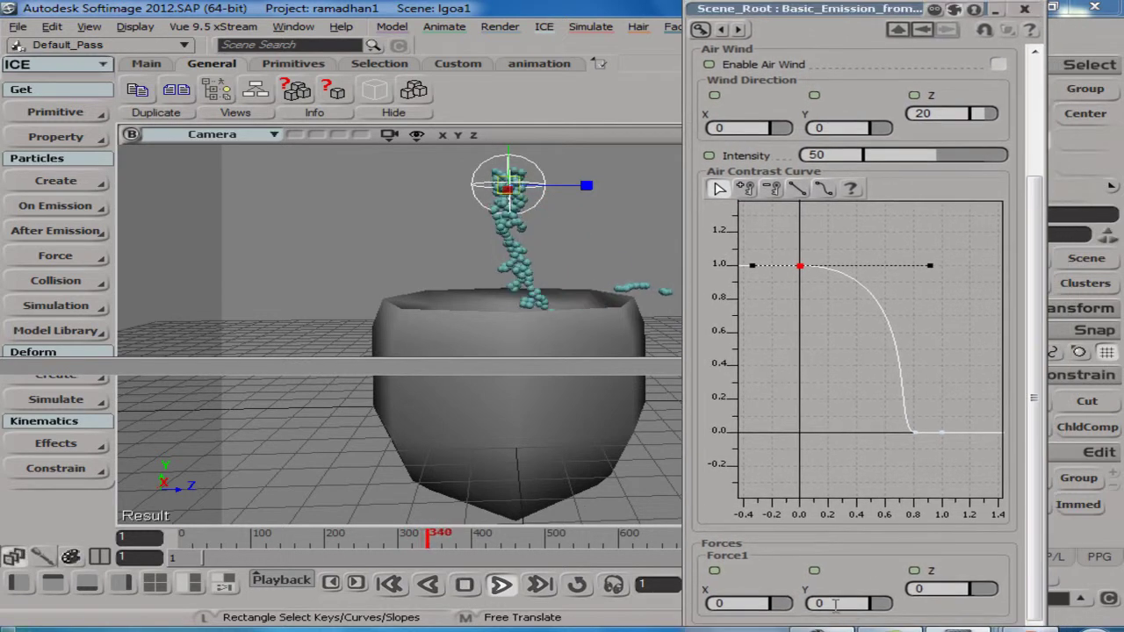
pyautogui.click(836, 603)
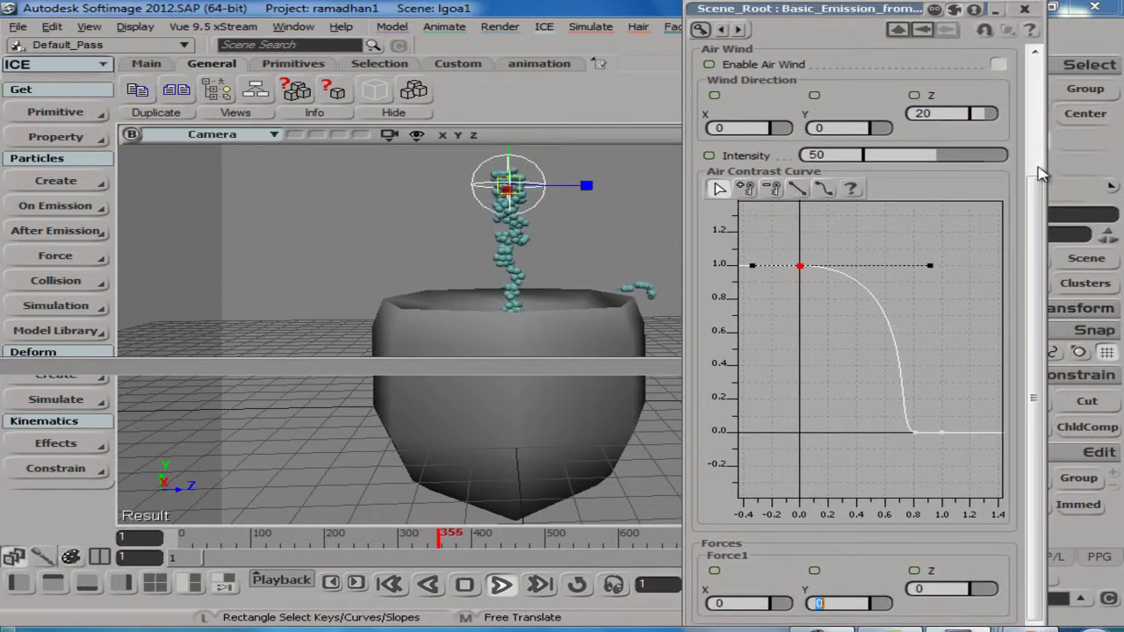
pyautogui.moveTo(1034, 260); pyautogui.dragTo(1030, 121)
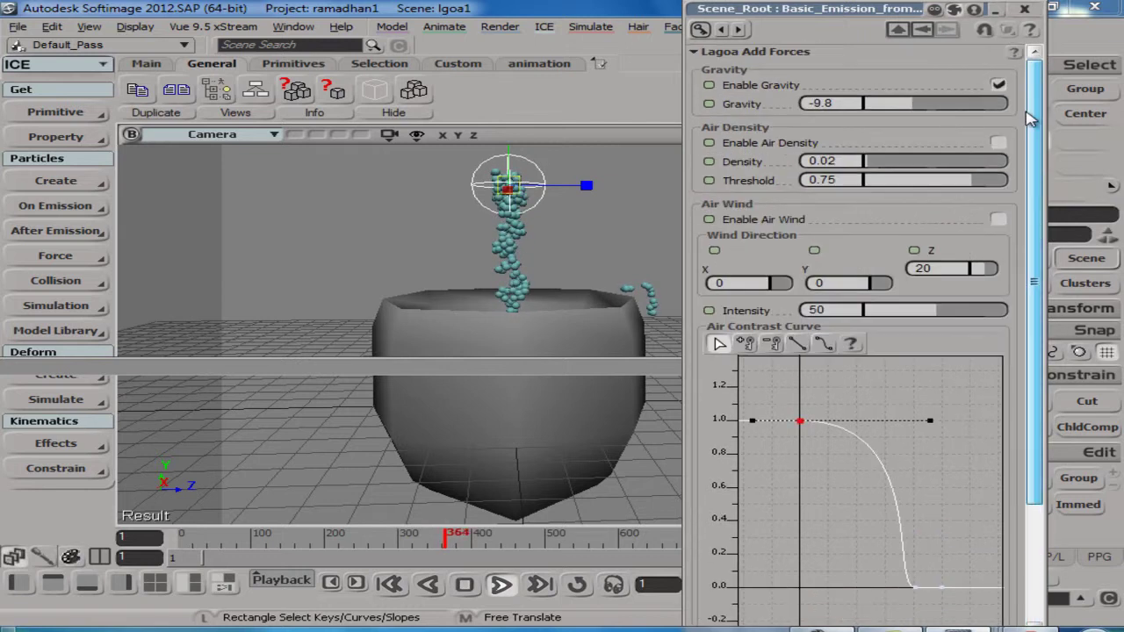
pyautogui.click(1024, 9)
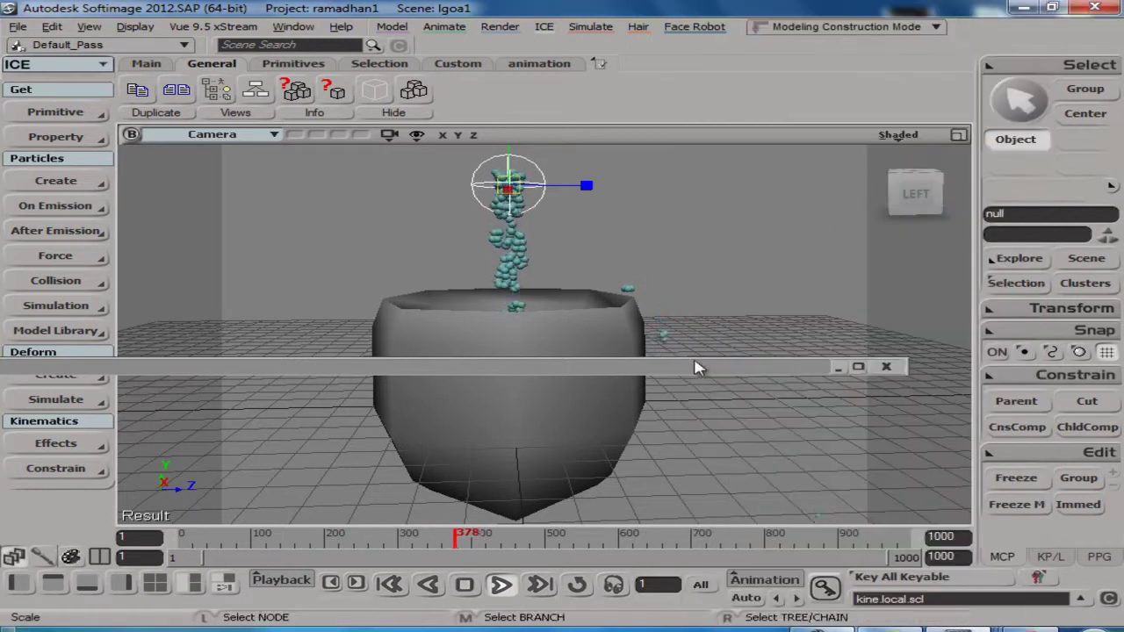
# - Restore the ICE Tree window, list the Particles Modifiers nodes and widen the node list to read their names
pyautogui.doubleClick(696, 365)
pyautogui.moveTo(700, 373); pyautogui.dragTo(784, 209)
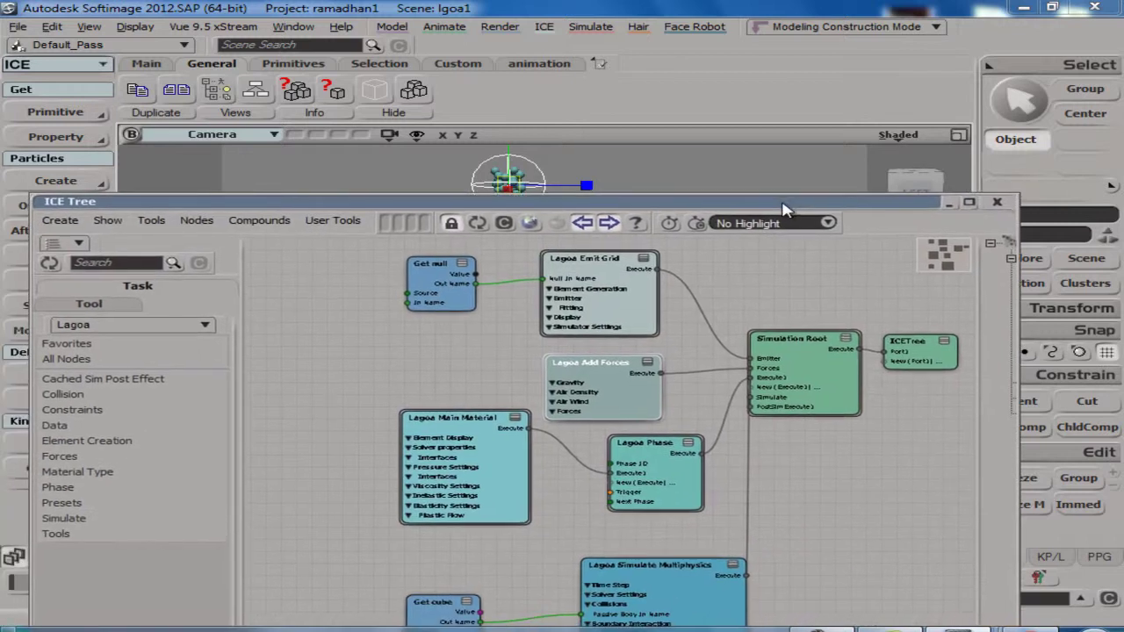
pyautogui.scroll(2, 733, 399)
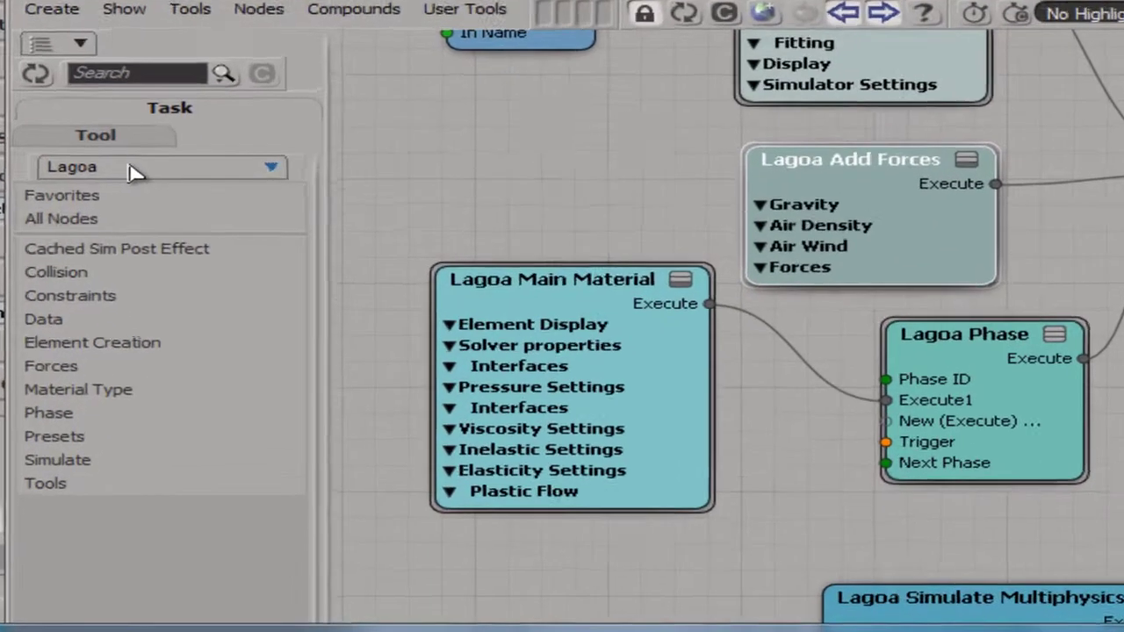
pyautogui.click(114, 325)
pyautogui.click(120, 216)
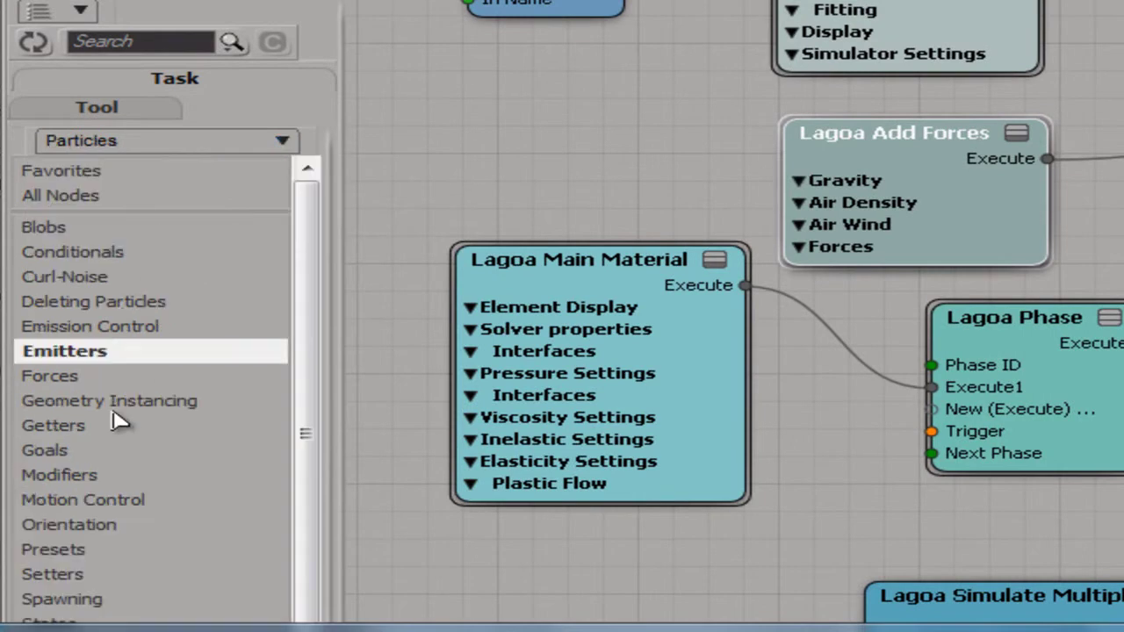
pyautogui.scroll(-1, 308, 424)
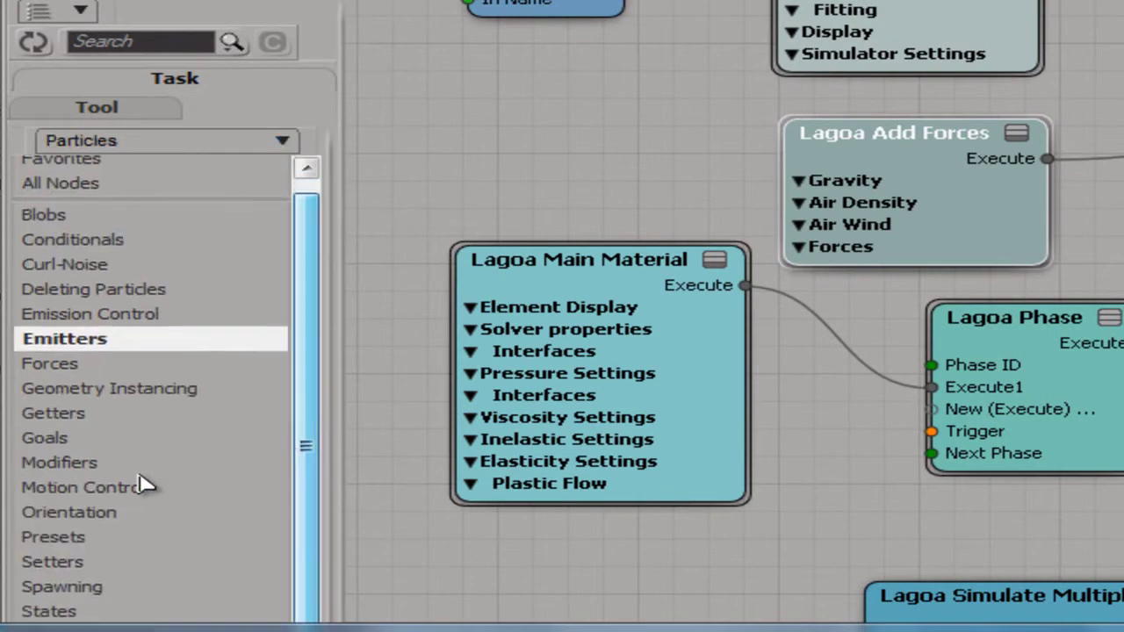
pyautogui.click(72, 463)
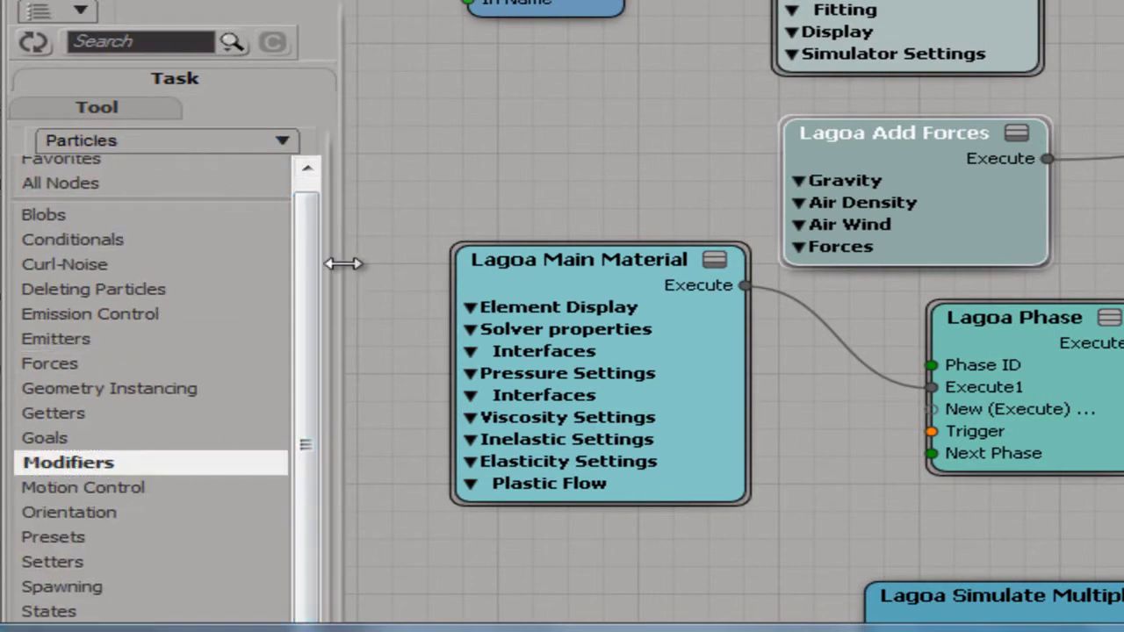
pyautogui.moveTo(622, 210); pyautogui.dragTo(609, 210)
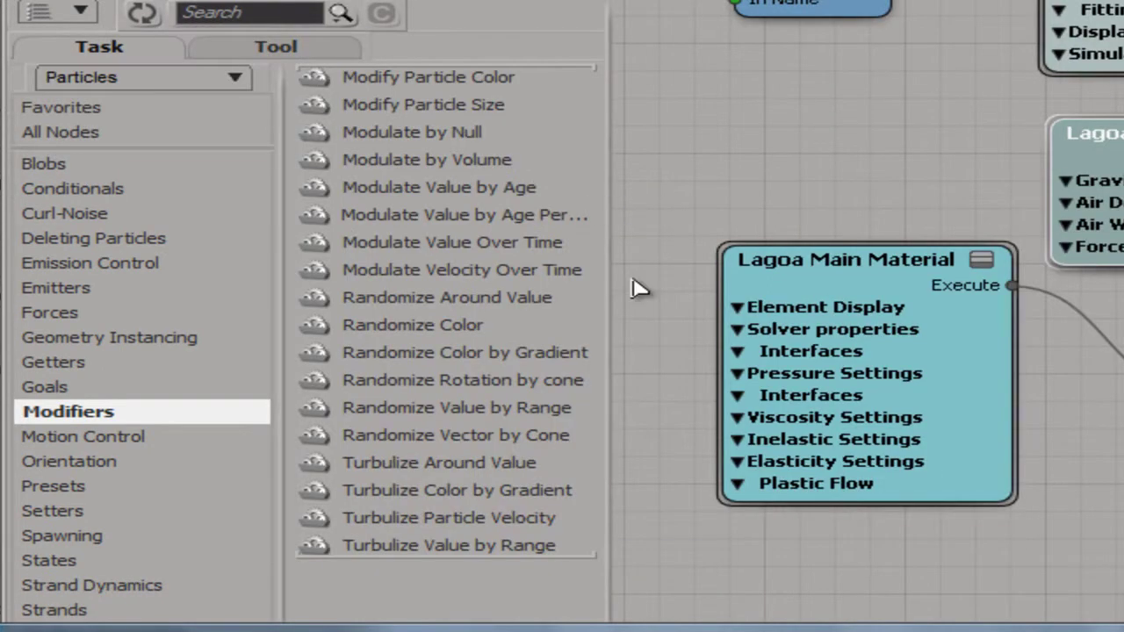
# - Add a Randomize Around Value node to the ICE tree beside the Lagoa Add Forces node
pyautogui.click(438, 307)
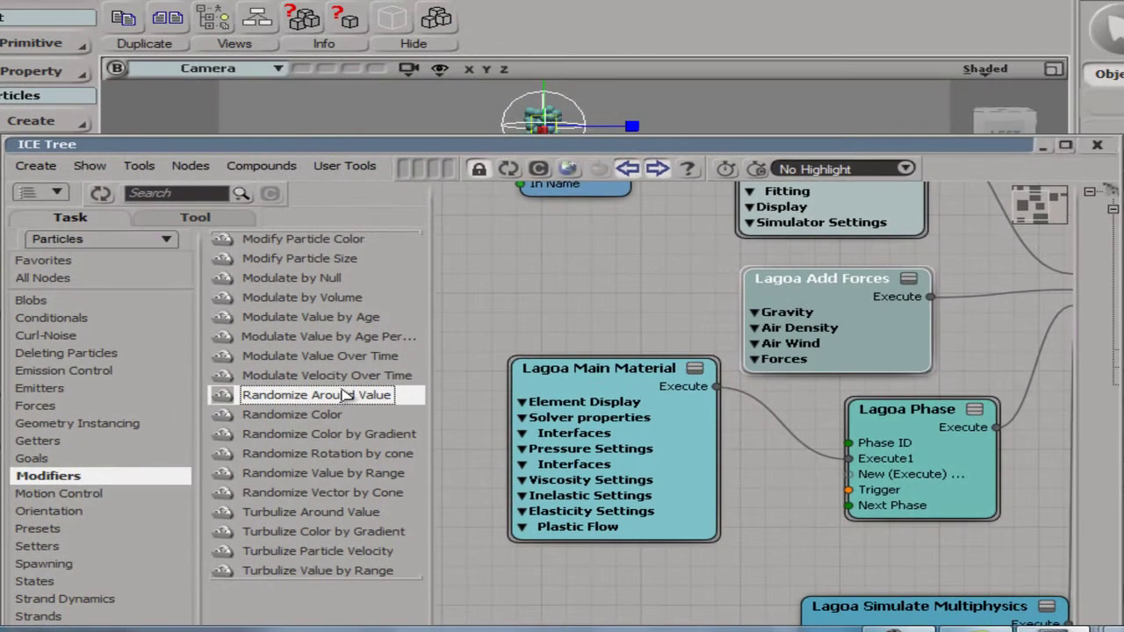
pyautogui.moveTo(463, 307); pyautogui.dragTo(512, 269)
pyautogui.moveTo(363, 375); pyautogui.dragTo(481, 275)
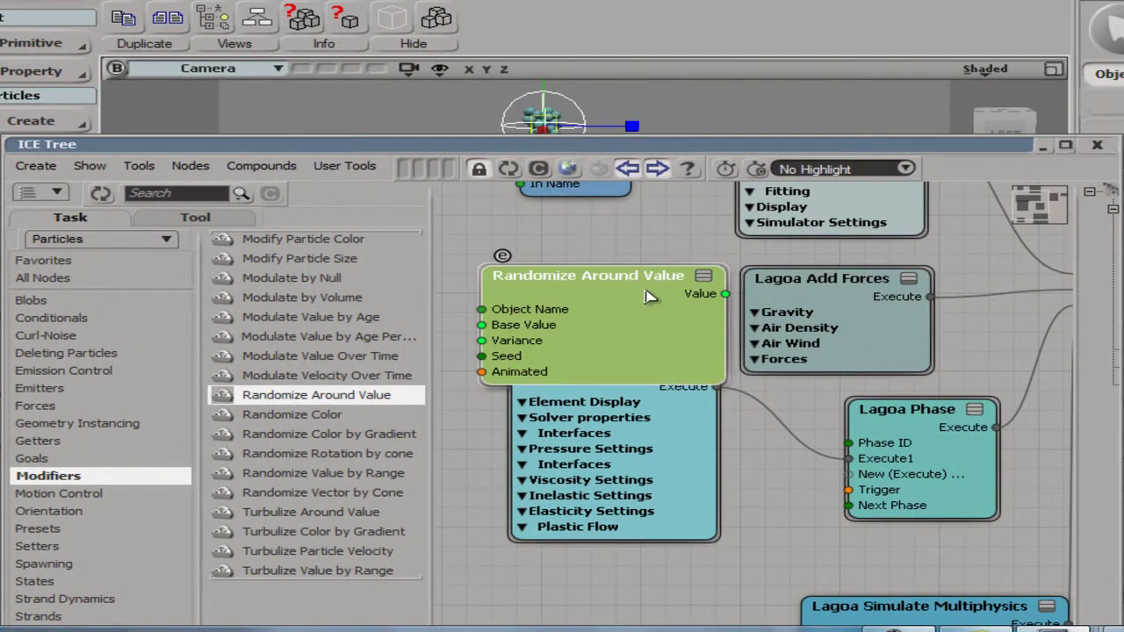
pyautogui.moveTo(650, 292); pyautogui.dragTo(605, 269)
# - Start connecting the Randomize Around Value output to Lagoa Add Forces and examine the Air Density, Air Wind and Forces ports
pyautogui.moveTo(677, 266); pyautogui.dragTo(771, 264)
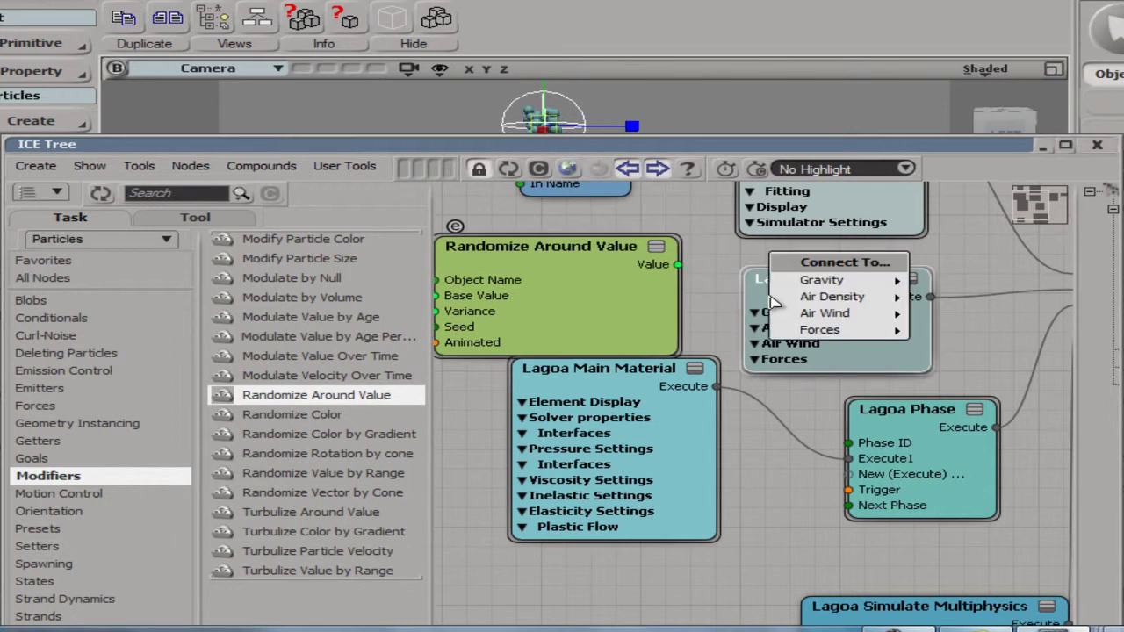
pyautogui.moveTo(861, 285)
pyautogui.moveTo(891, 297)
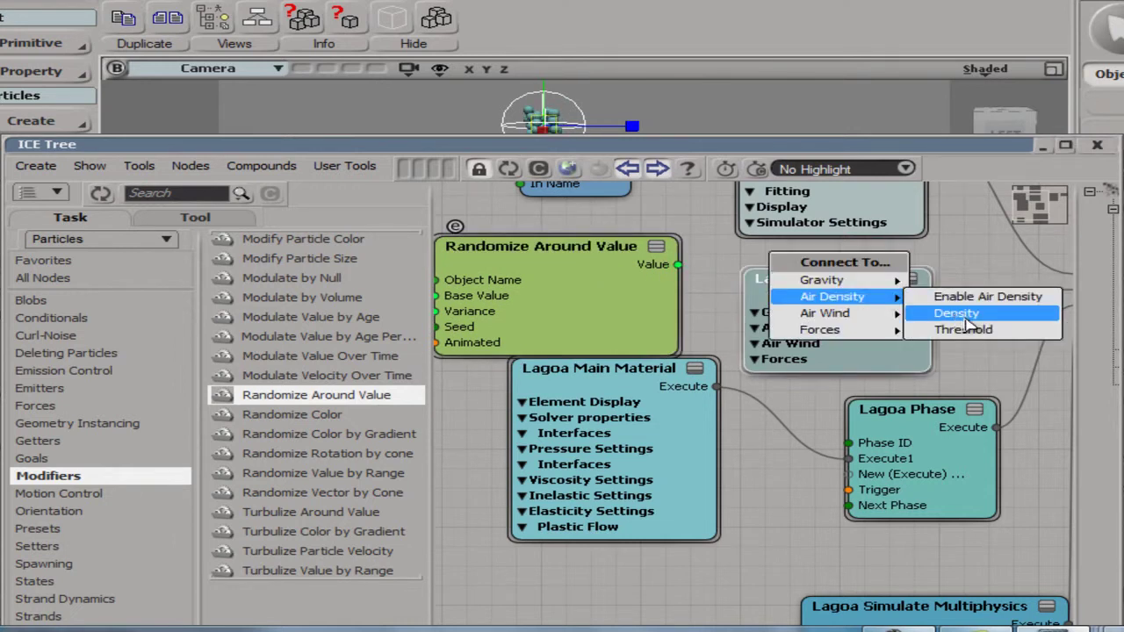
pyautogui.moveTo(861, 322)
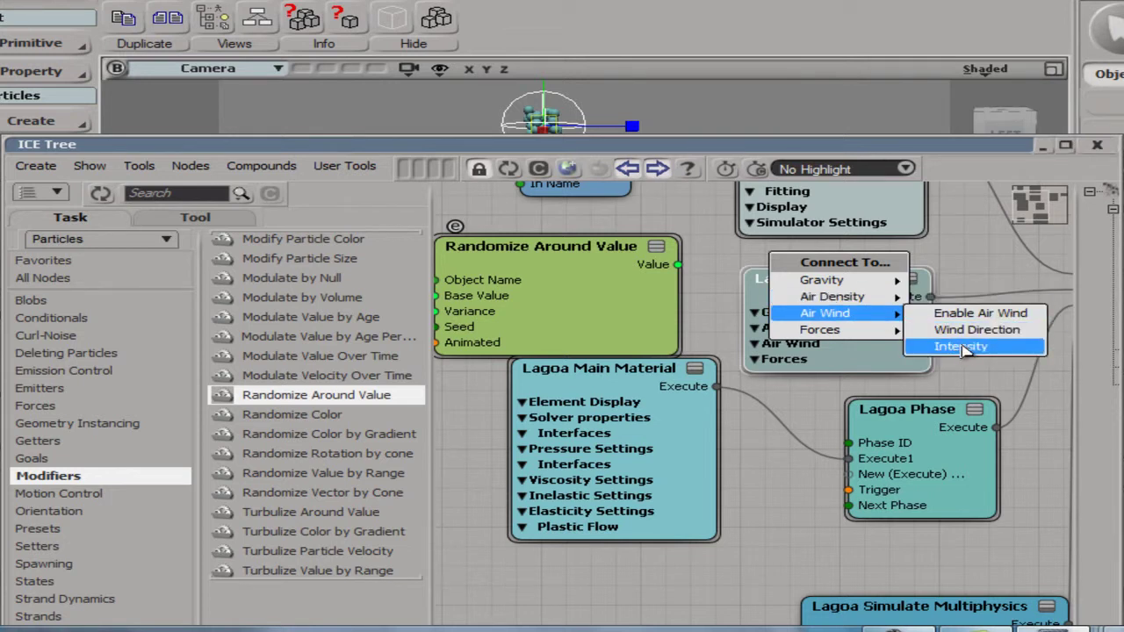
pyautogui.moveTo(878, 338)
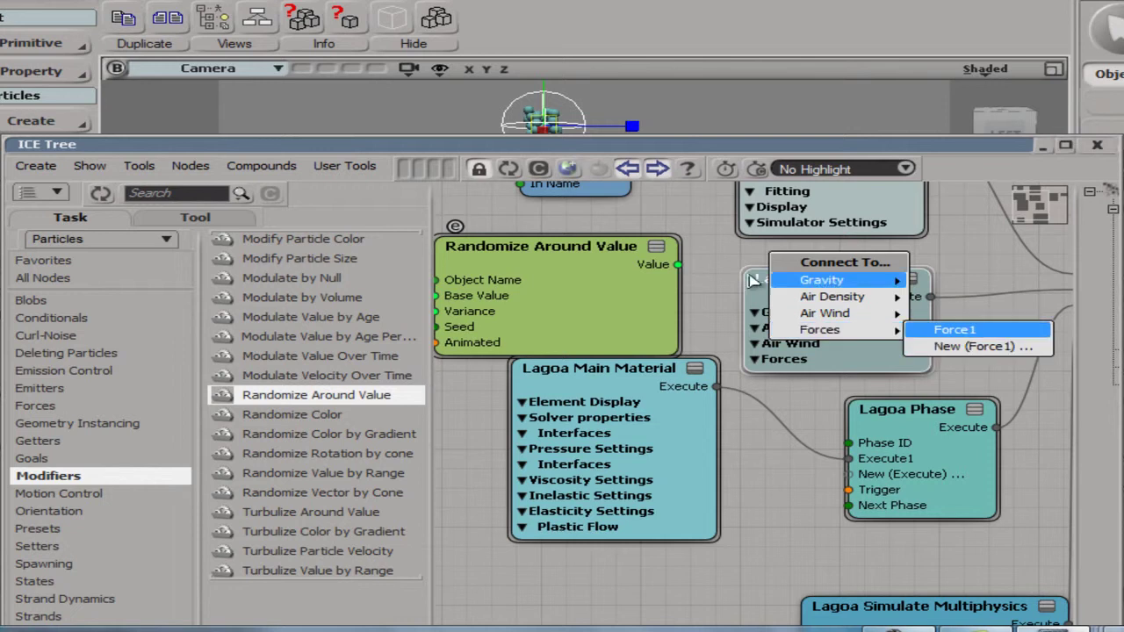
# - Cancel the connection and delete the Randomize Around Value node from the ICE tree
pyautogui.click(643, 285)
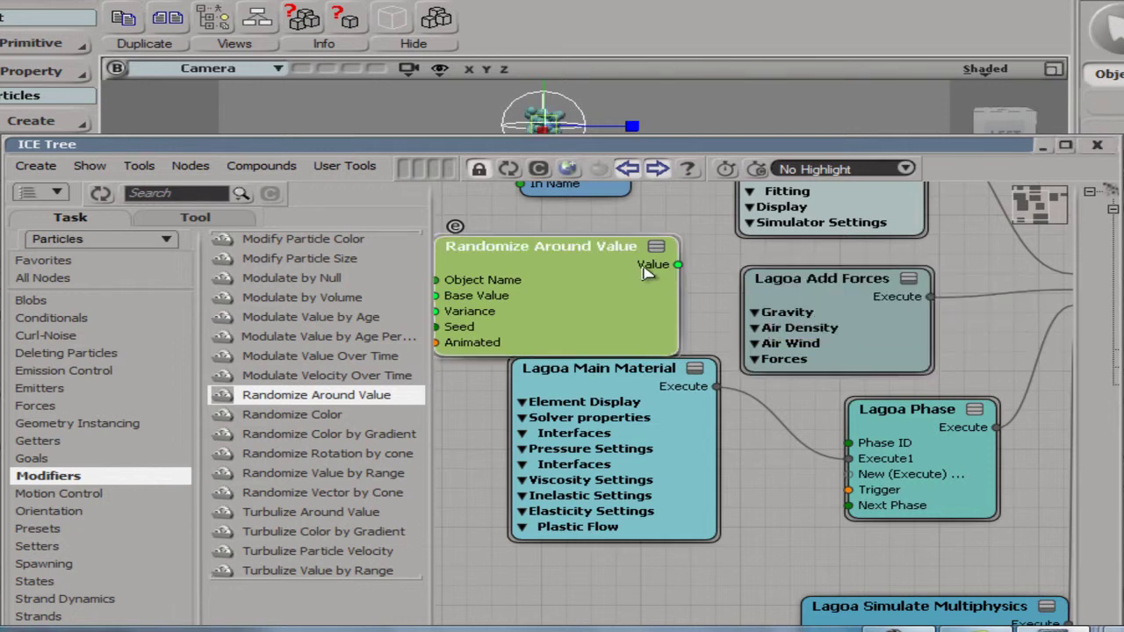
pyautogui.press('Delete')
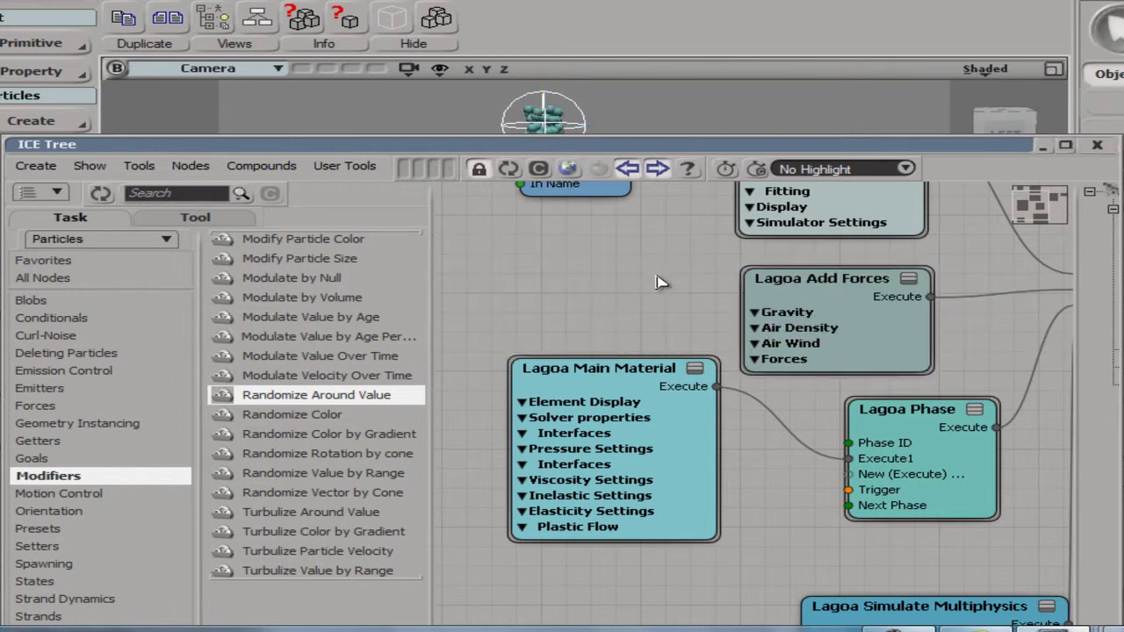
pyautogui.scroll(-3, 650, 308)
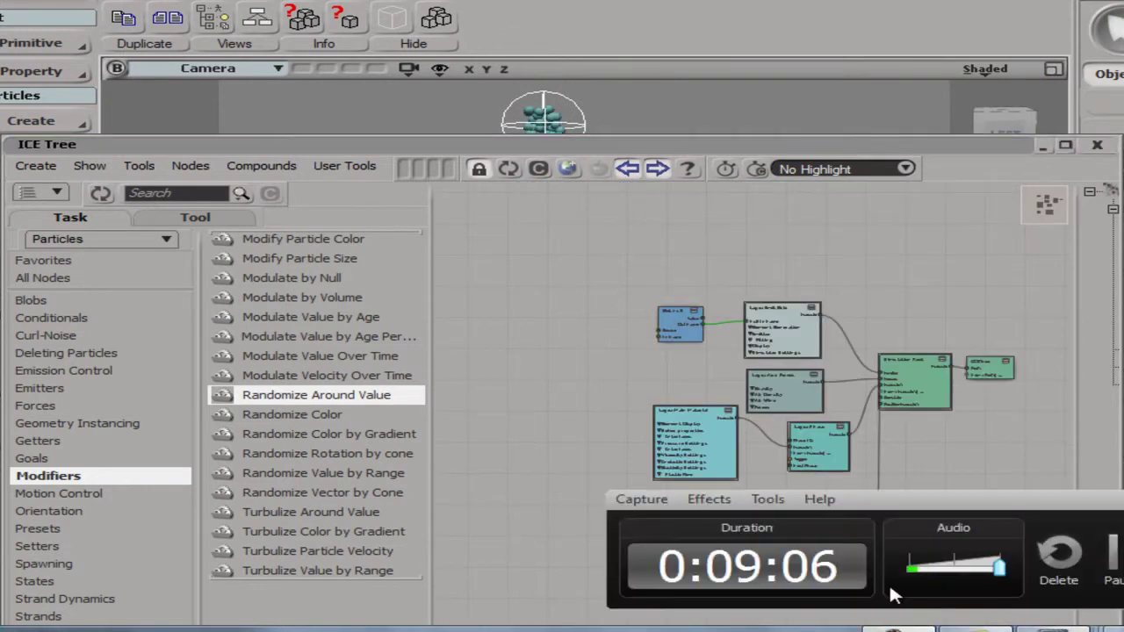
# - Switch to the browser, play the open YouTube video and return to Softimage
pyautogui.moveTo(894, 505); pyautogui.dragTo(526, 345)
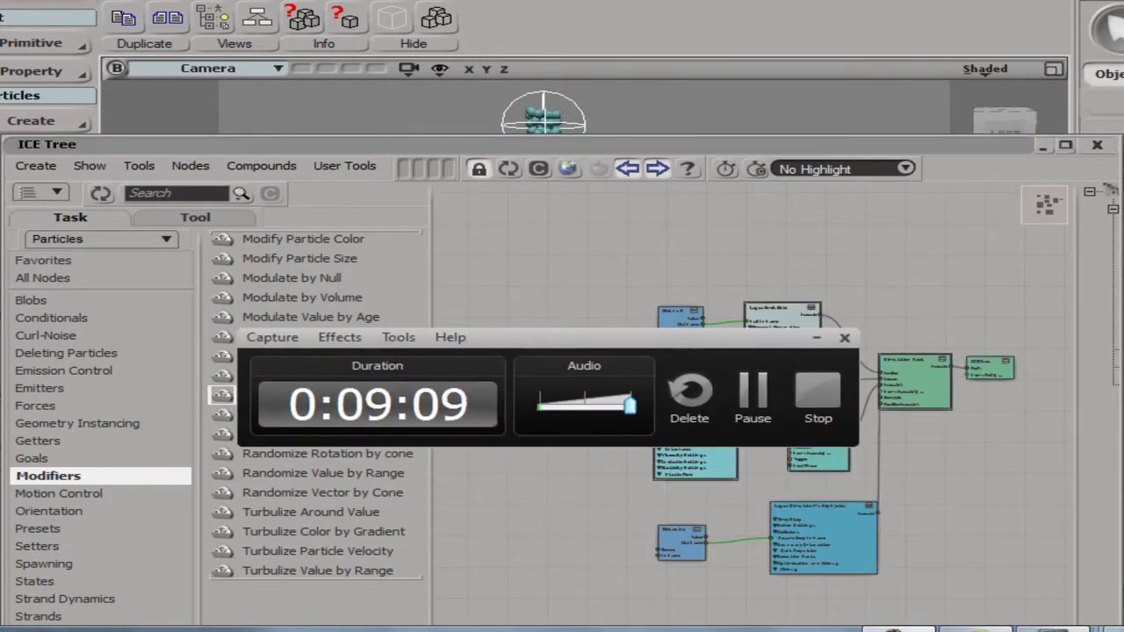
pyautogui.moveTo(755, 625)
pyautogui.click(1027, 514)
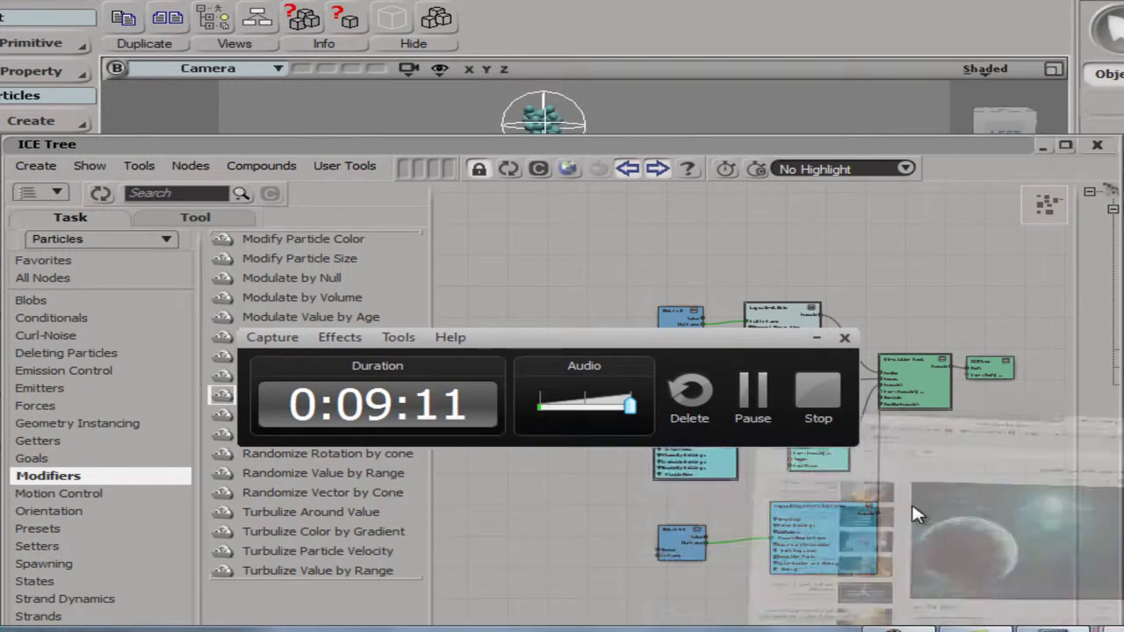
pyautogui.click(437, 529)
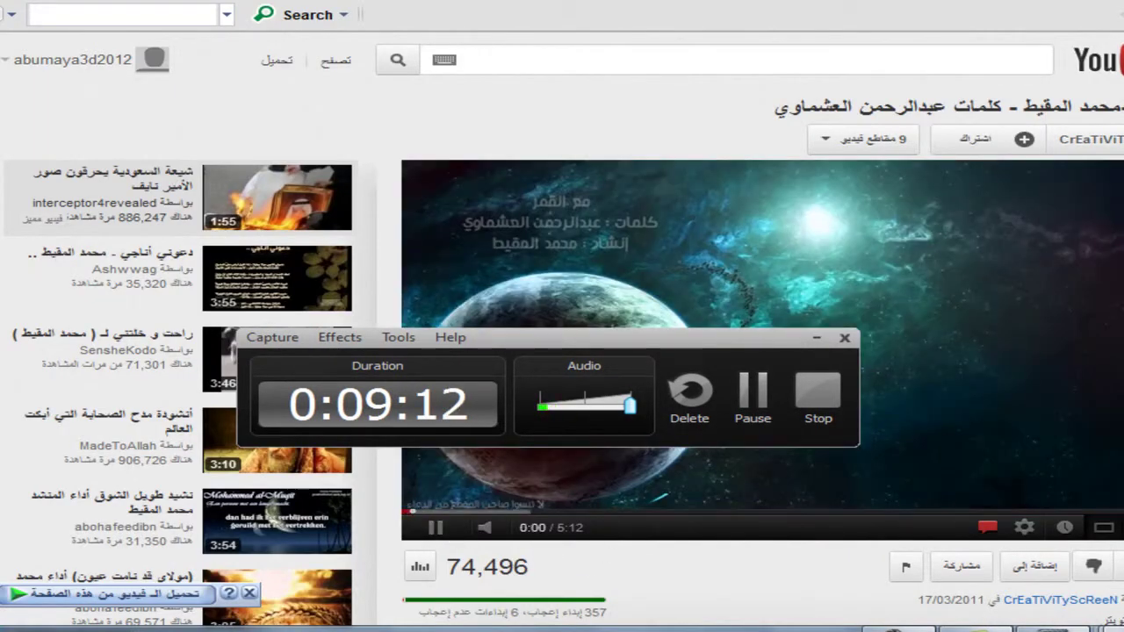
pyautogui.hotkey('alt', 'Tab')
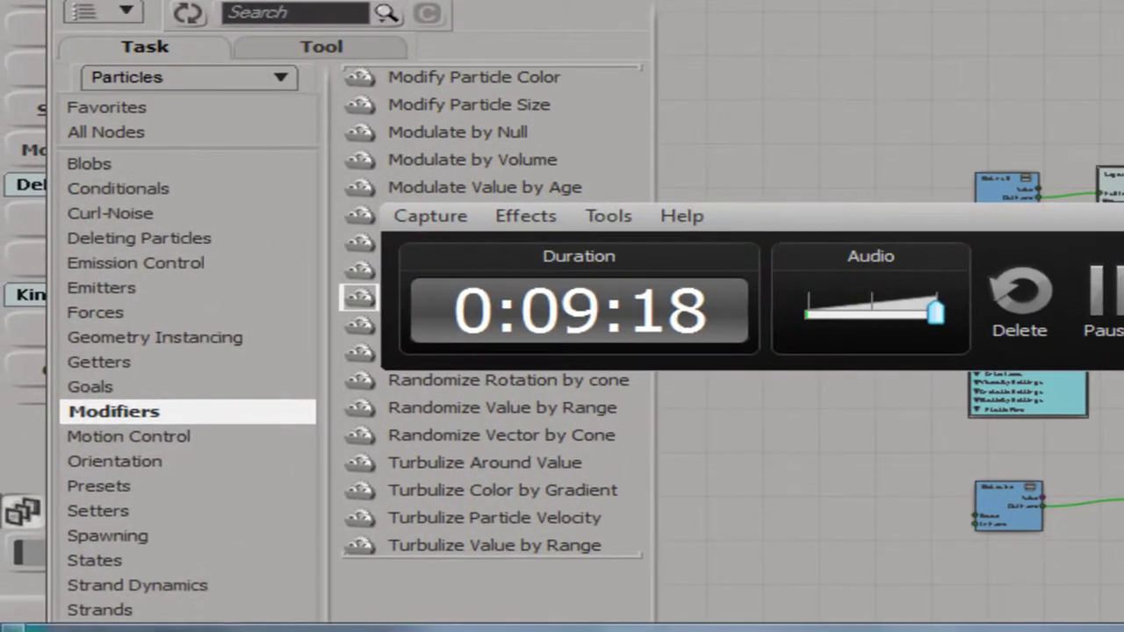
# - Raise the system speaker volume to the maximum
pyautogui.click(176, 629)
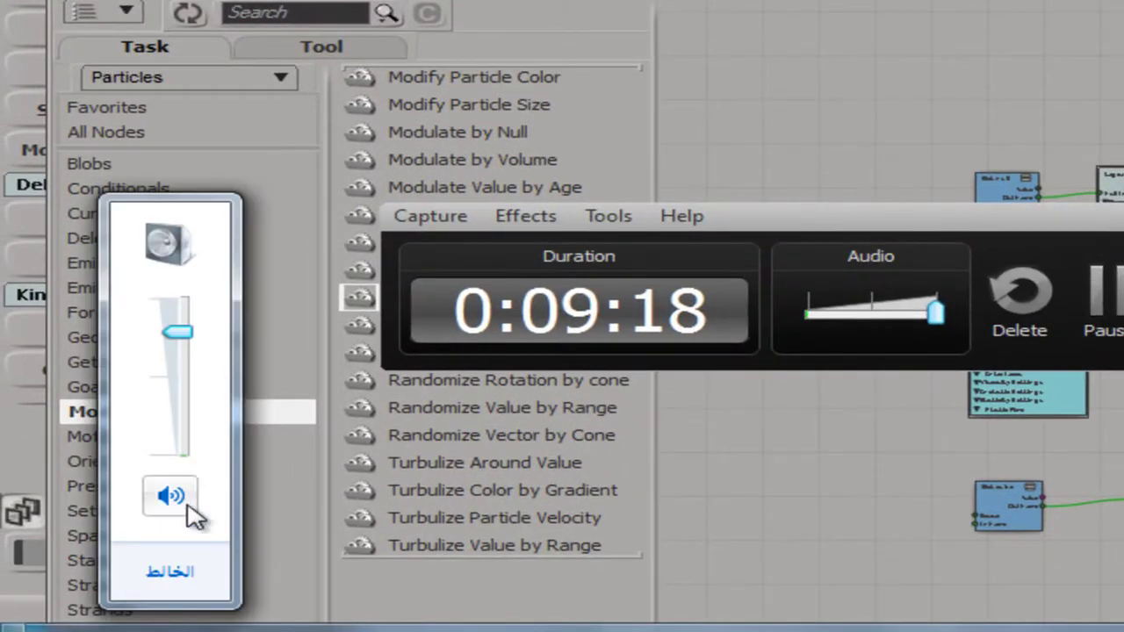
pyautogui.moveTo(161, 326); pyautogui.dragTo(176, 307)
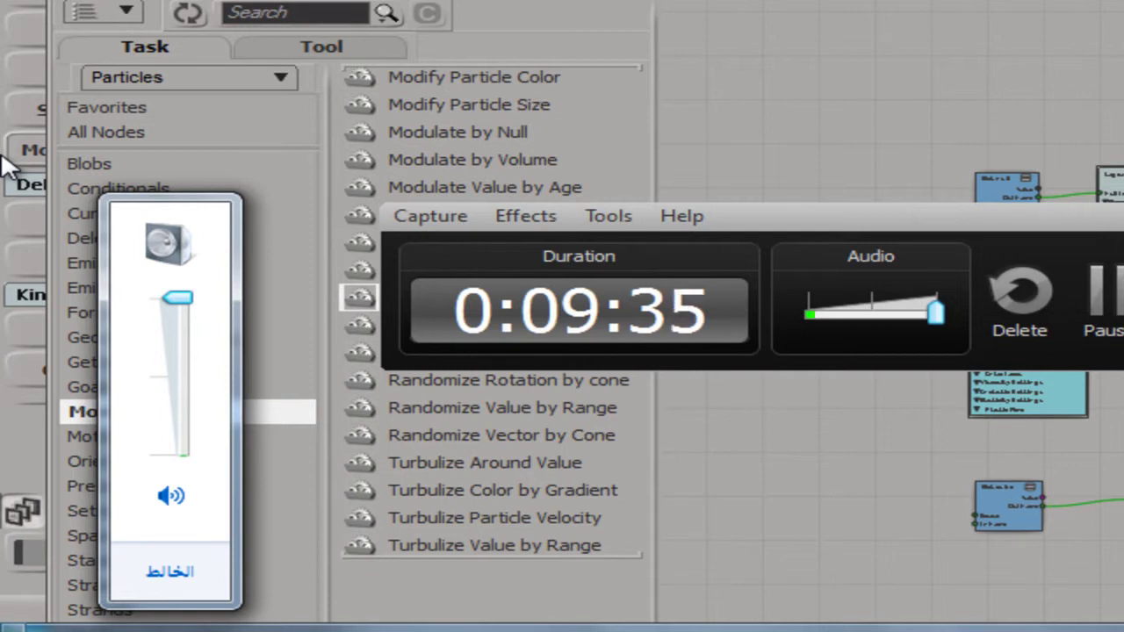
pyautogui.click(16, 182)
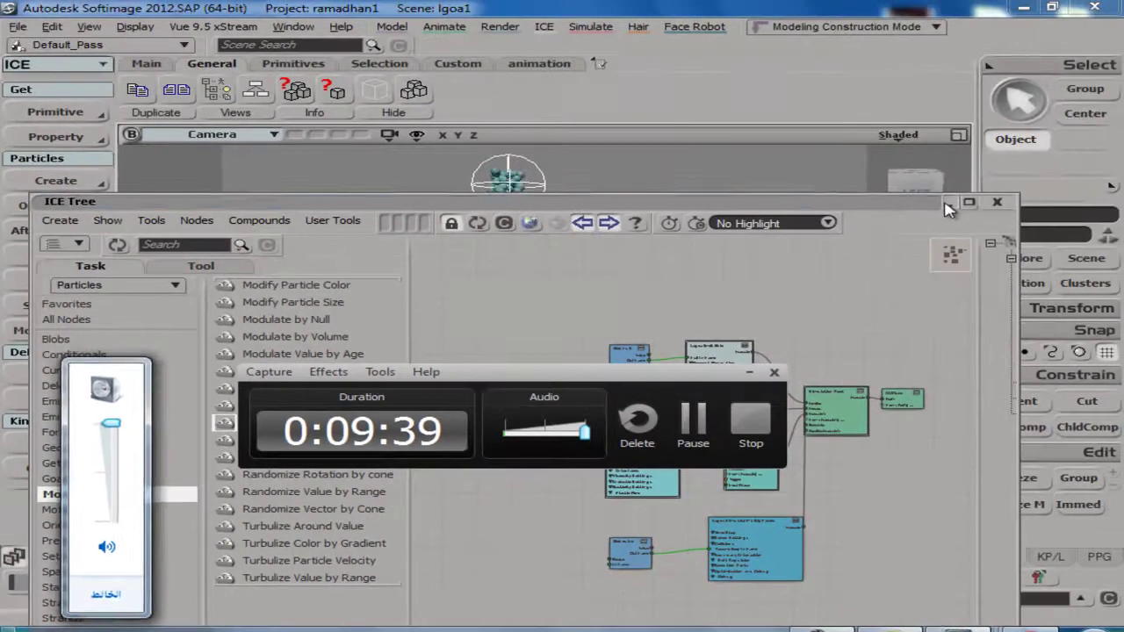
# - Minimize the ICE Tree and Softimage, look through the files in the desktop folder مجلد جديد (٧), and close the folder
pyautogui.click(946, 203)
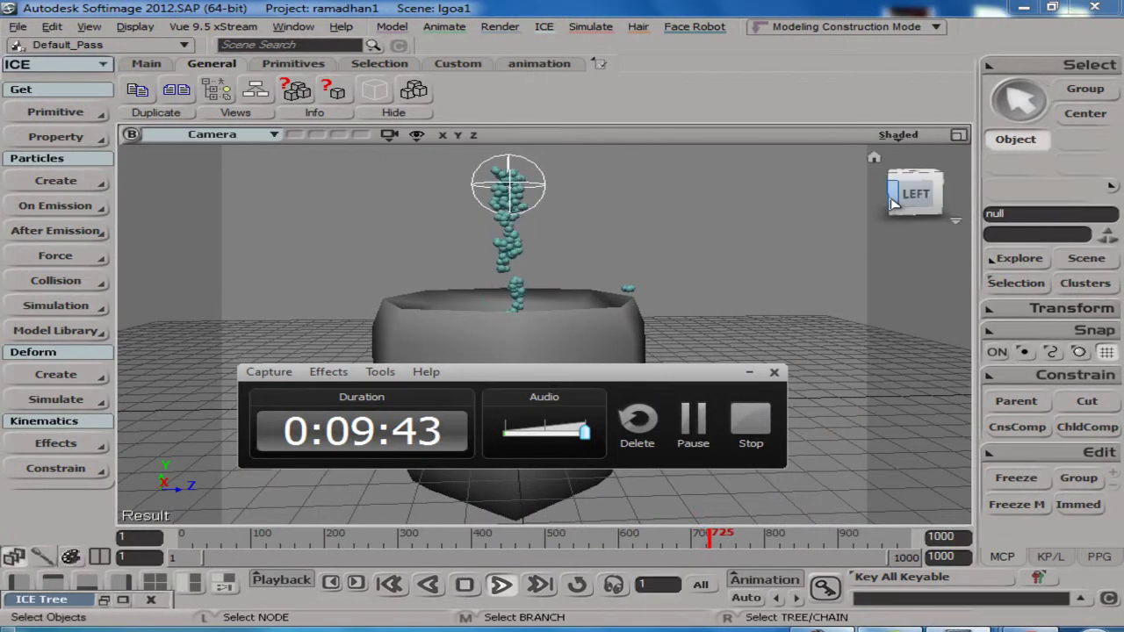
pyautogui.click(1021, 10)
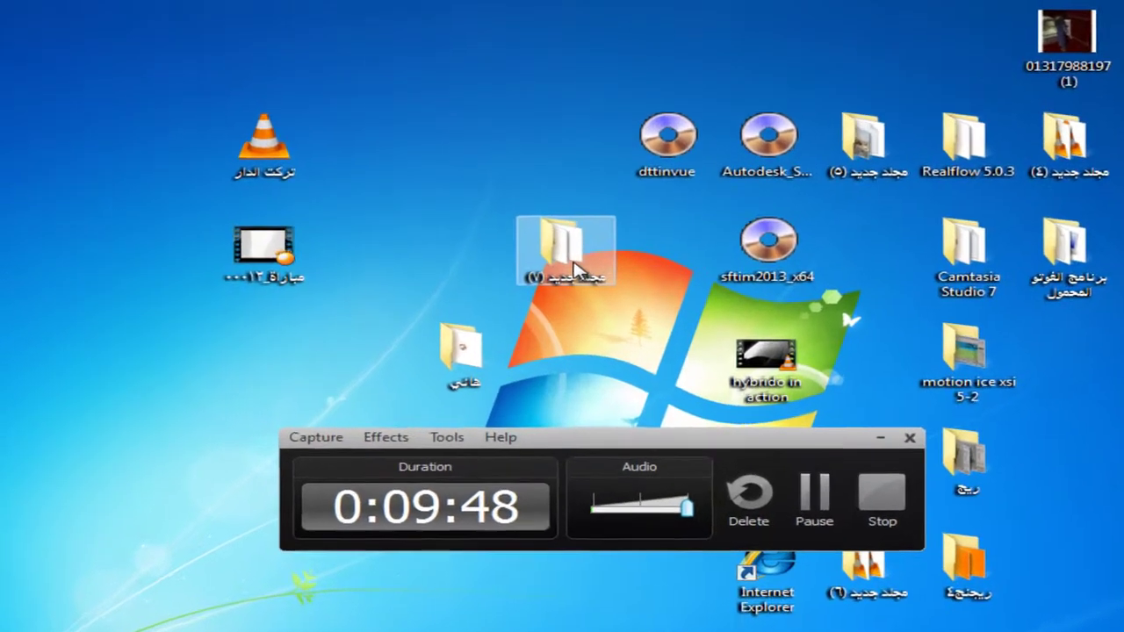
pyautogui.doubleClick(479, 207)
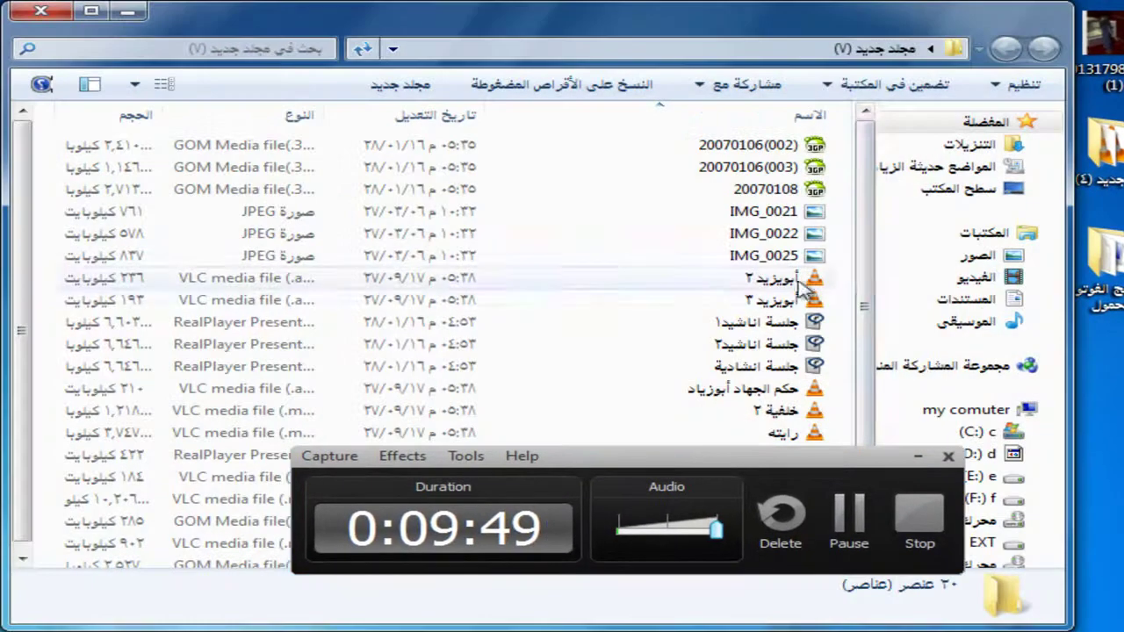
pyautogui.scroll(-1, 681, 337)
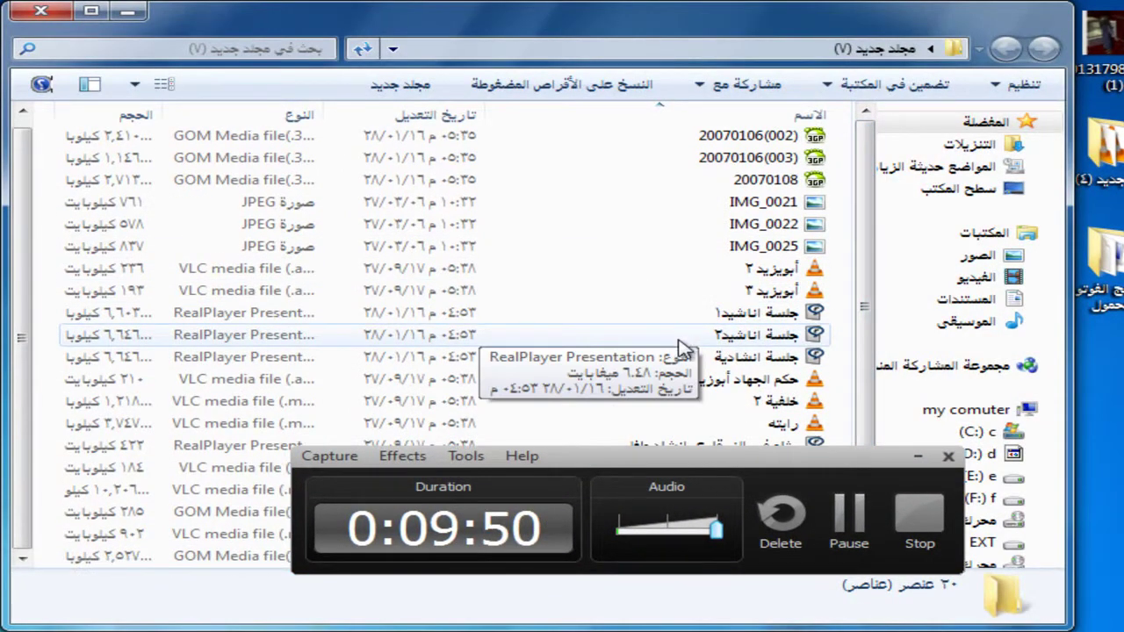
pyautogui.scroll(1, 570, 277)
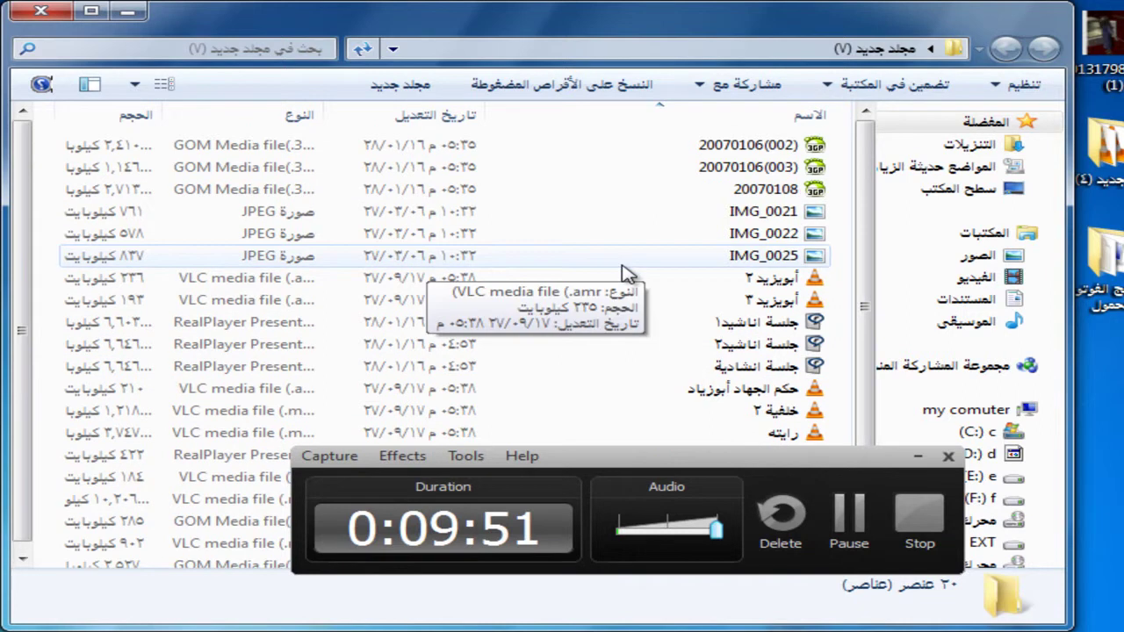
pyautogui.click(39, 15)
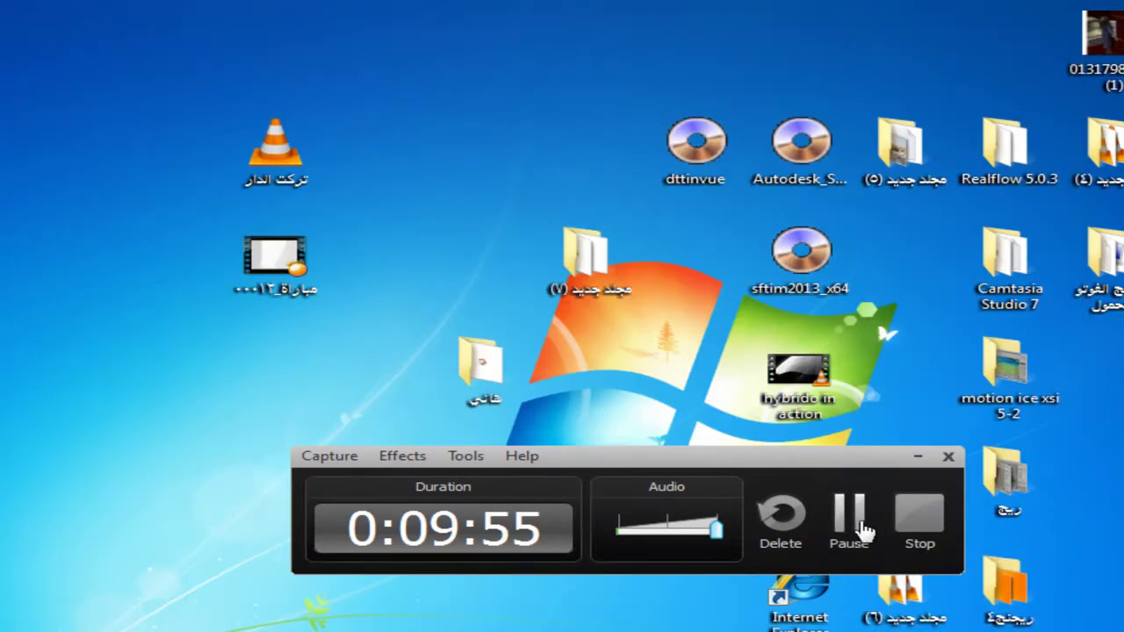